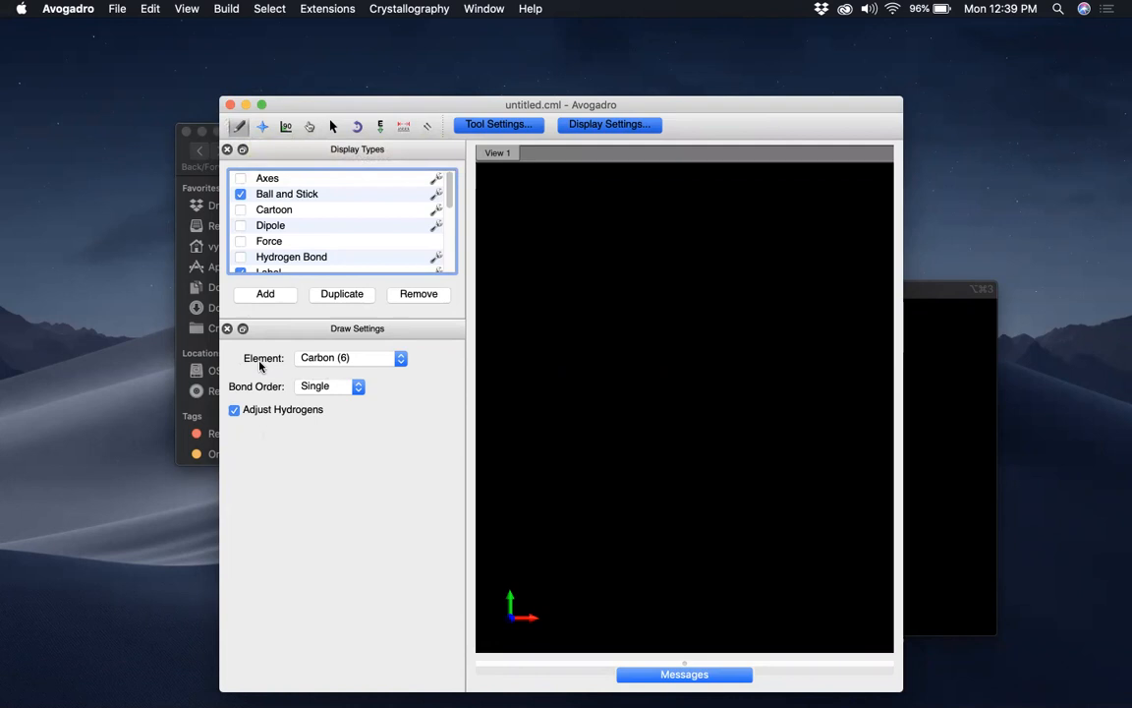
# Step: Draw a carbon atom in the empty view with Single bond order and hydrogens adjusted automatically
pyautogui.click(327, 386)
pyautogui.click(332, 451)
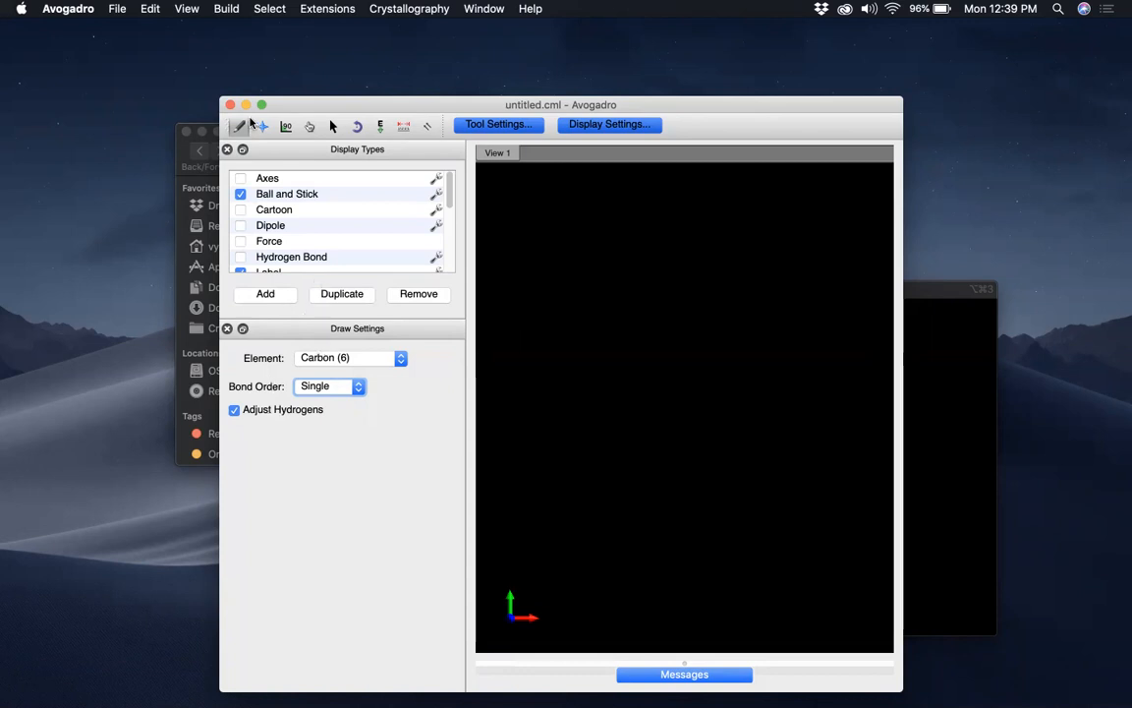
pyautogui.moveTo(342, 104); pyautogui.dragTo(310, 103)
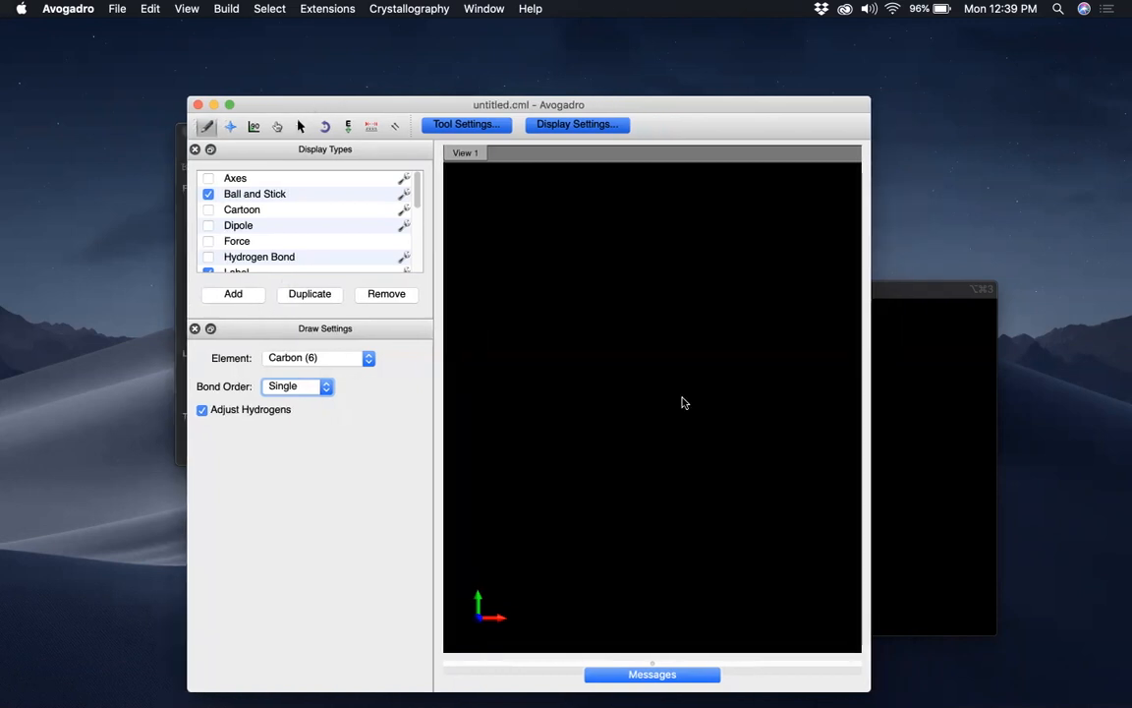
pyautogui.click(624, 358)
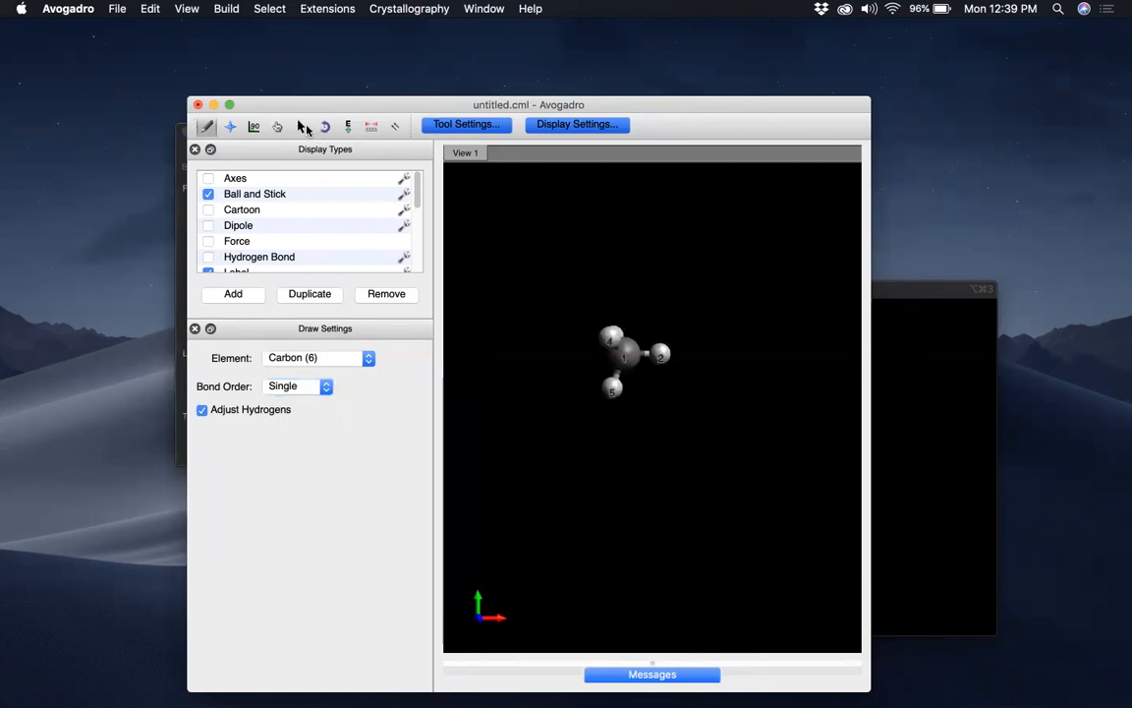
# Step: Examine the drawn molecule with the Navigate tool, rotating it and viewing it both close up and from a distance
pyautogui.click(230, 126)
pyautogui.moveTo(652, 347); pyautogui.dragTo(723, 401)
pyautogui.moveTo(666, 285); pyautogui.dragTo(720, 406)
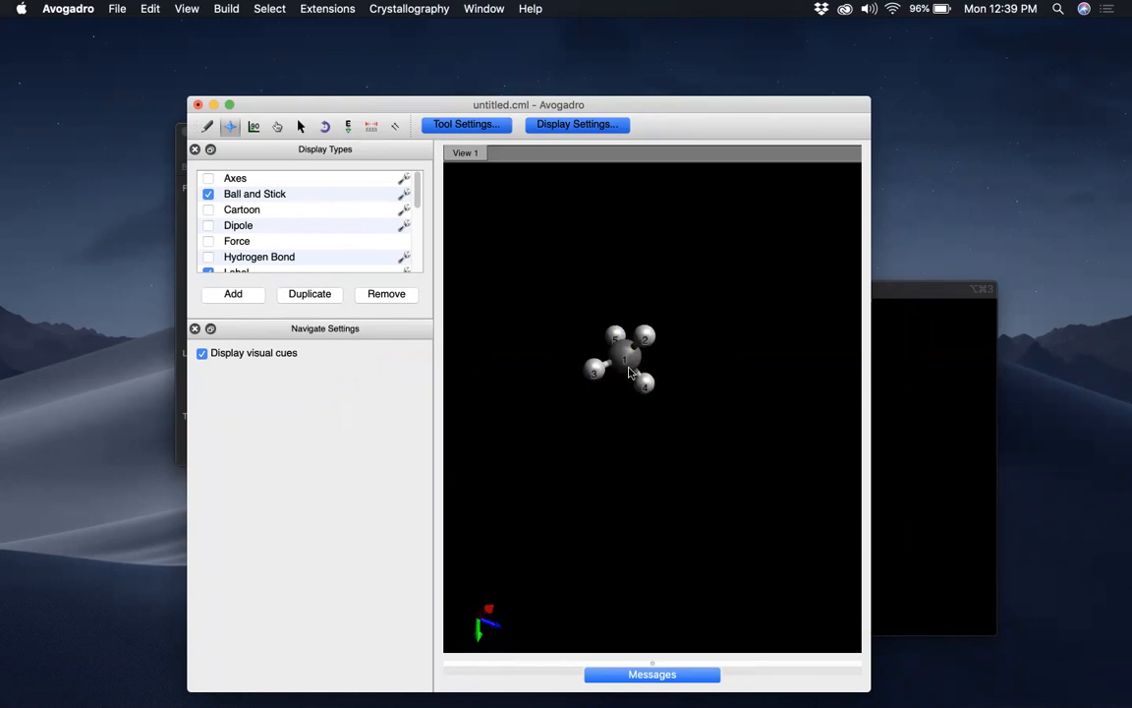
pyautogui.scroll(5, 502, 259)
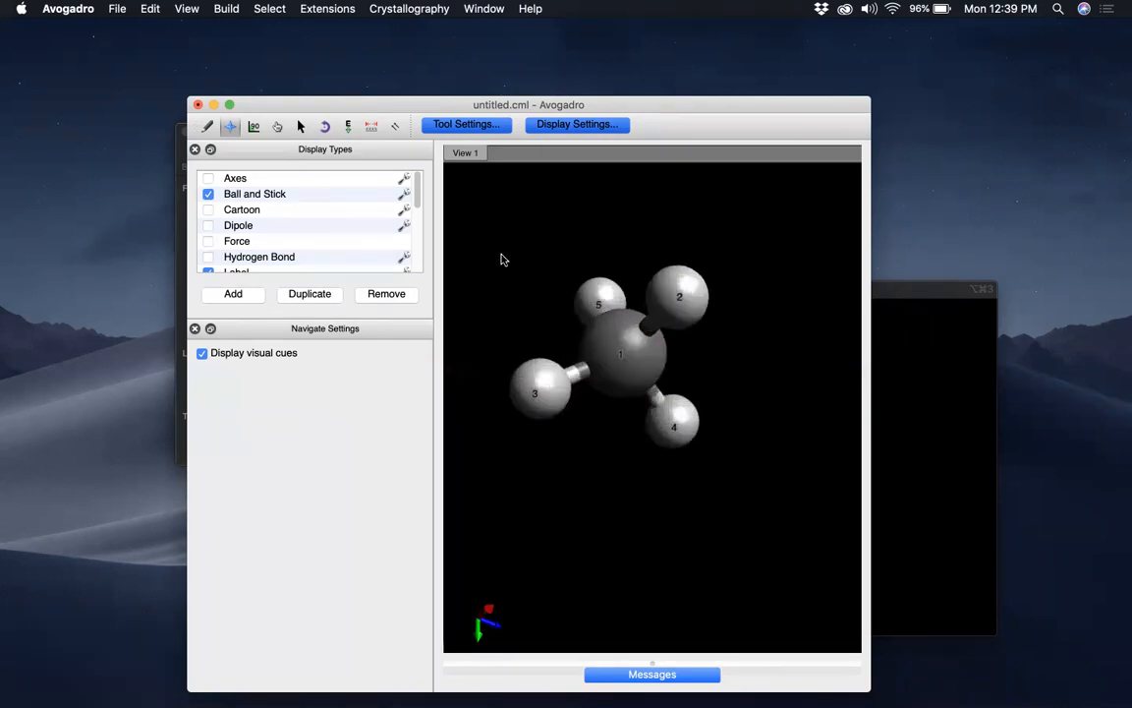
pyautogui.scroll(-4, 501, 260)
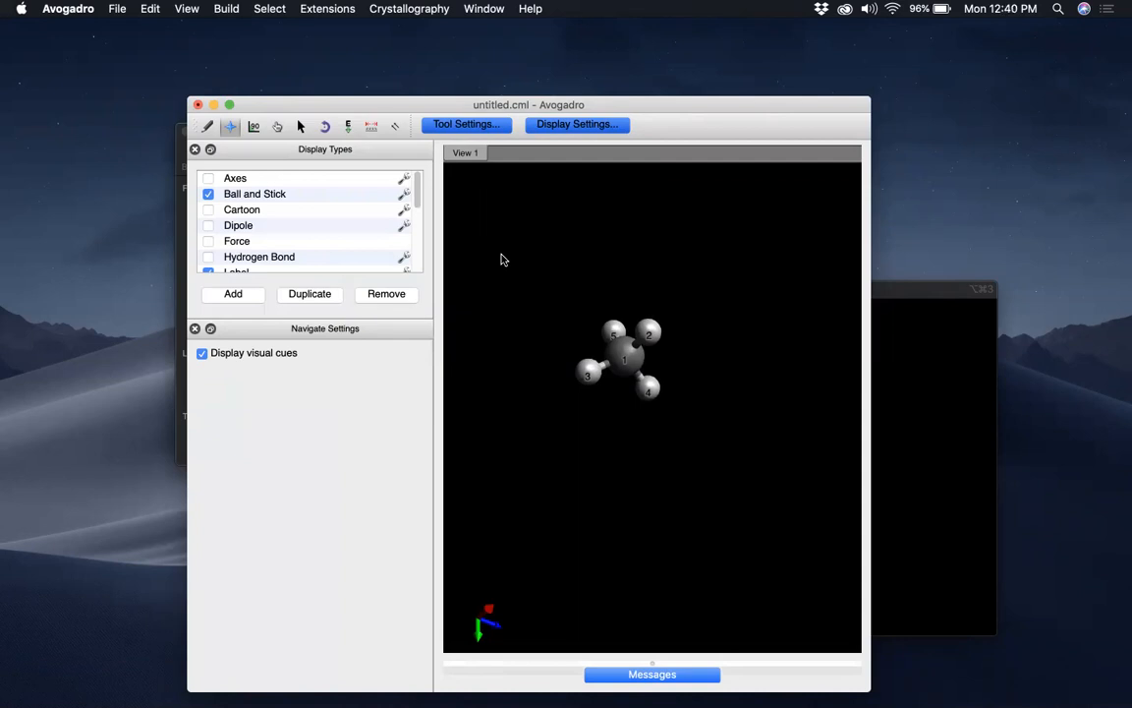
pyautogui.scroll(5, 518, 250)
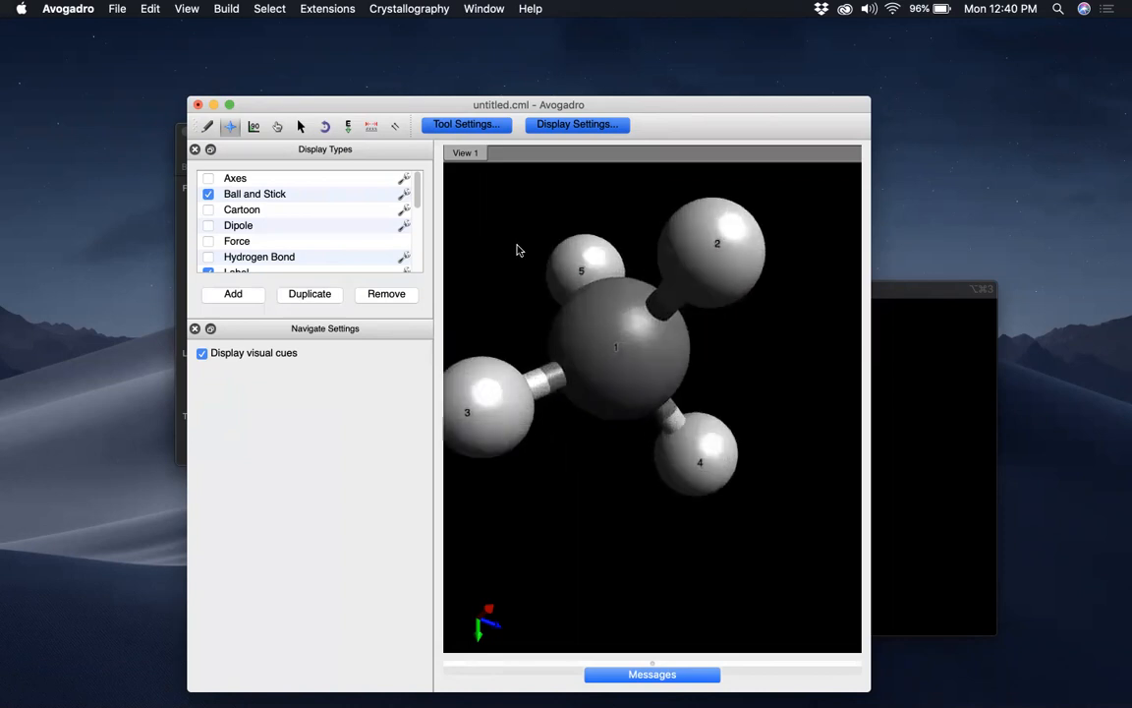
pyautogui.scroll(-5, 518, 250)
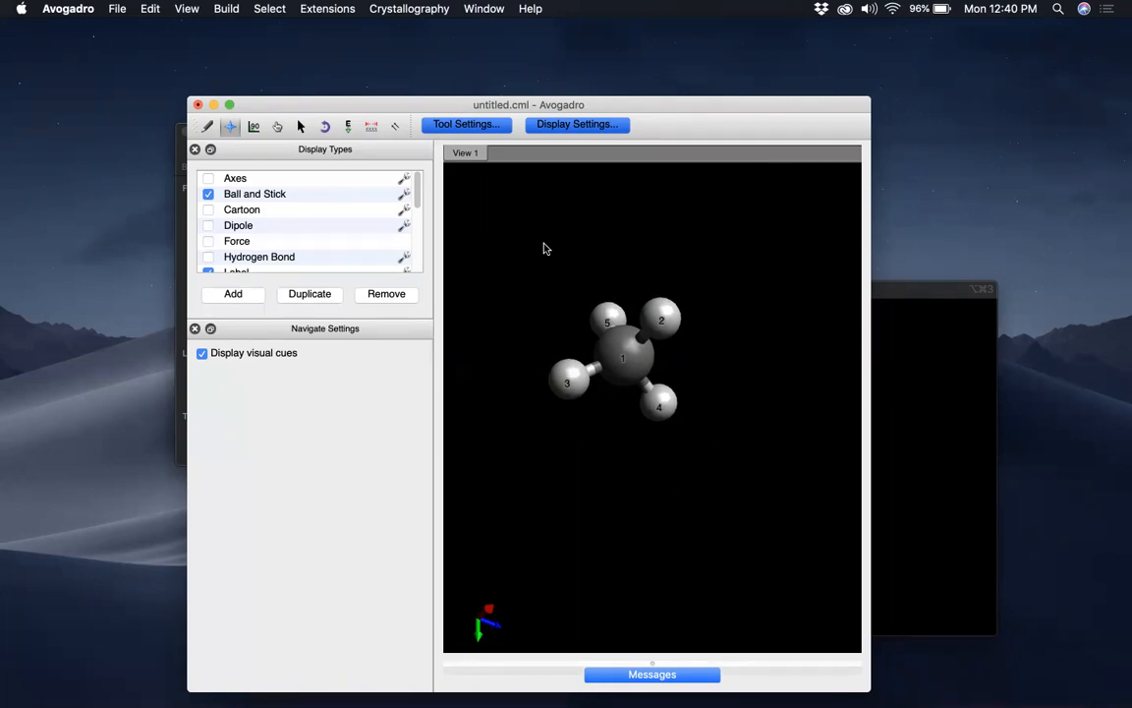
pyautogui.scroll(10, 546, 249)
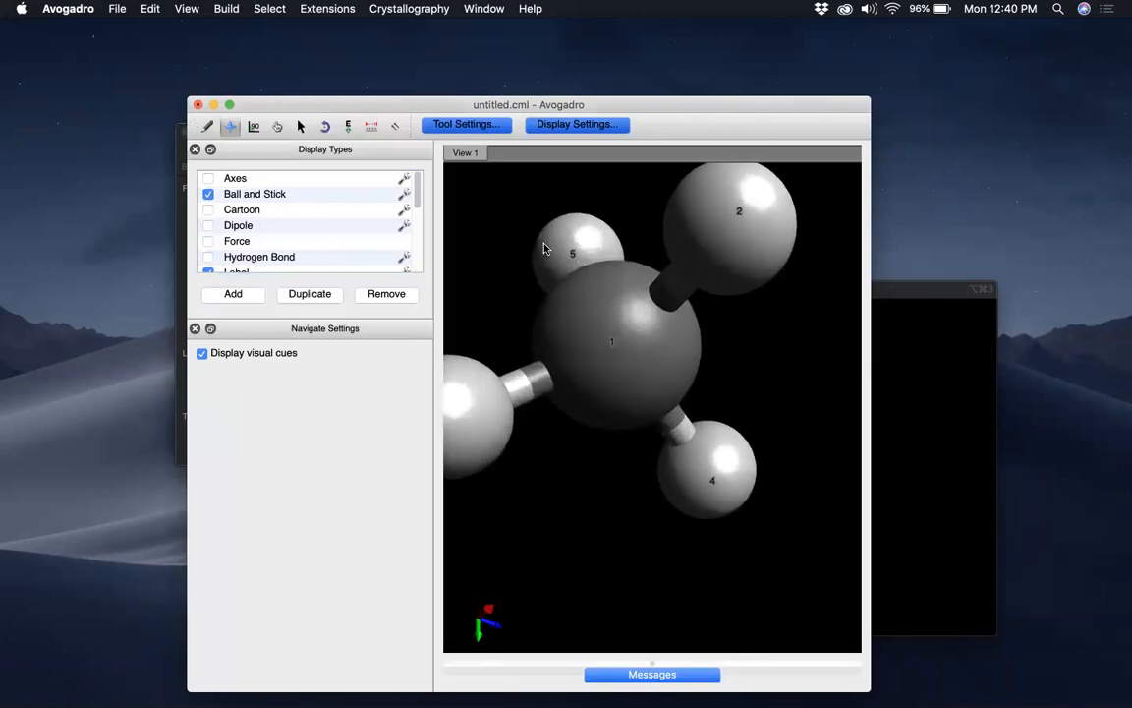
pyautogui.scroll(-10, 546, 248)
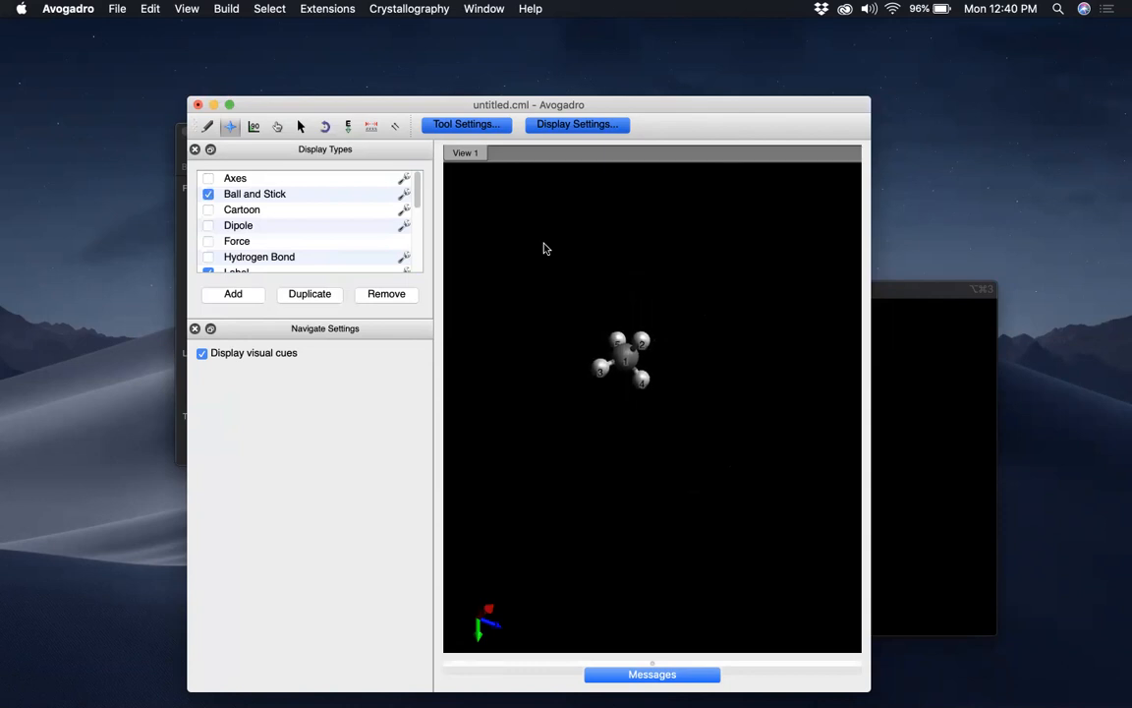
pyautogui.scroll(-2, 546, 248)
pyautogui.scroll(6, 545, 249)
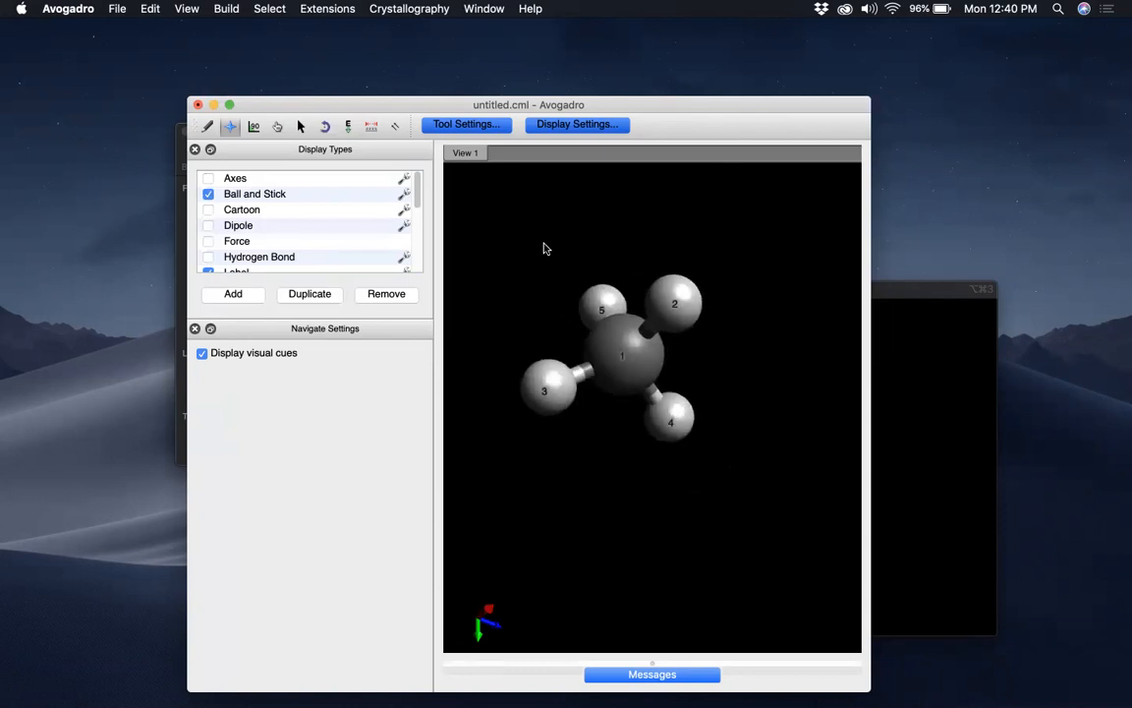
pyautogui.scroll(3, 546, 249)
pyautogui.scroll(-5, 546, 249)
pyautogui.scroll(6, 546, 248)
pyautogui.scroll(2, 545, 248)
pyautogui.scroll(-4, 546, 247)
pyautogui.moveTo(545, 248); pyautogui.dragTo(742, 249)
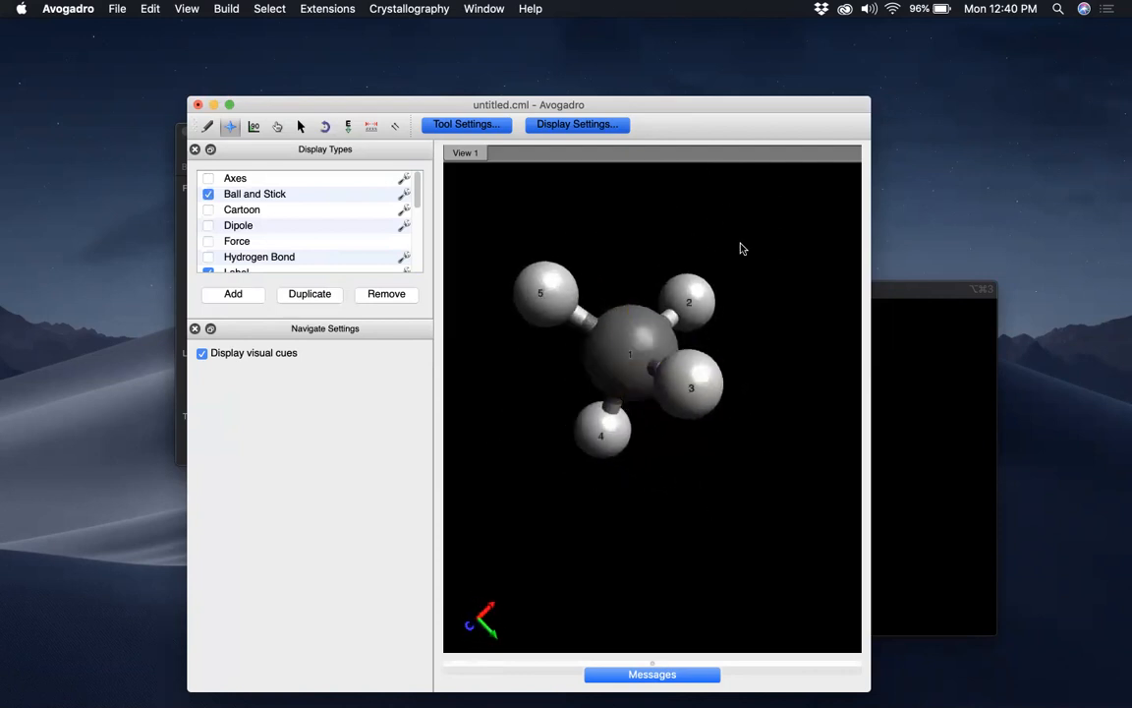
pyautogui.scroll(2, 725, 238)
pyautogui.scroll(-3, 725, 237)
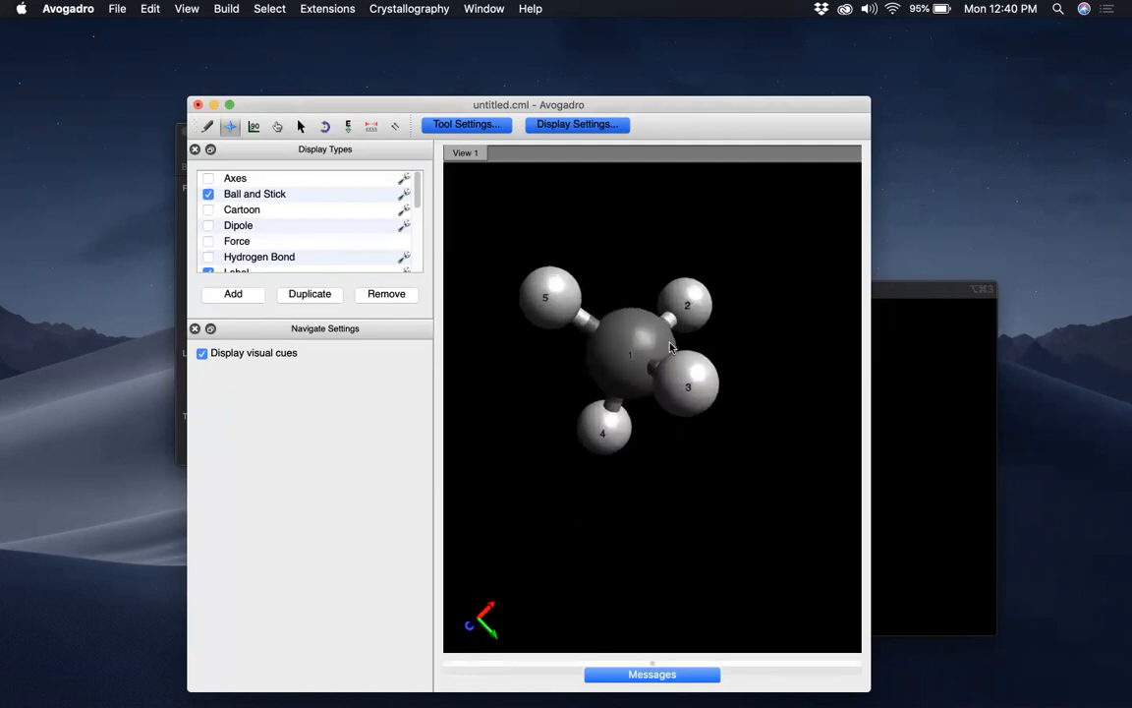
pyautogui.scroll(-10, 679, 294)
pyautogui.scroll(8, 679, 294)
pyautogui.scroll(3, 679, 294)
pyautogui.scroll(-7, 680, 293)
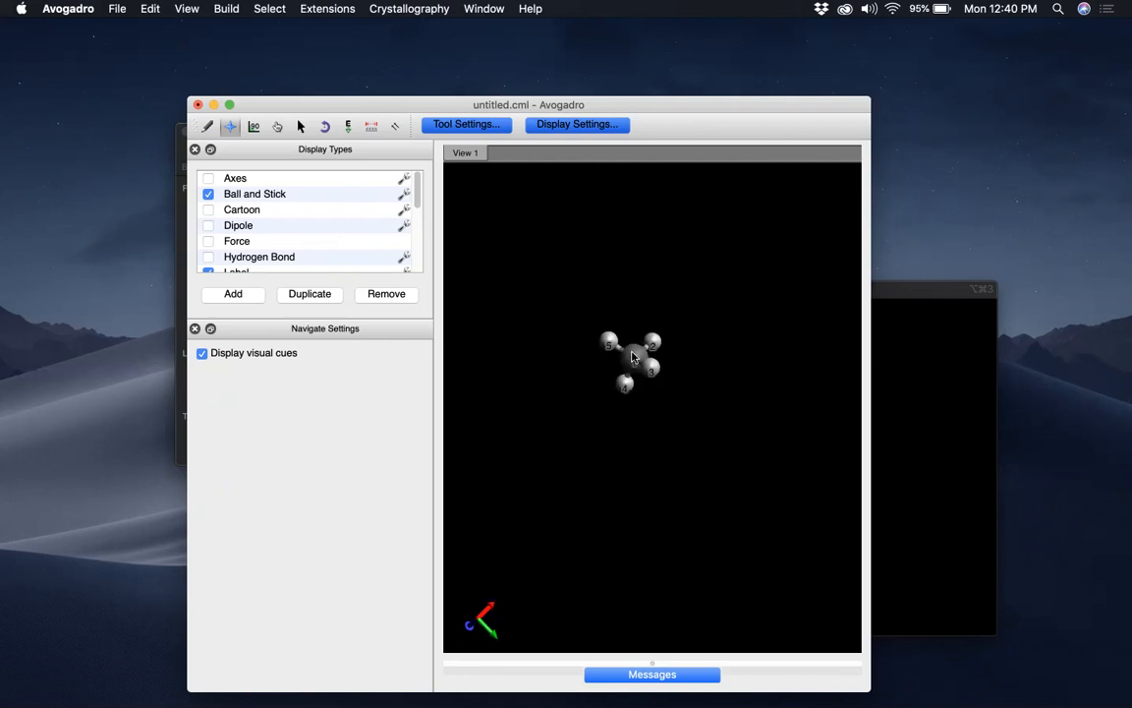
# Step: Shift the molecule slightly within the view and examine it from a different angle
pyautogui.moveTo(632, 354)
pyautogui.mouseDown(button='right')
pyautogui.moveTo(645, 270)
pyautogui.moveTo(798, 366)
pyautogui.moveTo(599, 222)
pyautogui.moveTo(622, 346)
pyautogui.moveTo(746, 283)
pyautogui.moveTo(604, 240)
pyautogui.moveTo(695, 278)
pyautogui.moveTo(672, 343)
pyautogui.moveTo(765, 242)
pyautogui.moveTo(578, 243)
pyautogui.moveTo(573, 413)
pyautogui.moveTo(740, 506)
pyautogui.moveTo(778, 394)
pyautogui.moveTo(776, 364)
pyautogui.moveTo(721, 263)
pyautogui.moveTo(640, 420)
pyautogui.moveTo(645, 368)
pyautogui.mouseUp(button='right')
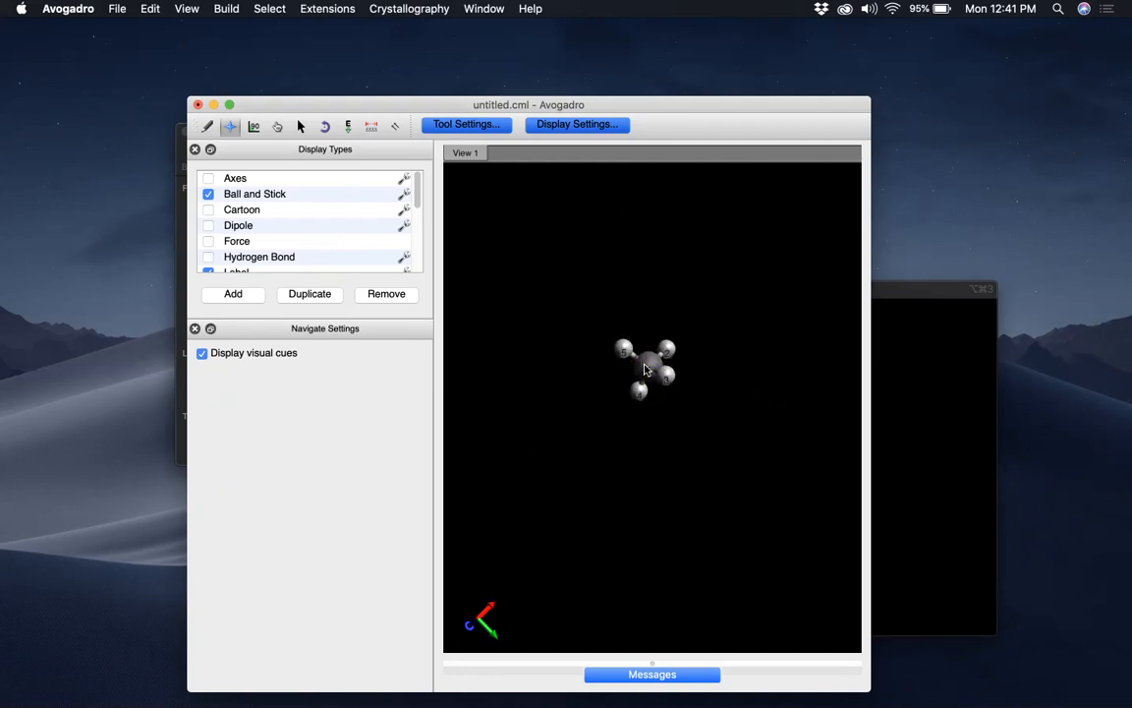
pyautogui.scroll(10, 647, 368)
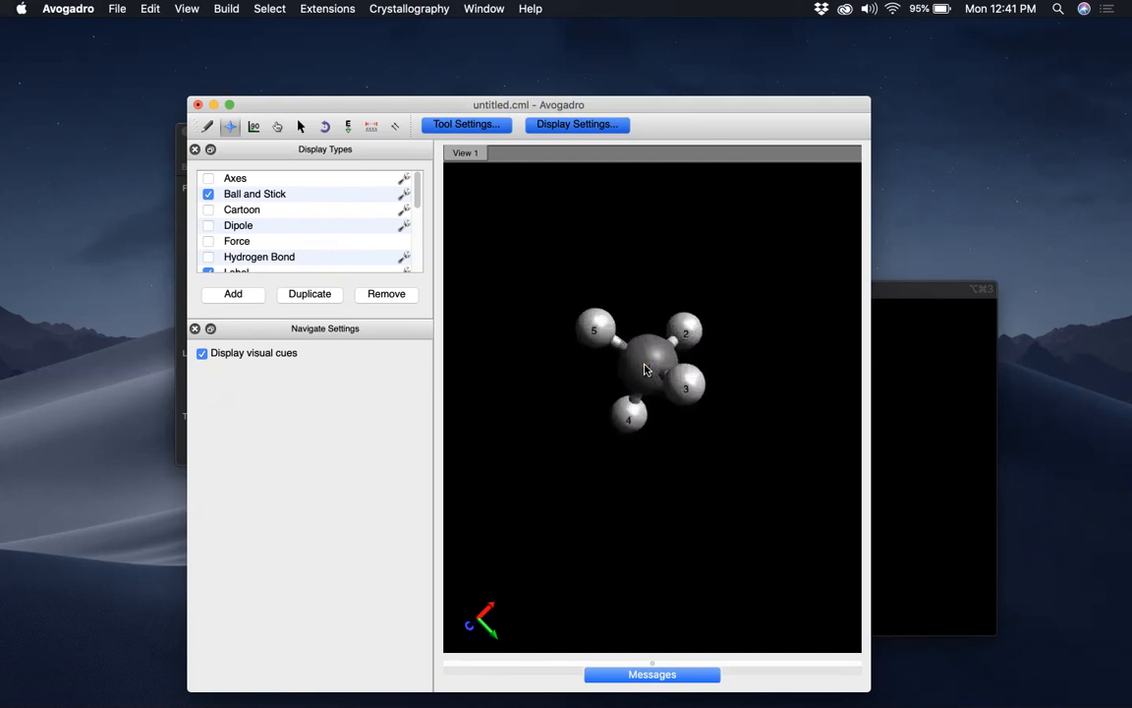
pyautogui.scroll(-8, 647, 368)
pyautogui.scroll(5, 647, 368)
pyautogui.moveTo(846, 450); pyautogui.dragTo(590, 385)
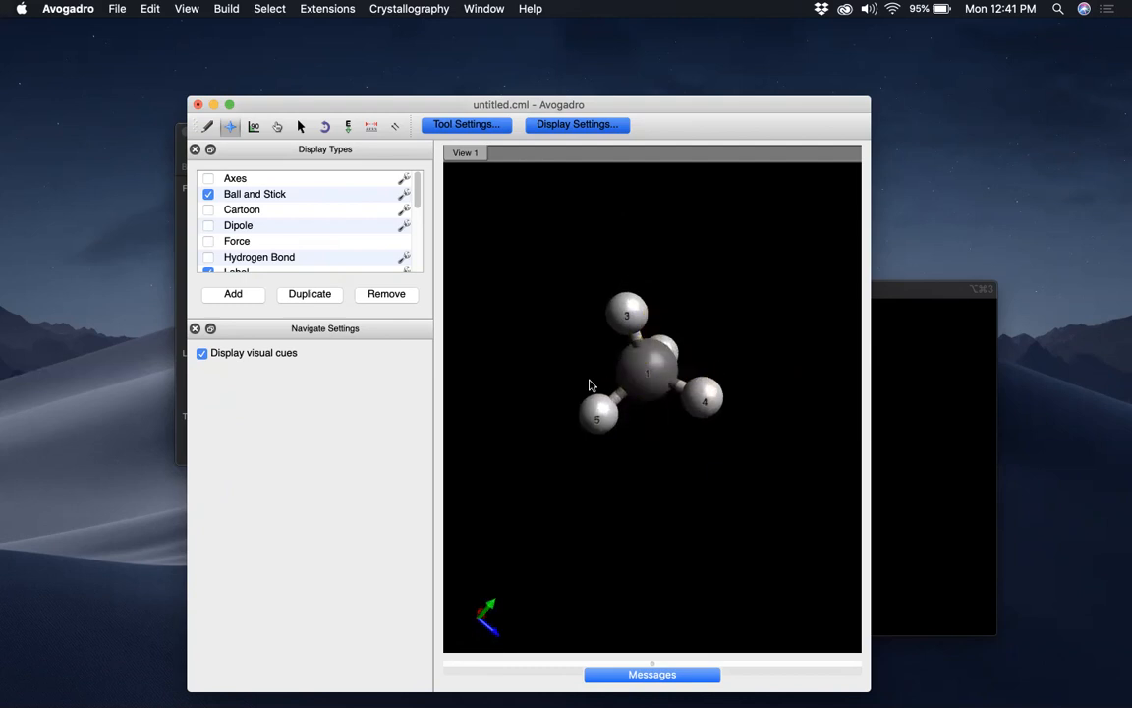
# Step: Show the Axes display type, inspect the axes beside the rotated molecule, and hide them again
pyautogui.click(207, 129)
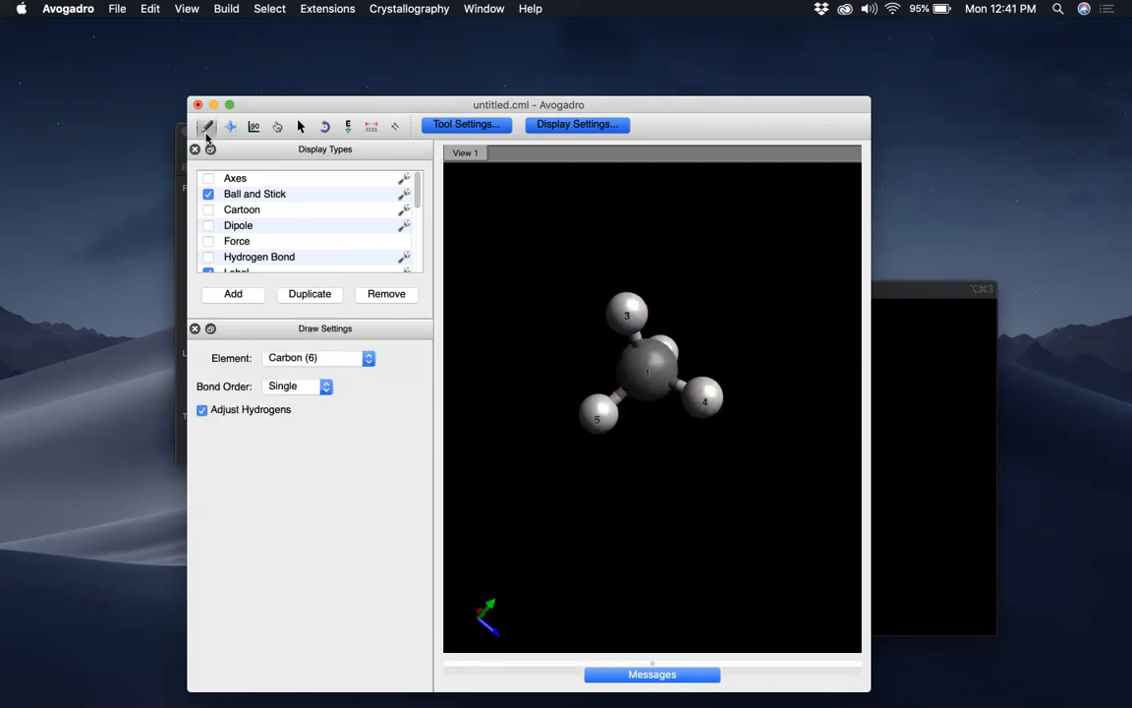
pyautogui.click(209, 178)
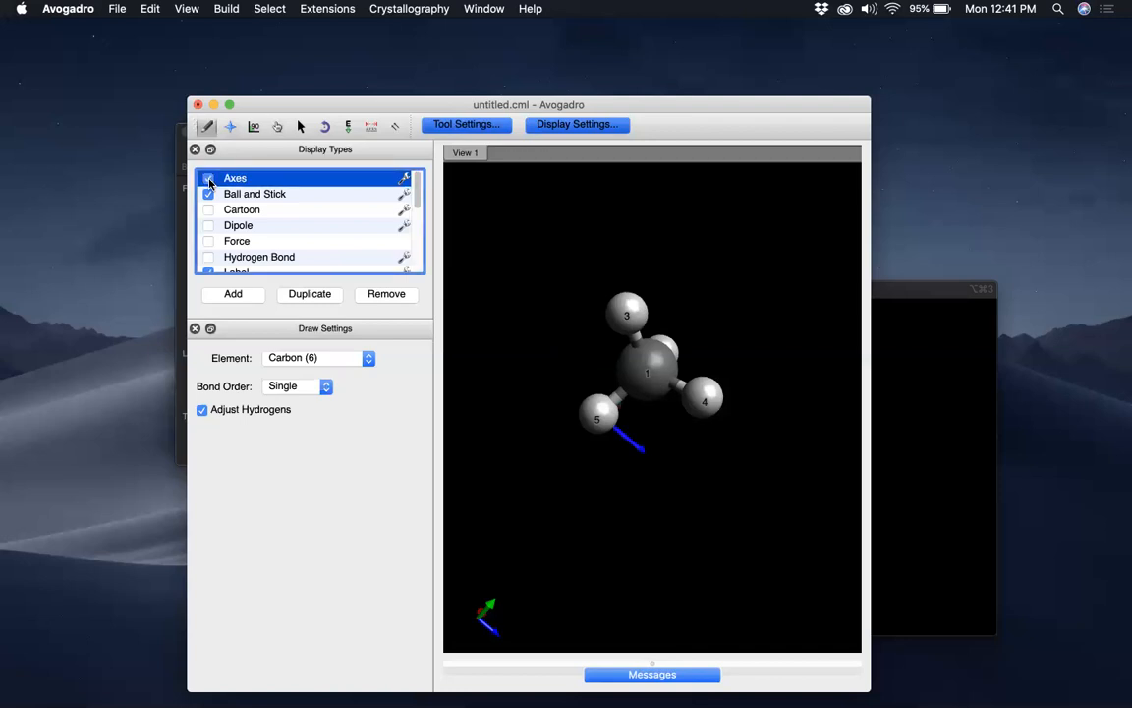
pyautogui.click(230, 126)
pyautogui.moveTo(475, 281)
pyautogui.mouseDown()
pyautogui.moveTo(783, 505)
pyautogui.moveTo(616, 267)
pyautogui.moveTo(669, 377)
pyautogui.moveTo(607, 443)
pyautogui.mouseUp()
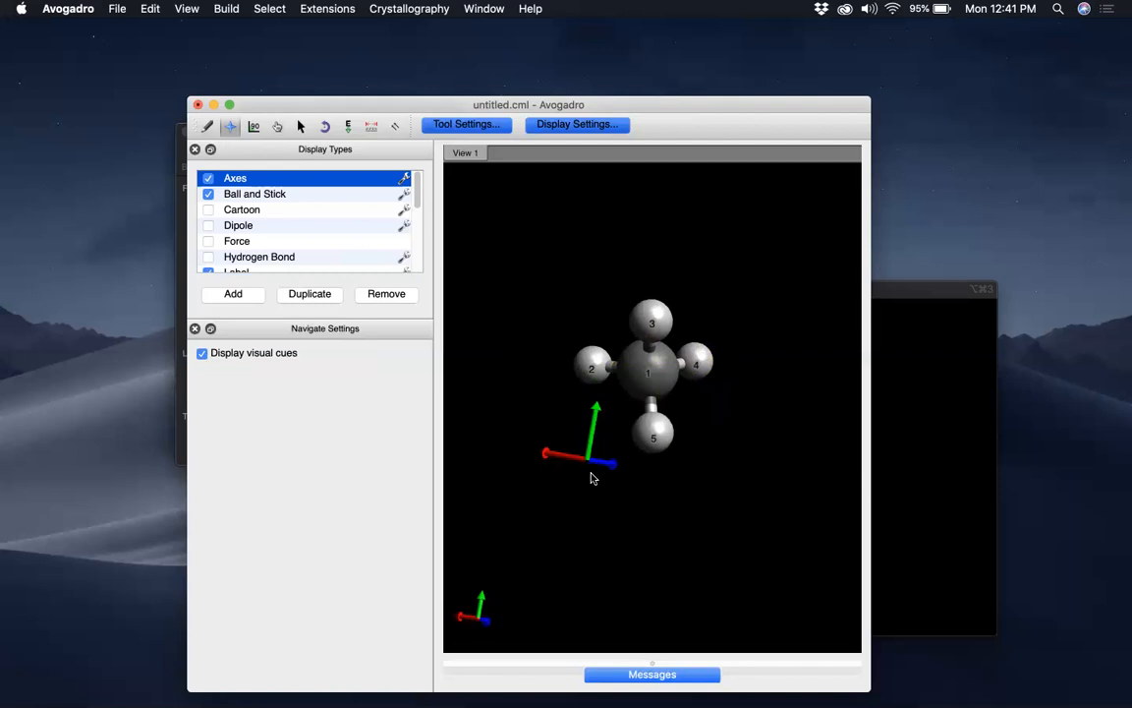
pyautogui.click(209, 179)
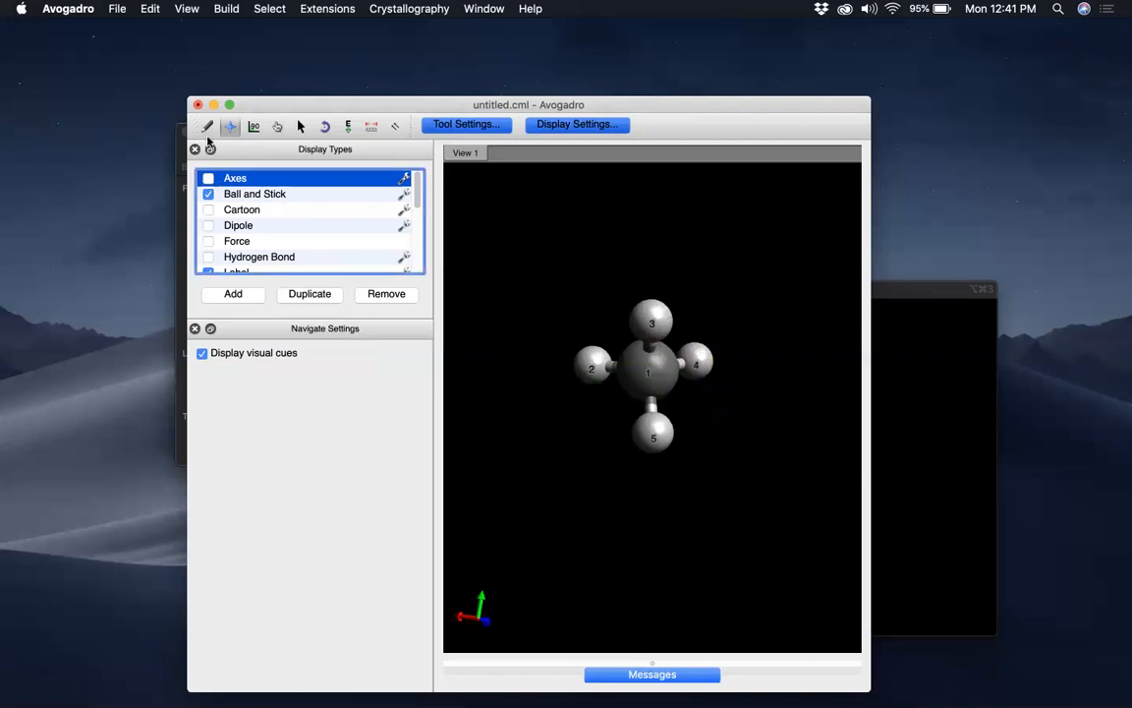
# Step: Try the Cartoon and Dipole display types one at a time, rotate the molecule with the dipole shown, and disable both
pyautogui.click(208, 210)
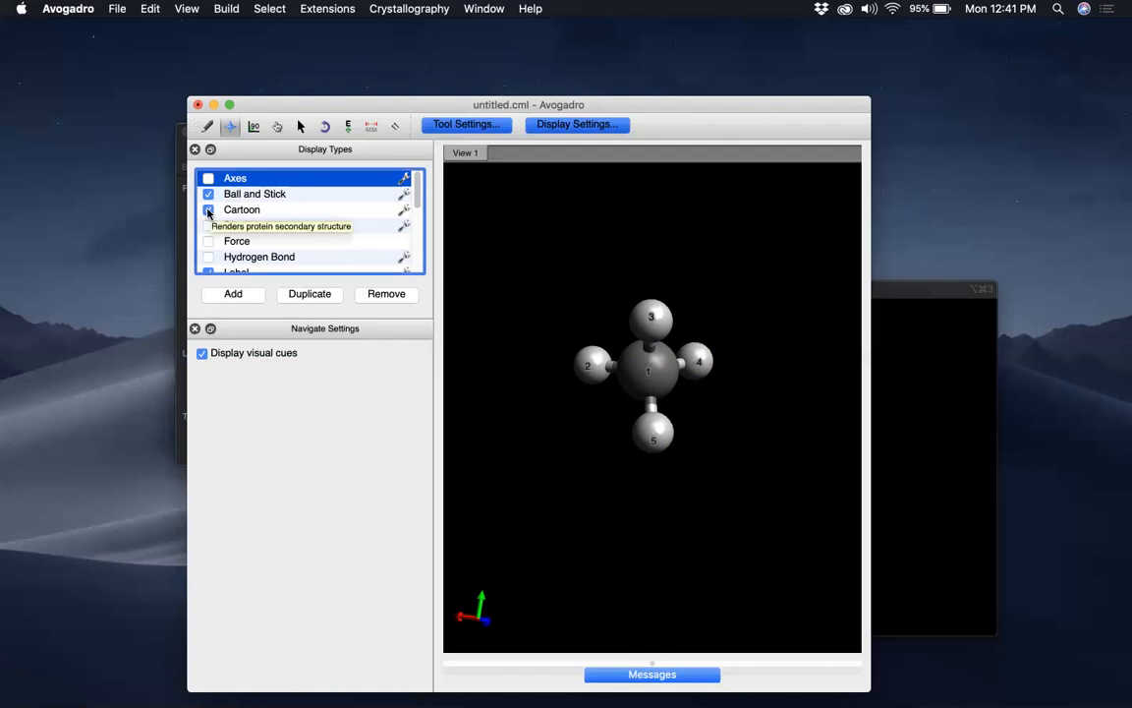
pyautogui.click(209, 210)
pyautogui.click(208, 225)
pyautogui.moveTo(578, 306); pyautogui.dragTo(842, 399)
pyautogui.moveTo(665, 565); pyautogui.dragTo(640, 461)
pyautogui.moveTo(689, 419); pyautogui.dragTo(590, 423)
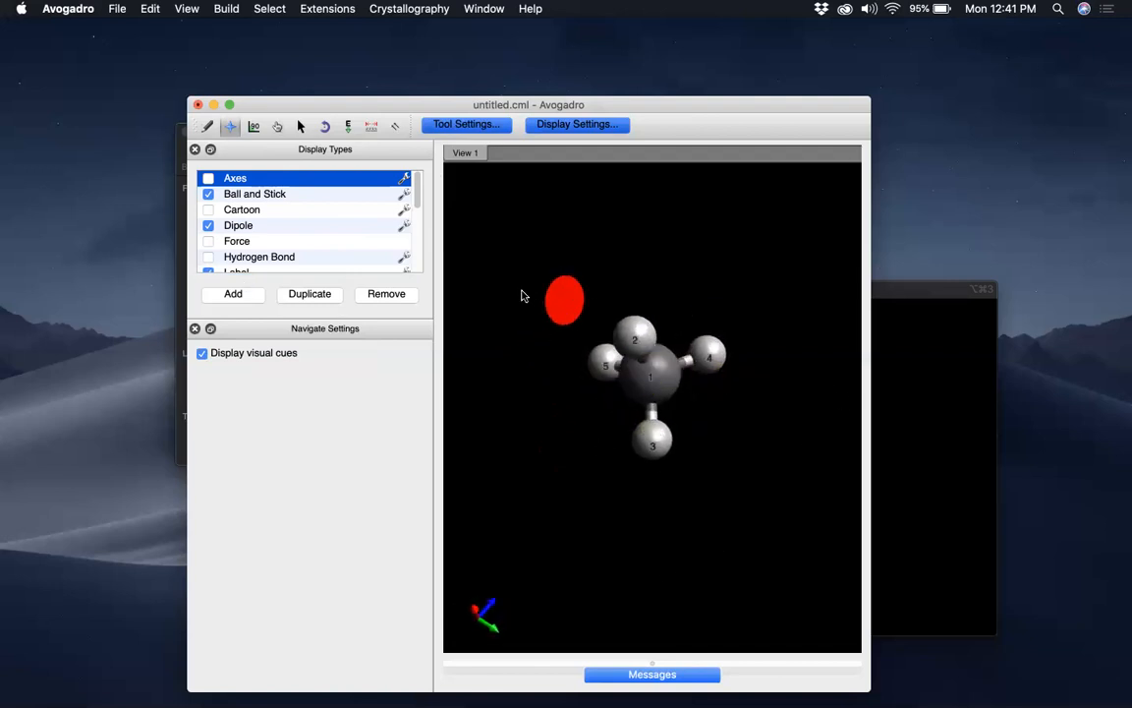
pyautogui.click(207, 226)
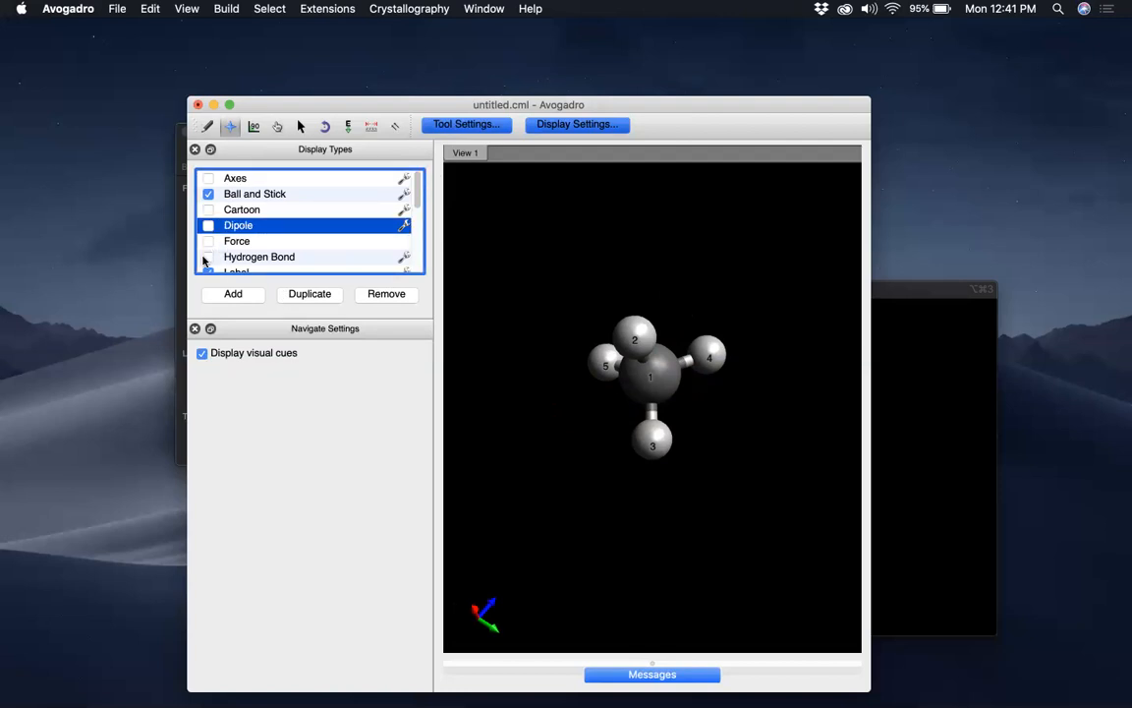
# Step: Open the Label display type's settings beside the molecule and set the atom label text to Element symbol
pyautogui.scroll(-2, 225, 230)
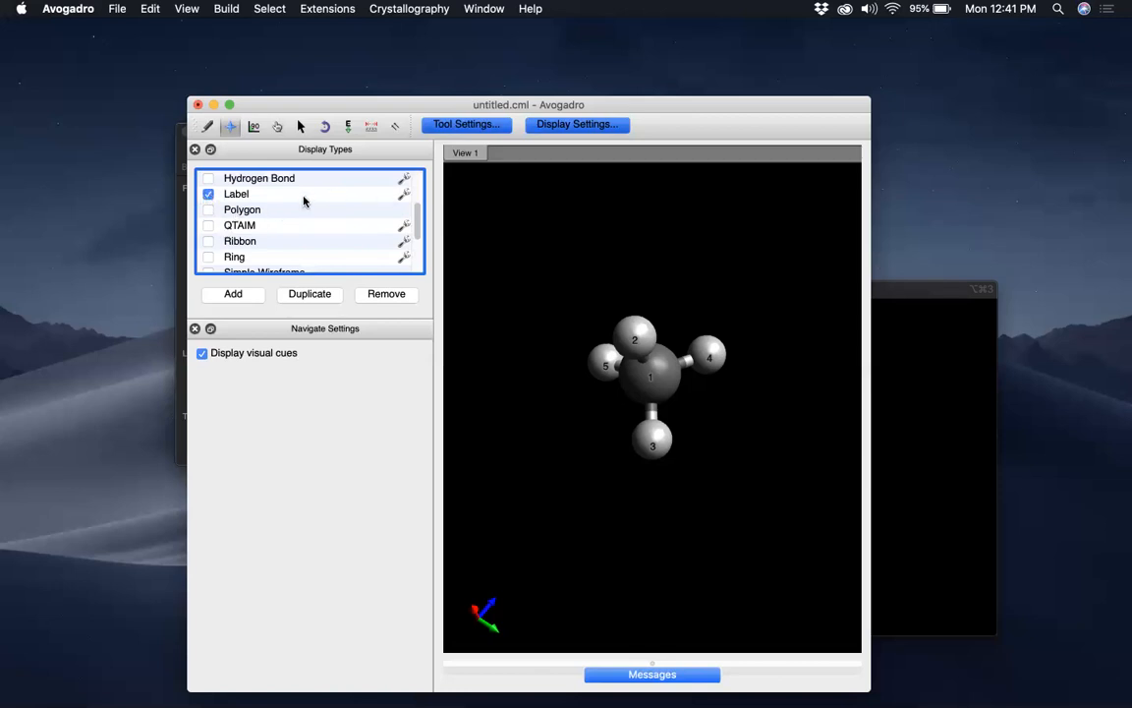
pyautogui.click(404, 198)
pyautogui.click(404, 197)
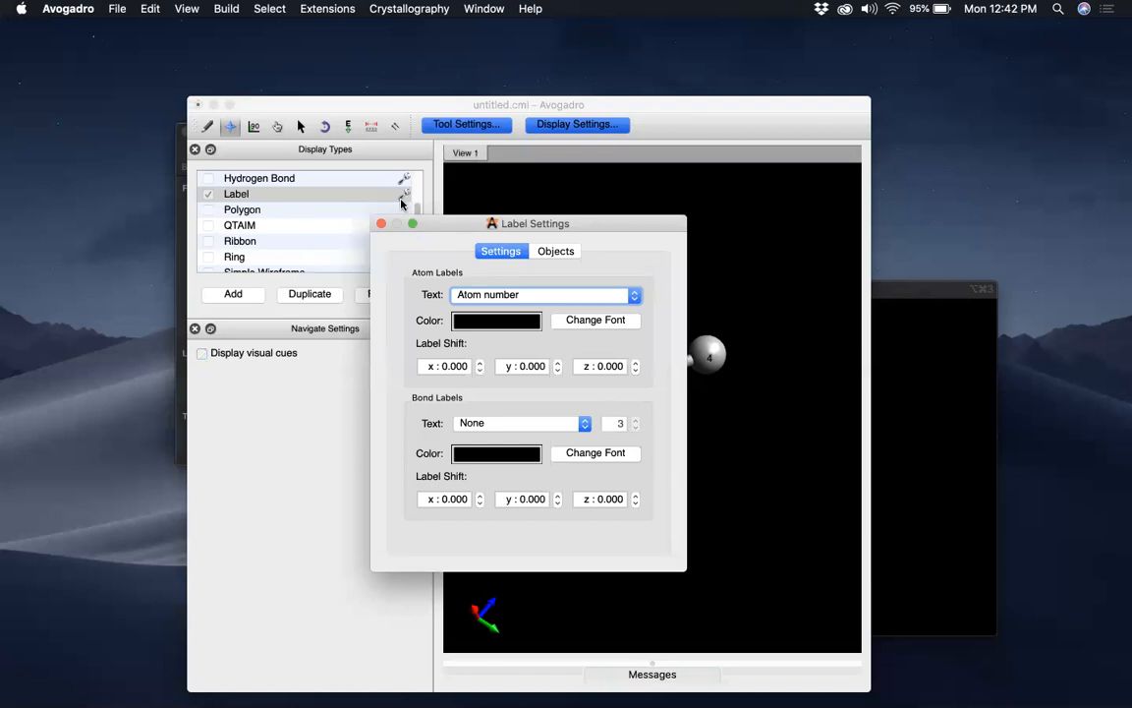
pyautogui.moveTo(568, 228); pyautogui.dragTo(325, 253)
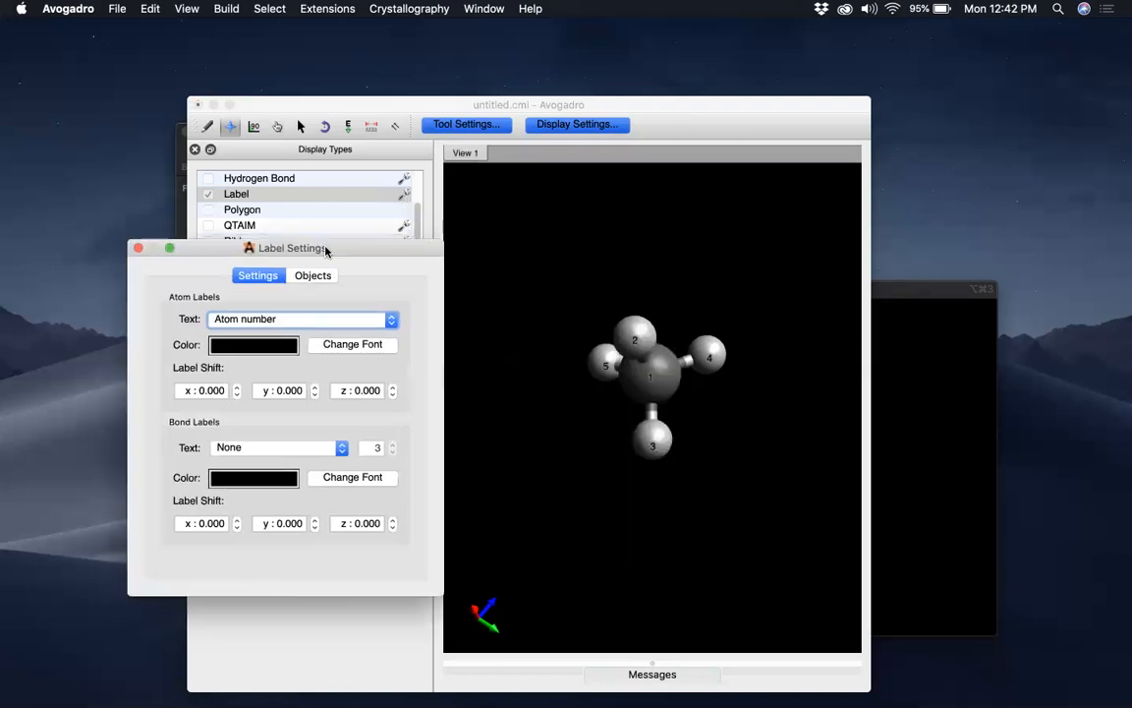
pyautogui.click(281, 321)
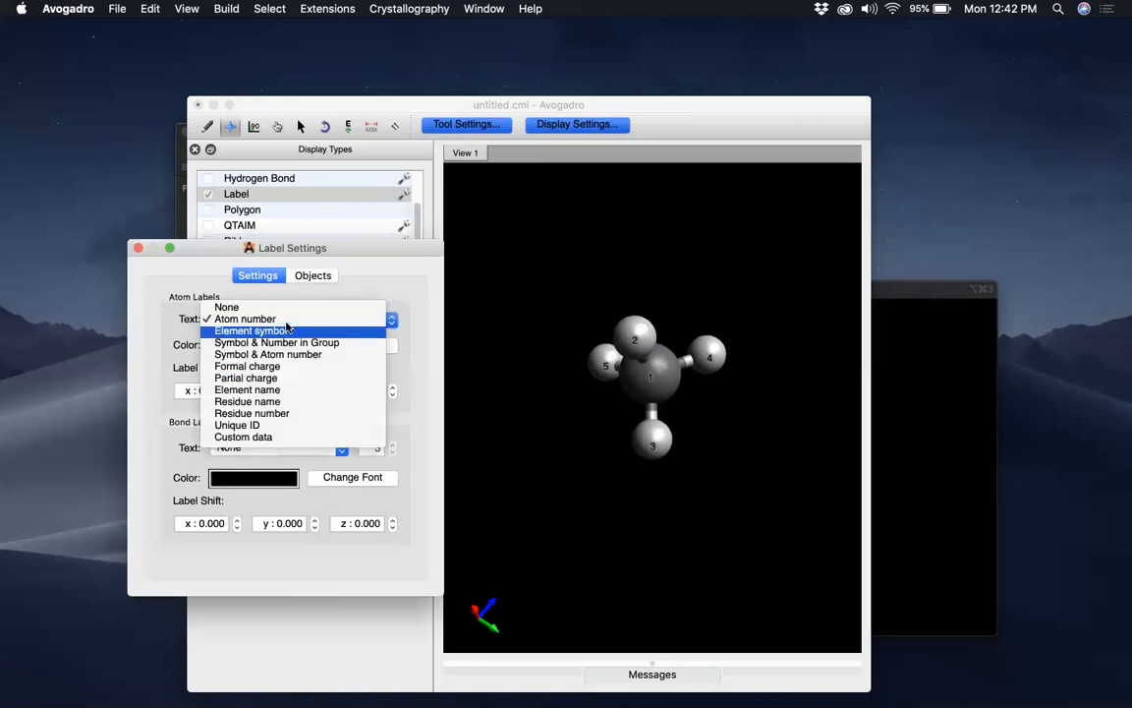
pyautogui.click(281, 333)
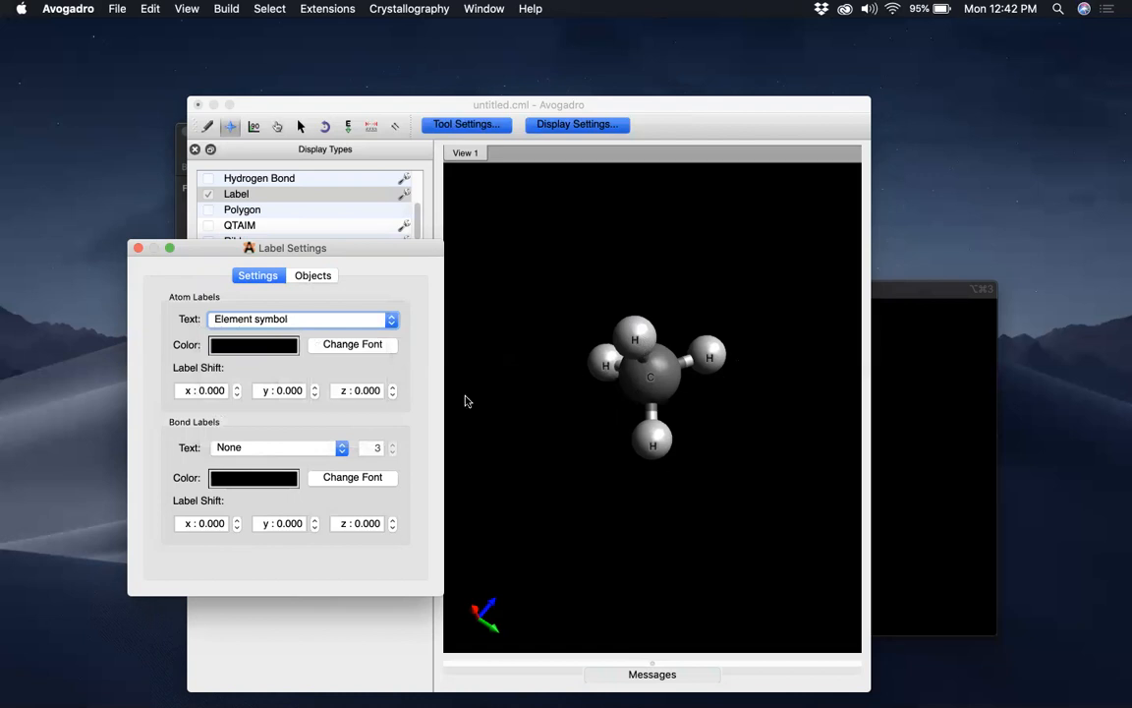
# Step: Try None and Symbol & Number in Group as the atom label text
pyautogui.click(363, 324)
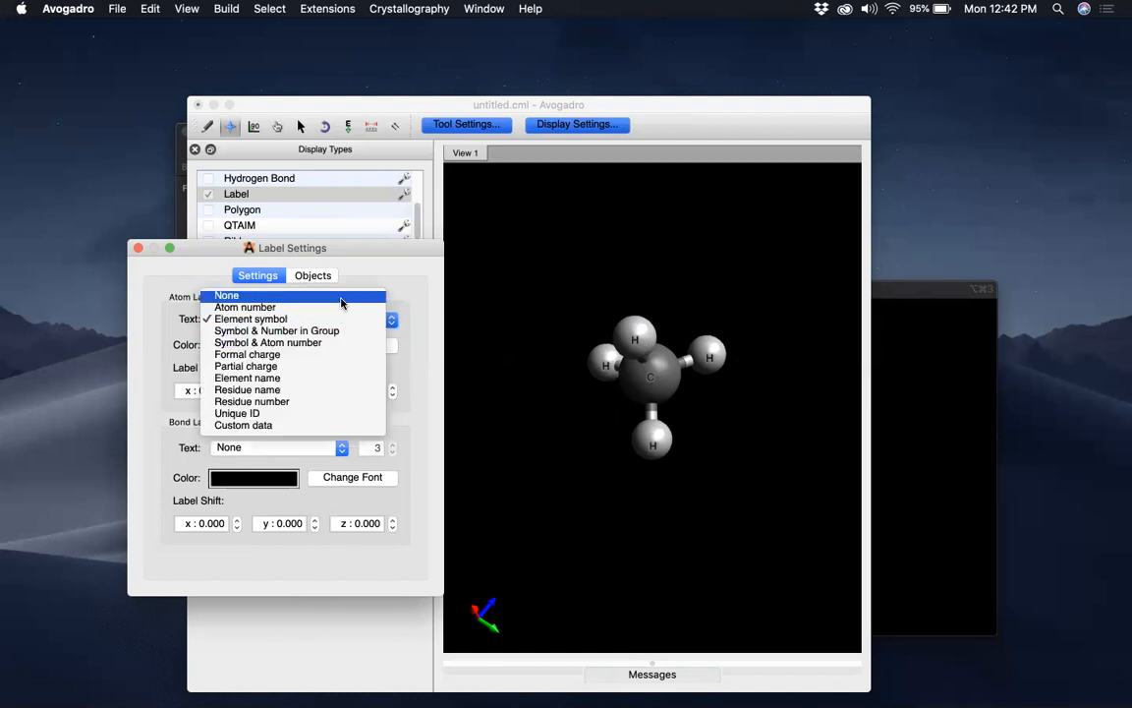
pyautogui.click(341, 298)
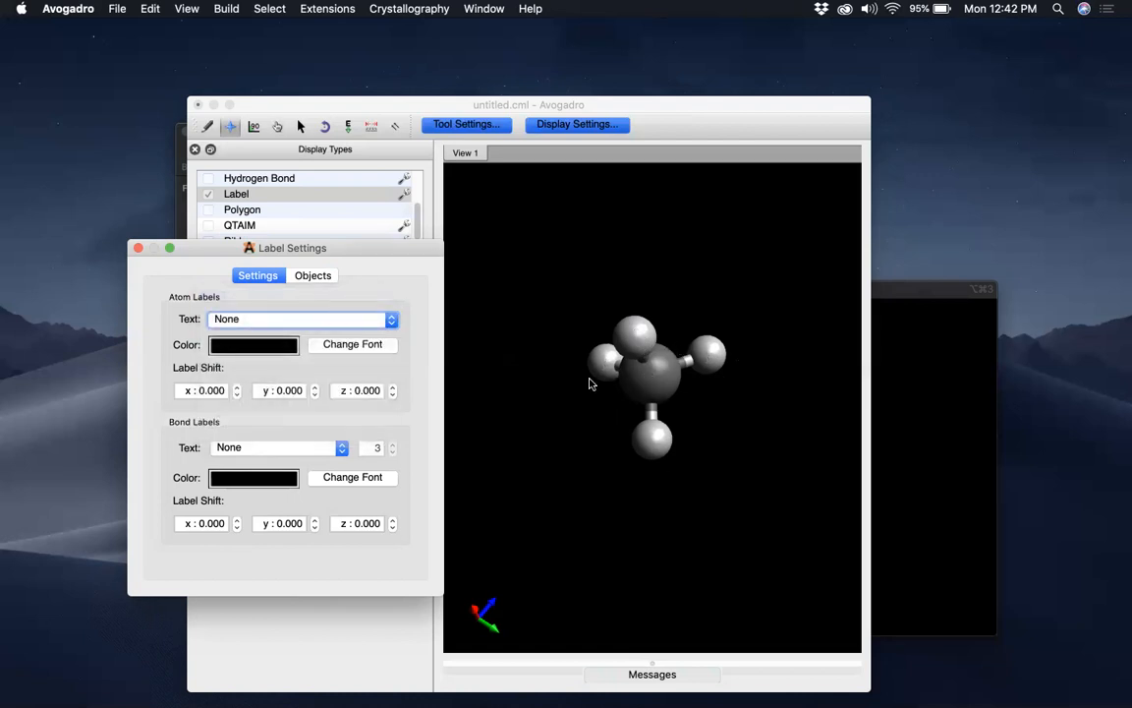
pyautogui.click(285, 322)
pyautogui.click(295, 354)
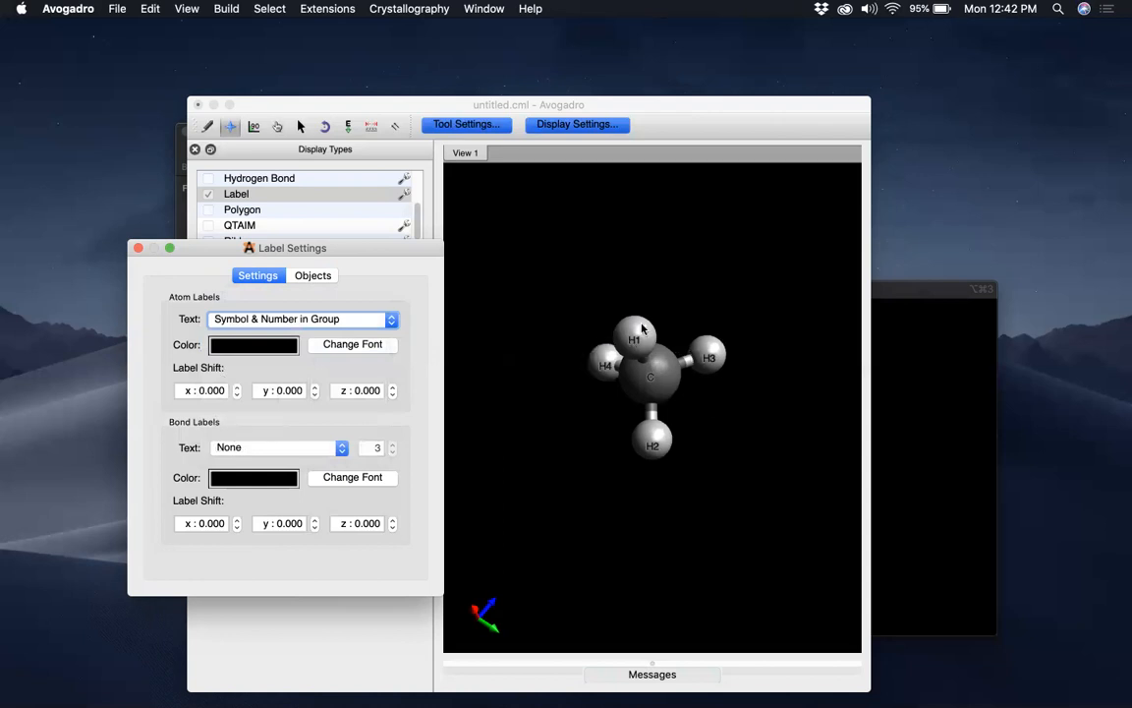
# Step: Try Symbol & Atom number as the atom label text and examine the labels on the molecule
pyautogui.click(329, 320)
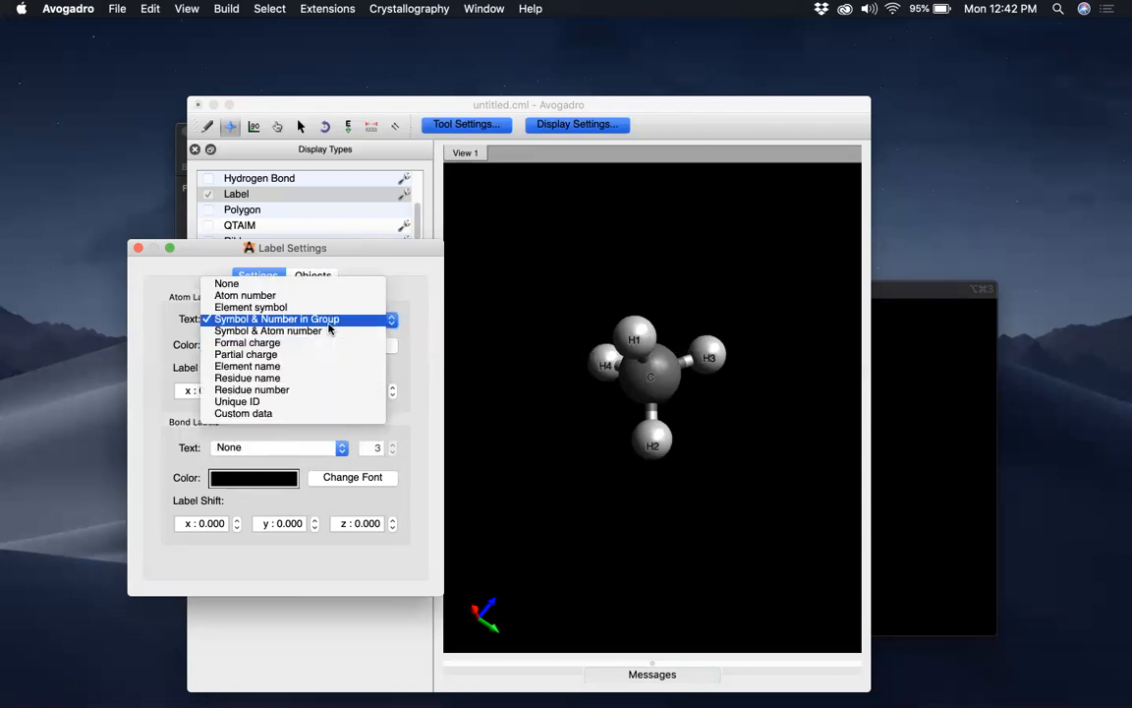
pyautogui.click(326, 332)
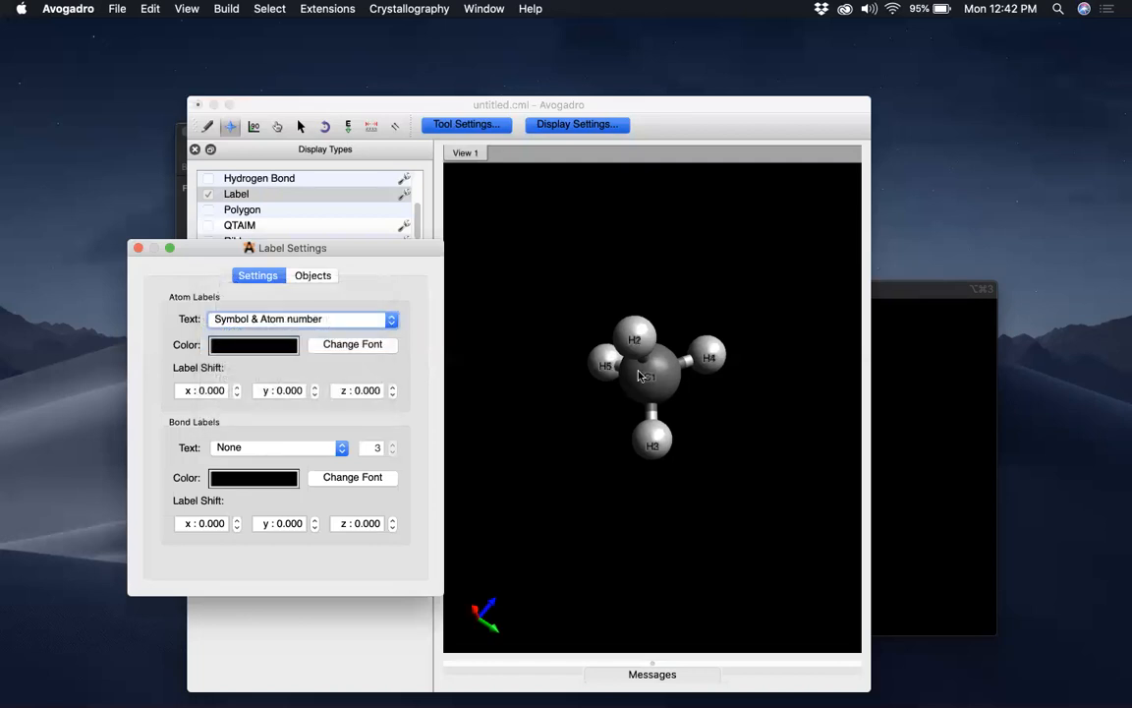
pyautogui.click(316, 320)
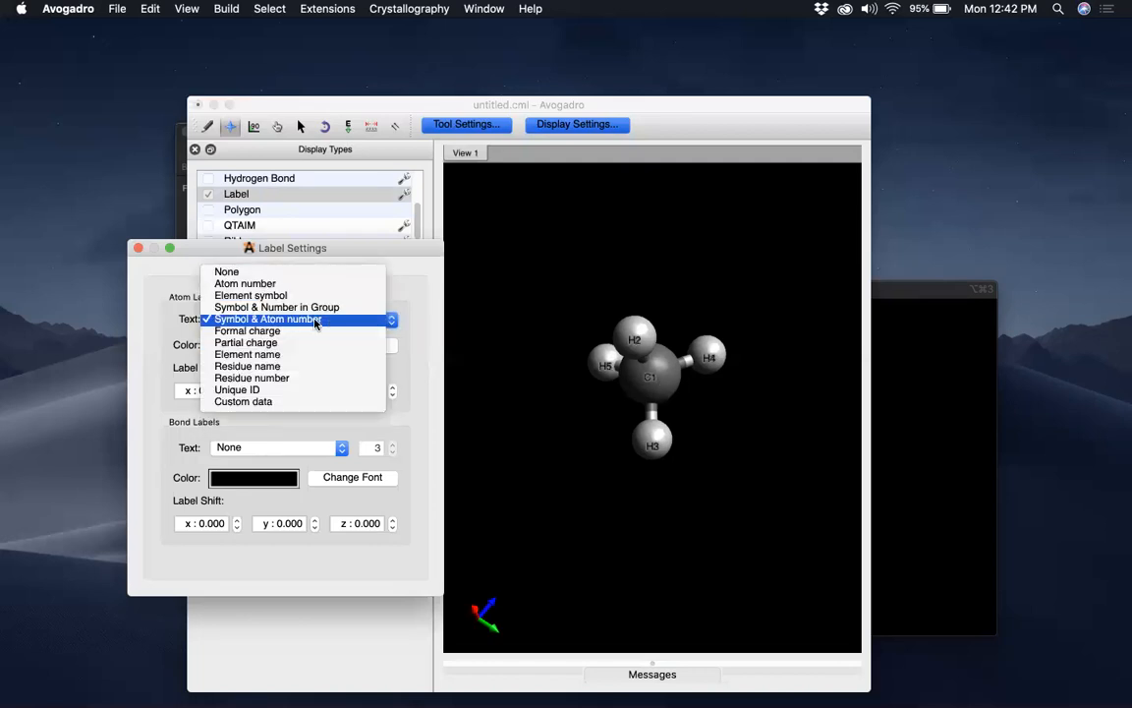
pyautogui.click(424, 321)
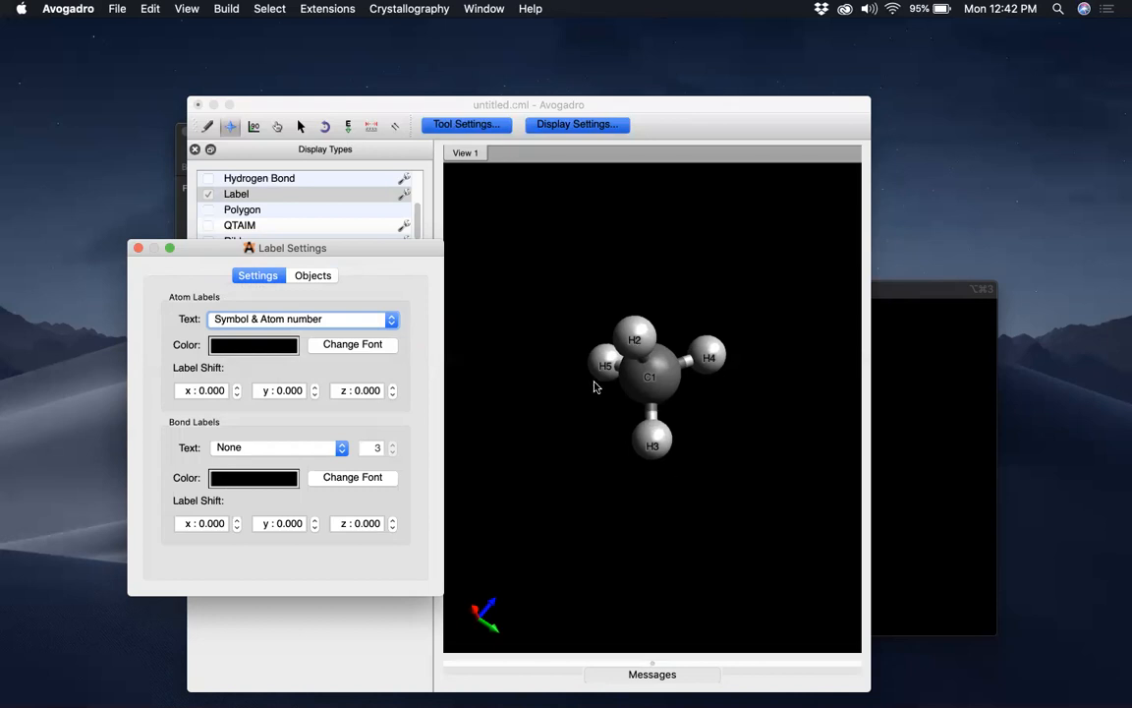
# Step: Try Formal charge and Partial charge one after the other as the atom label text
pyautogui.click(359, 317)
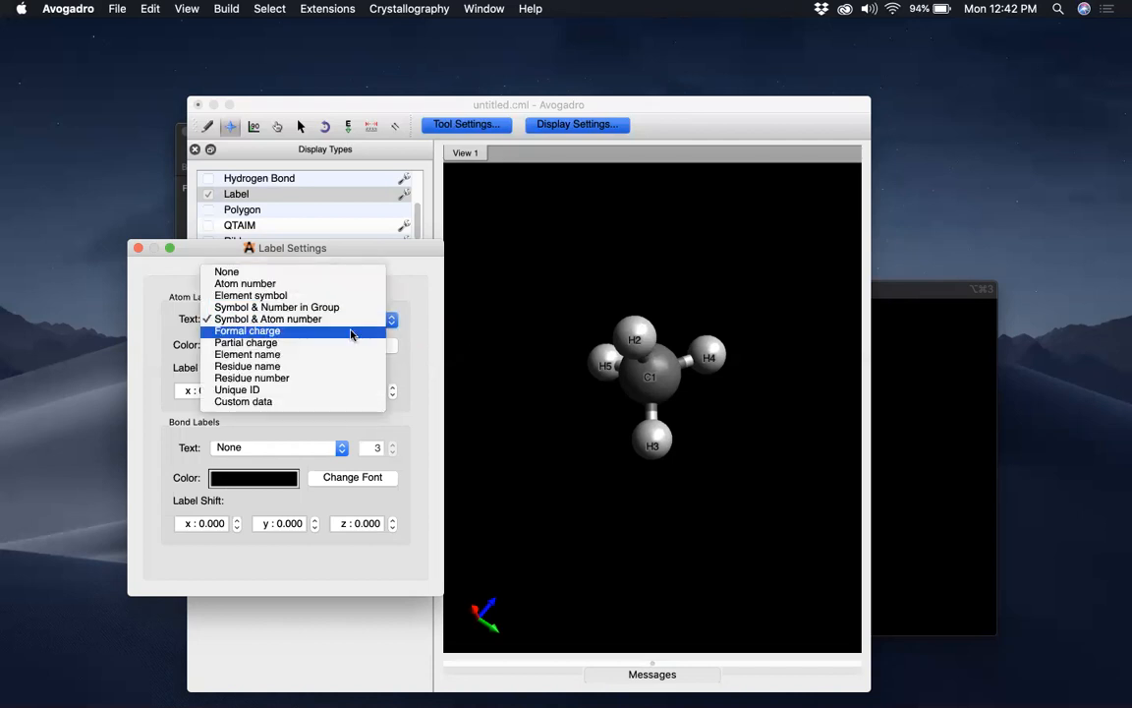
pyautogui.click(351, 335)
pyautogui.click(370, 319)
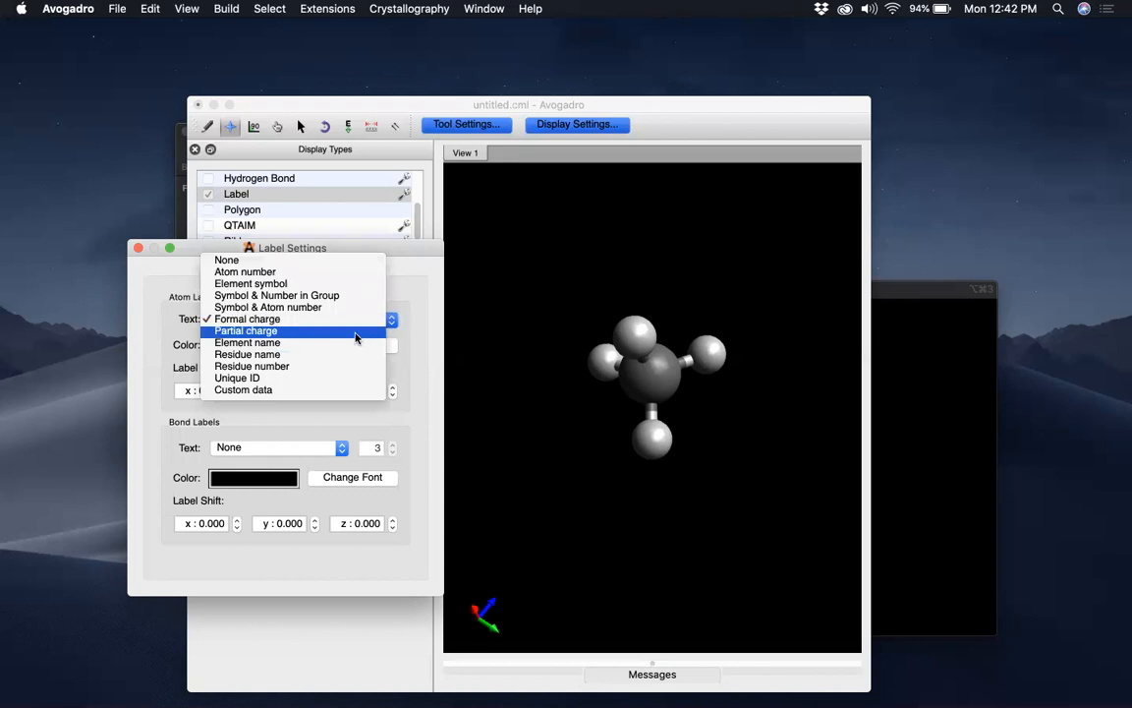
pyautogui.click(355, 337)
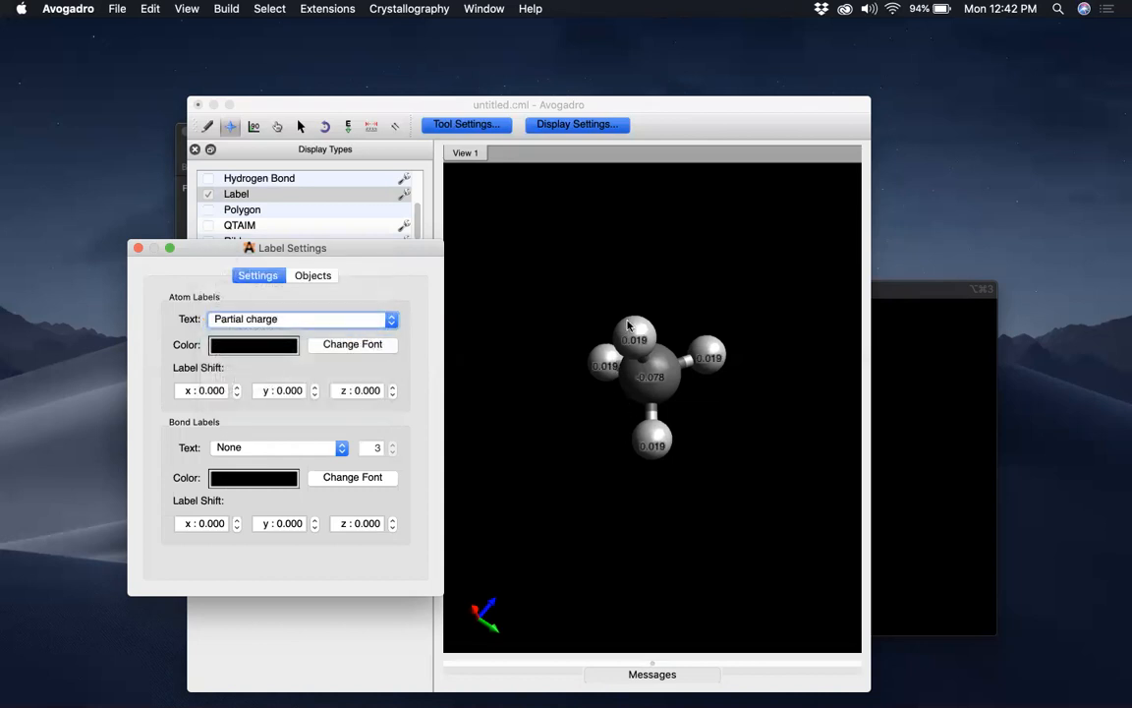
# Step: Try Element name and Residue name one after the other as the atom label text
pyautogui.click(316, 321)
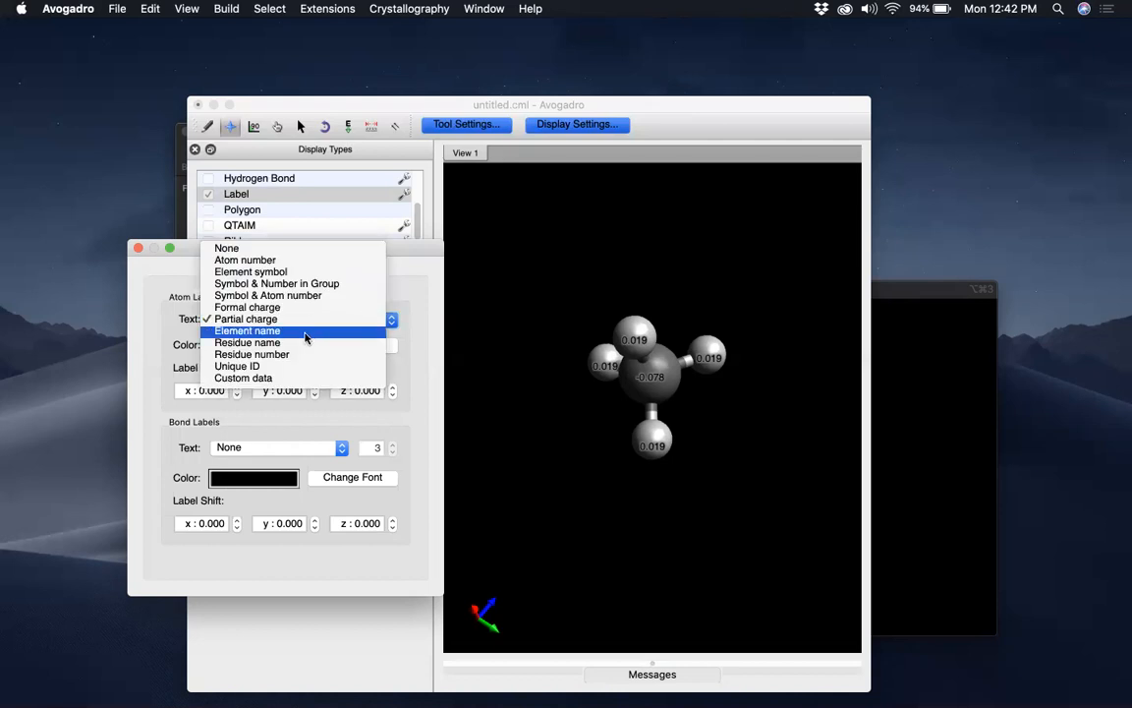
pyautogui.click(306, 331)
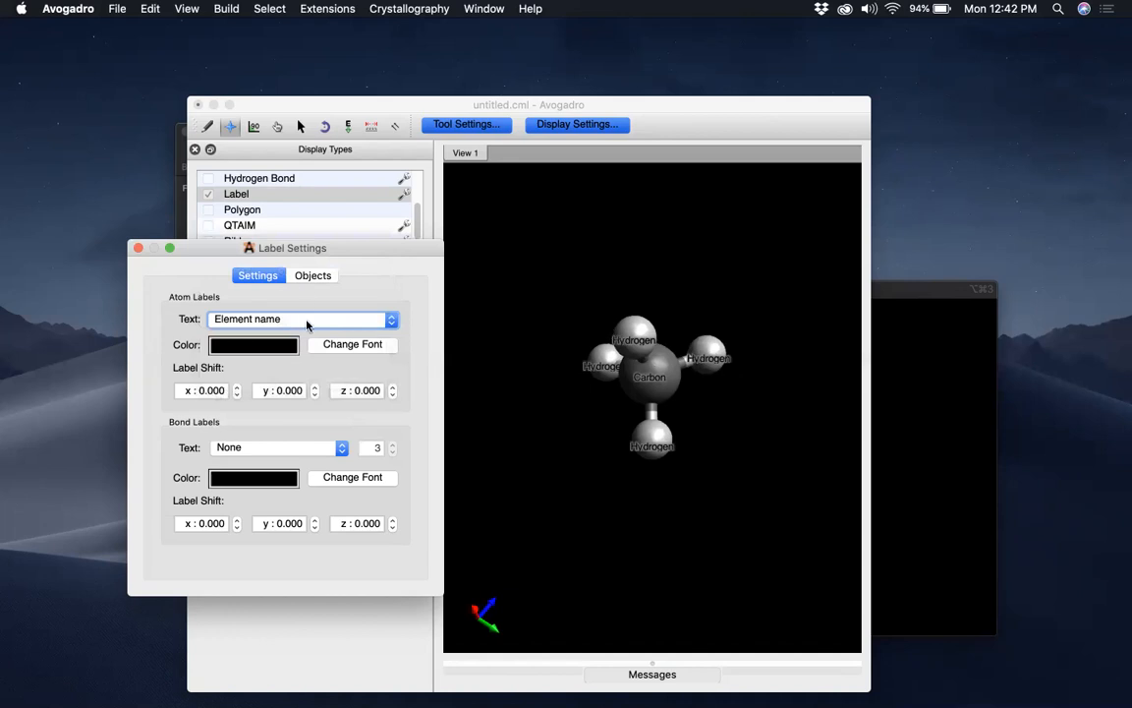
pyautogui.click(305, 321)
pyautogui.click(306, 334)
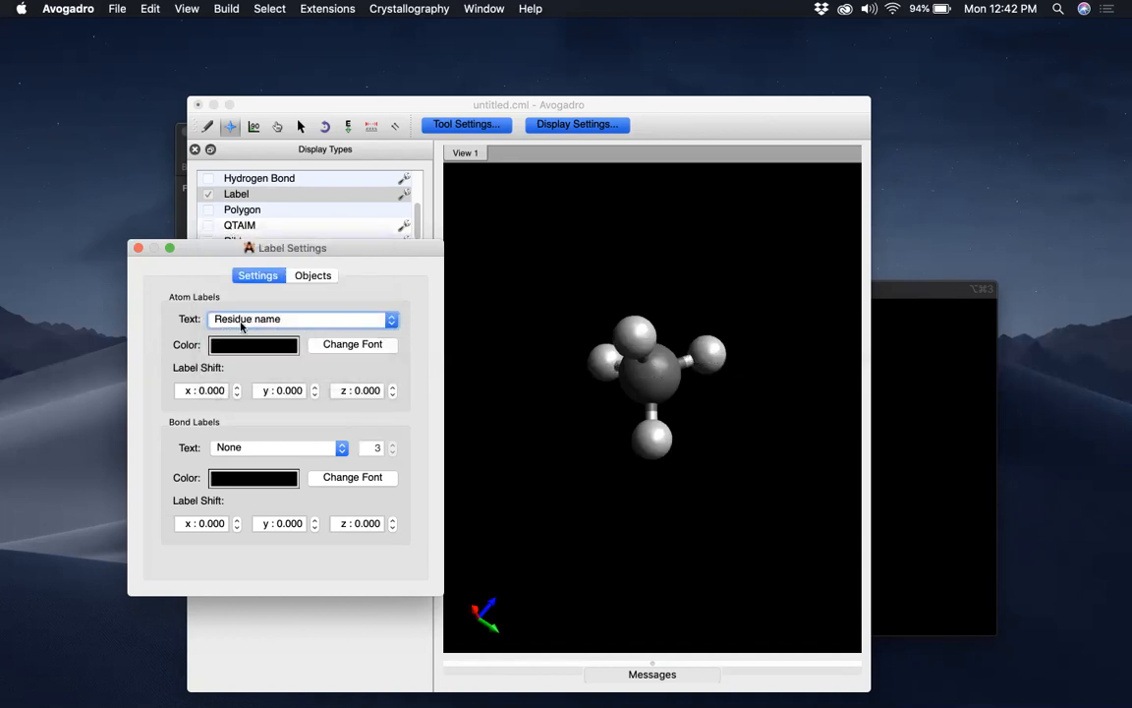
# Step: Try Residue number and Unique ID as the atom label text, and inspect the ID labels on the molecule
pyautogui.click(335, 320)
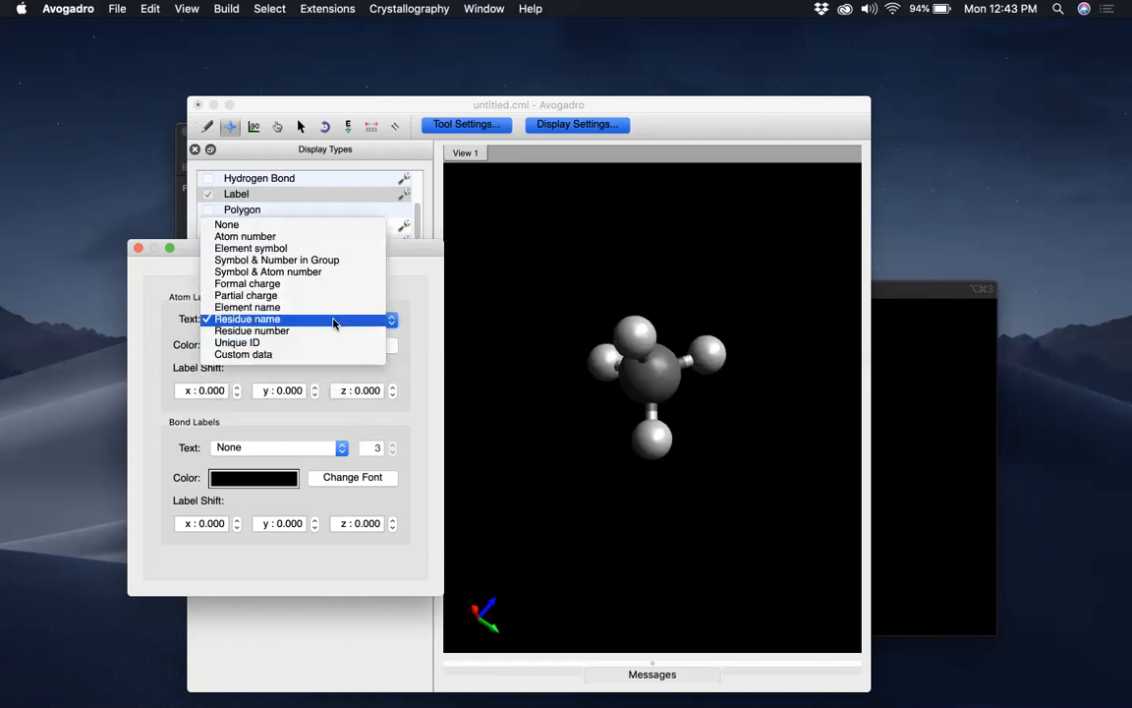
pyautogui.click(329, 331)
pyautogui.click(354, 327)
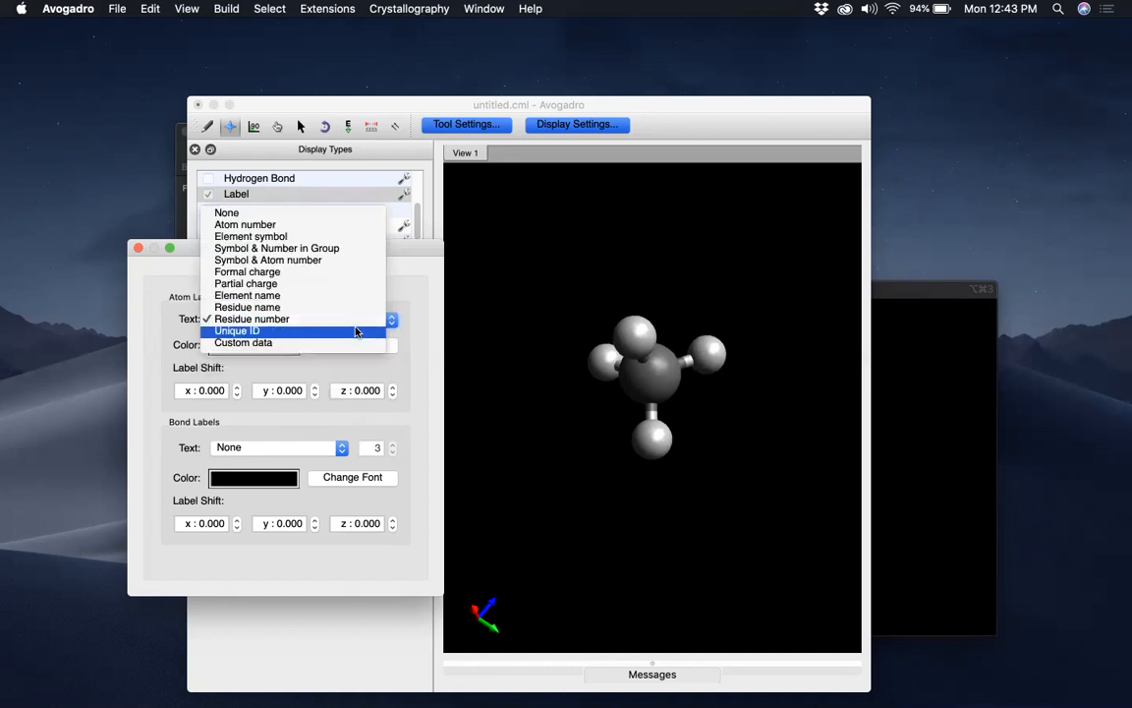
pyautogui.click(356, 332)
pyautogui.click(368, 320)
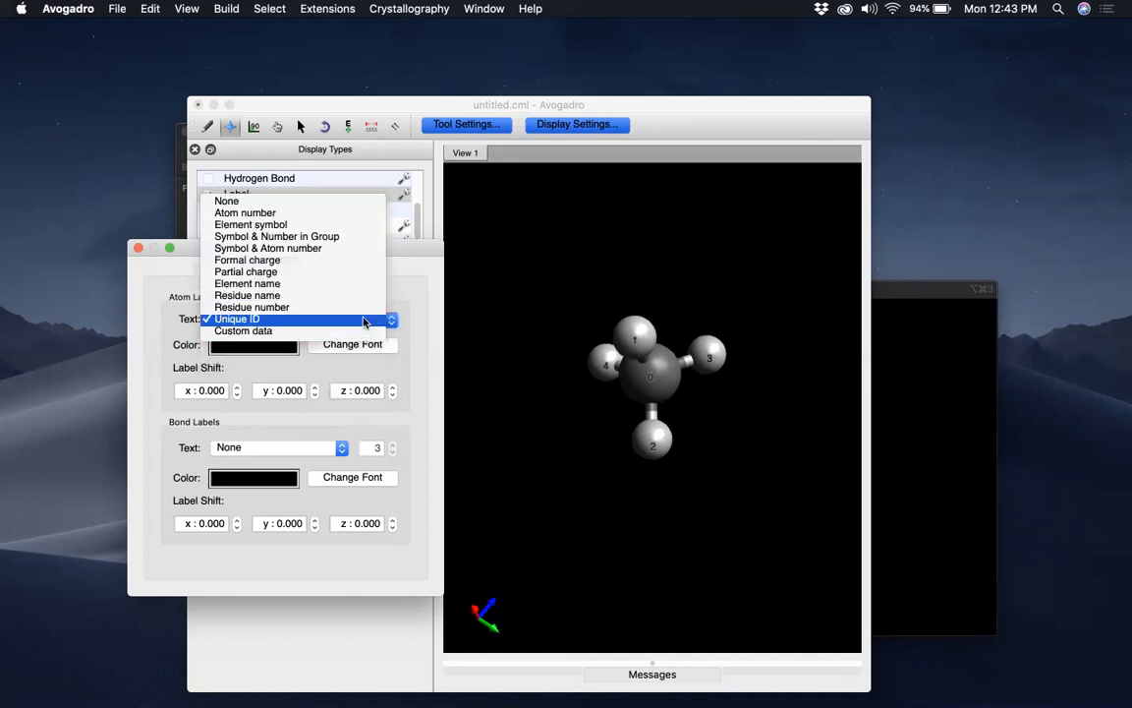
pyautogui.click(421, 318)
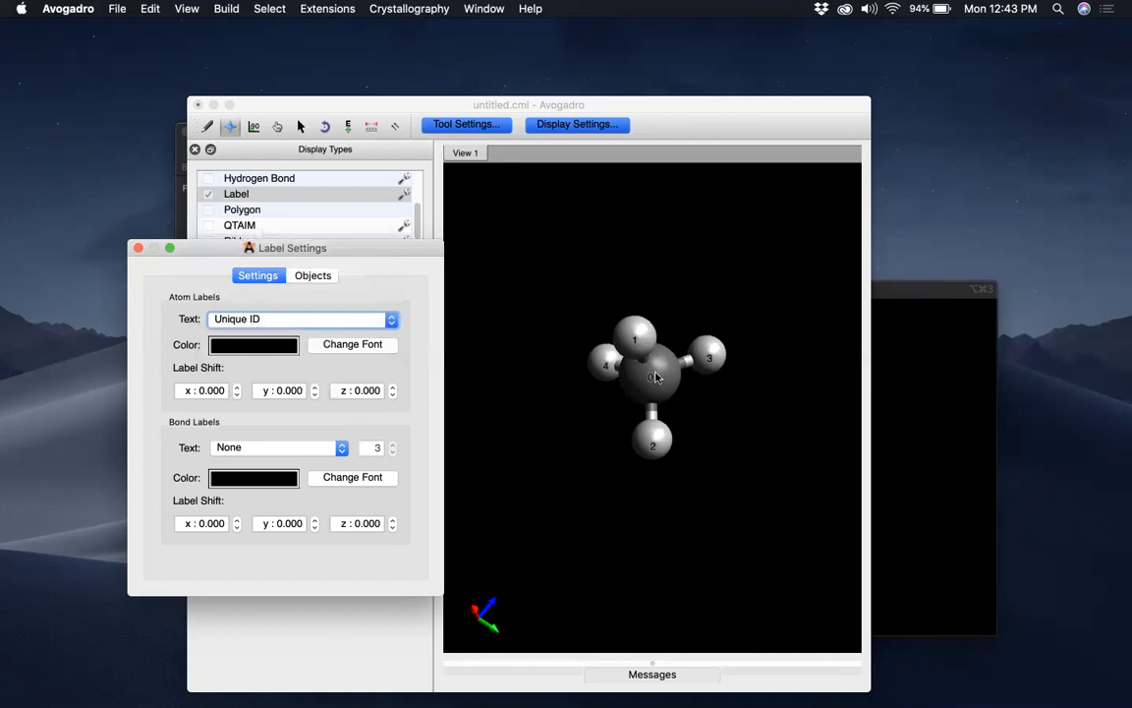
# Step: Try Custom data as the atom label text, and set it to Atom number instead
pyautogui.click(270, 318)
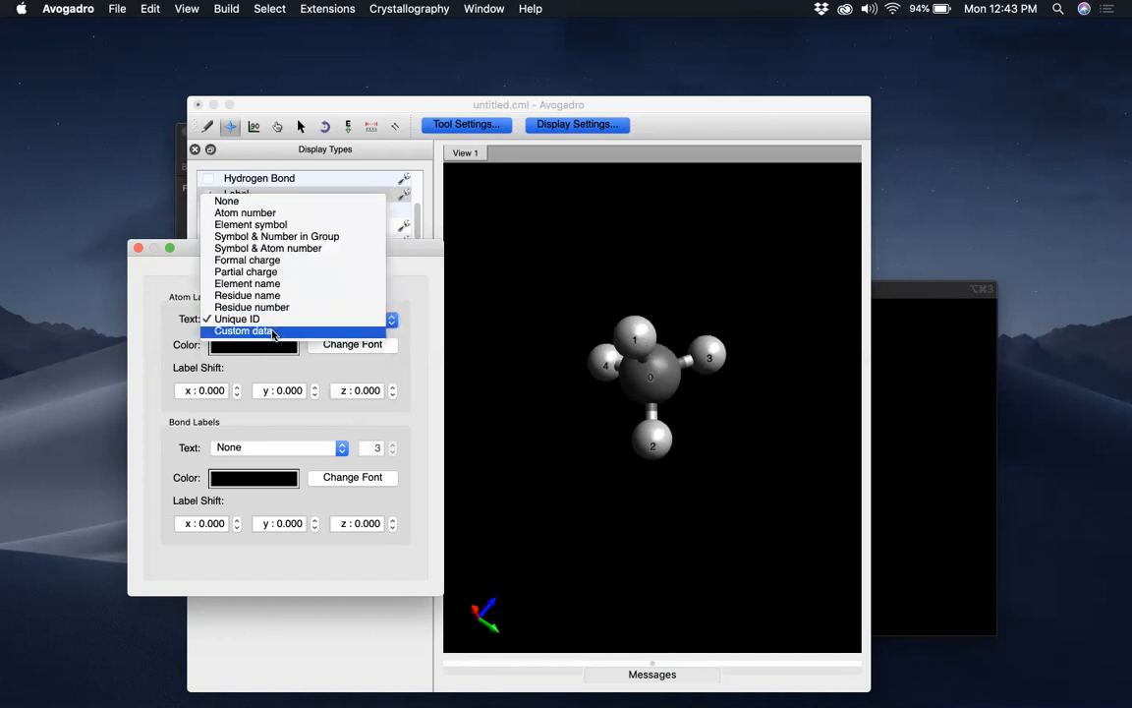
pyautogui.click(273, 332)
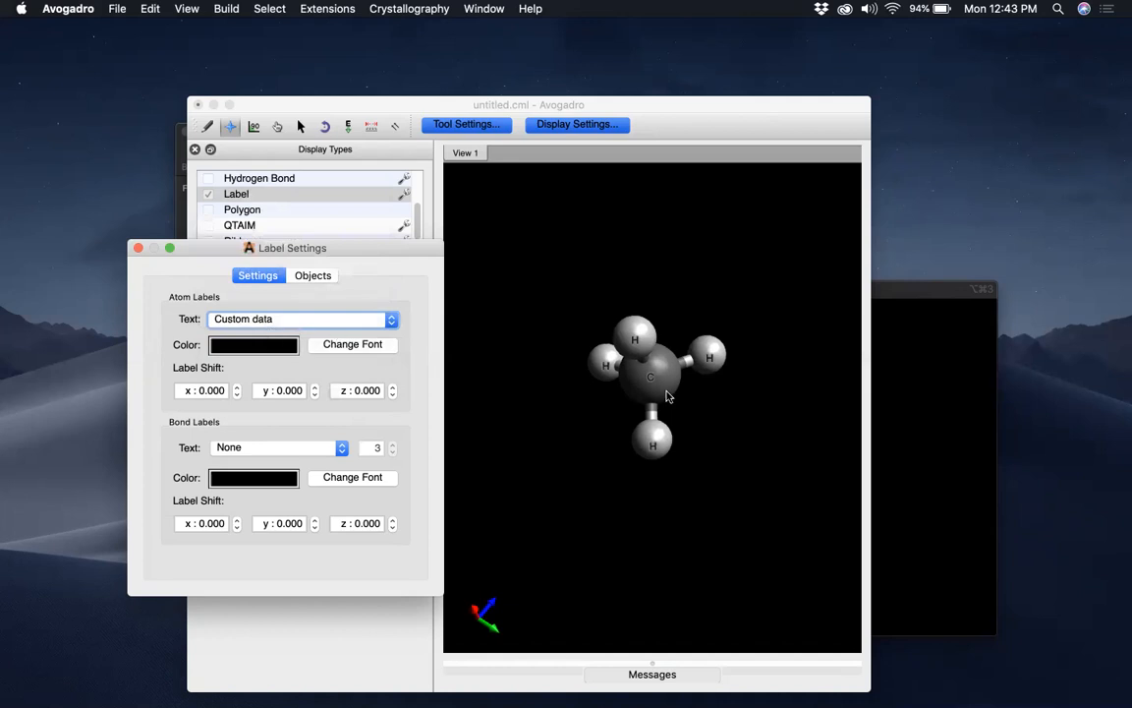
pyautogui.click(372, 320)
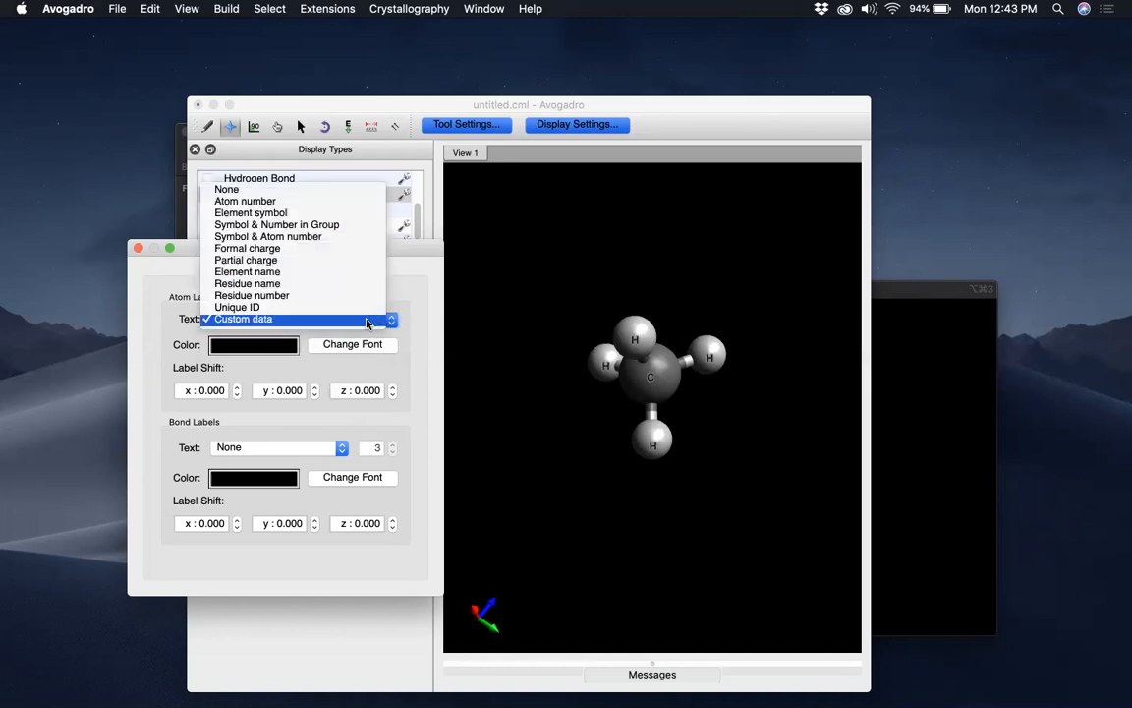
pyautogui.click(307, 204)
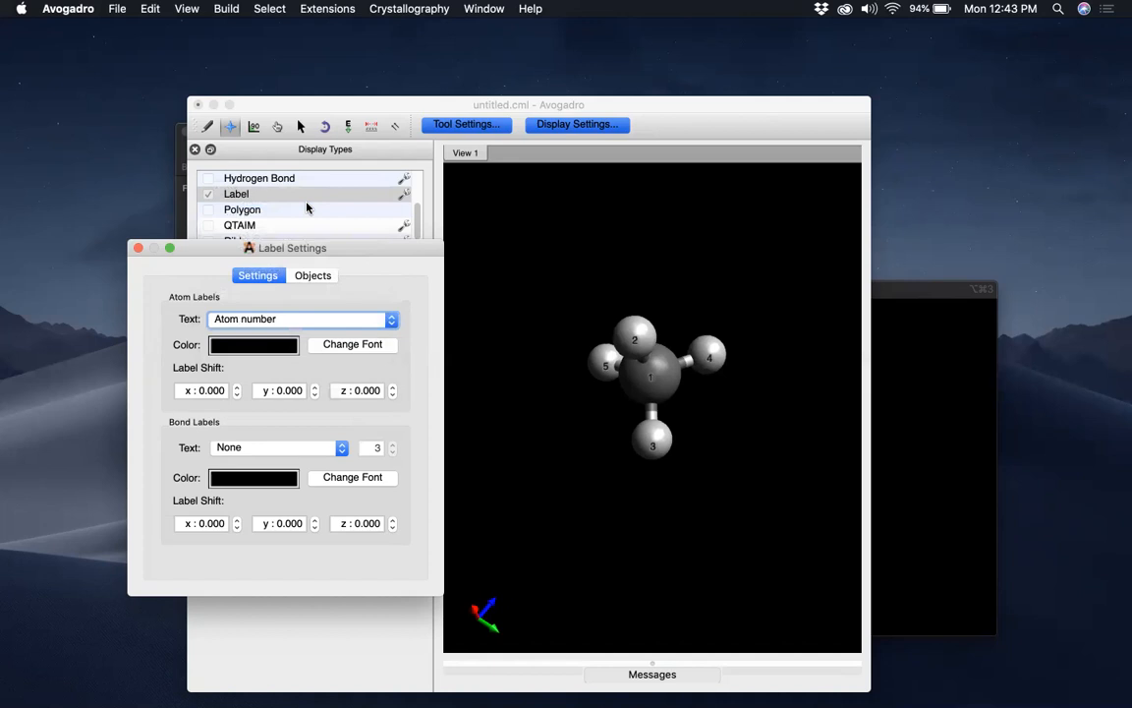
pyautogui.click(283, 355)
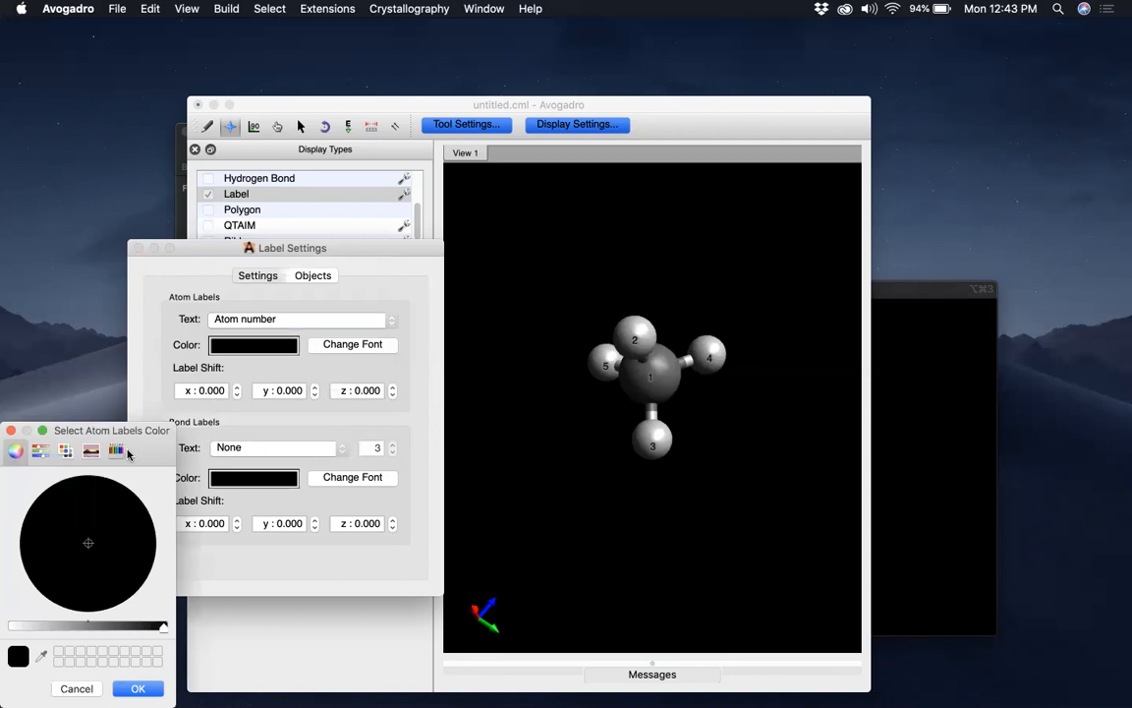
pyautogui.click(116, 449)
pyautogui.click(102, 592)
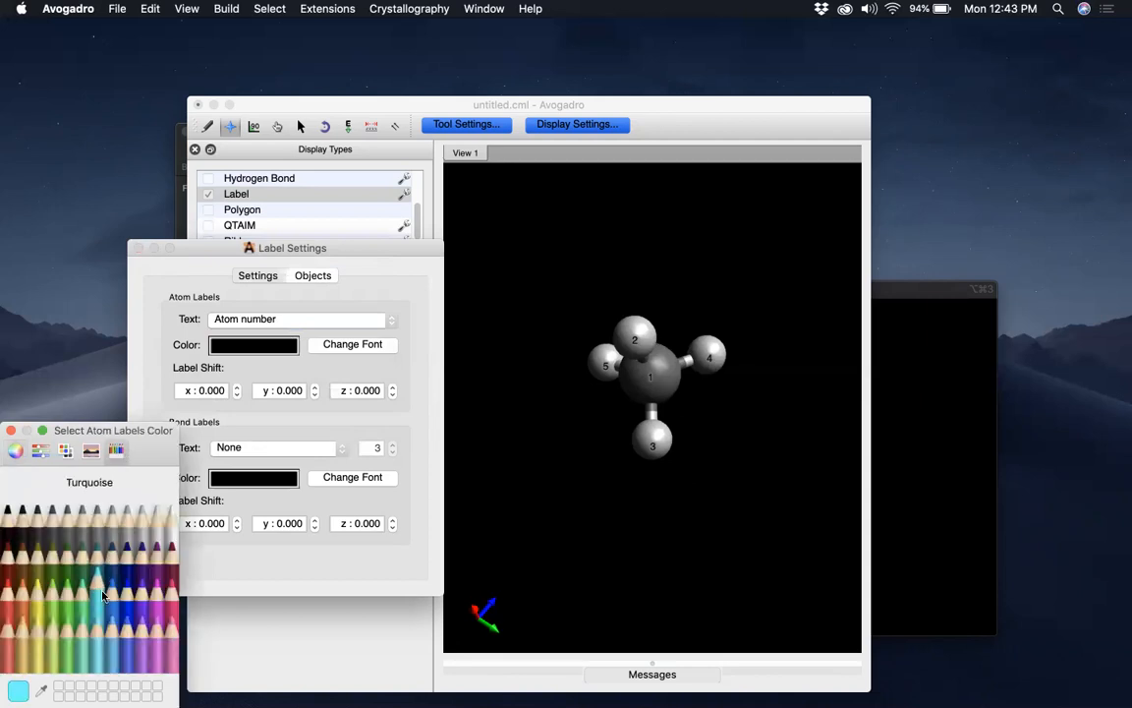
pyautogui.click(11, 430)
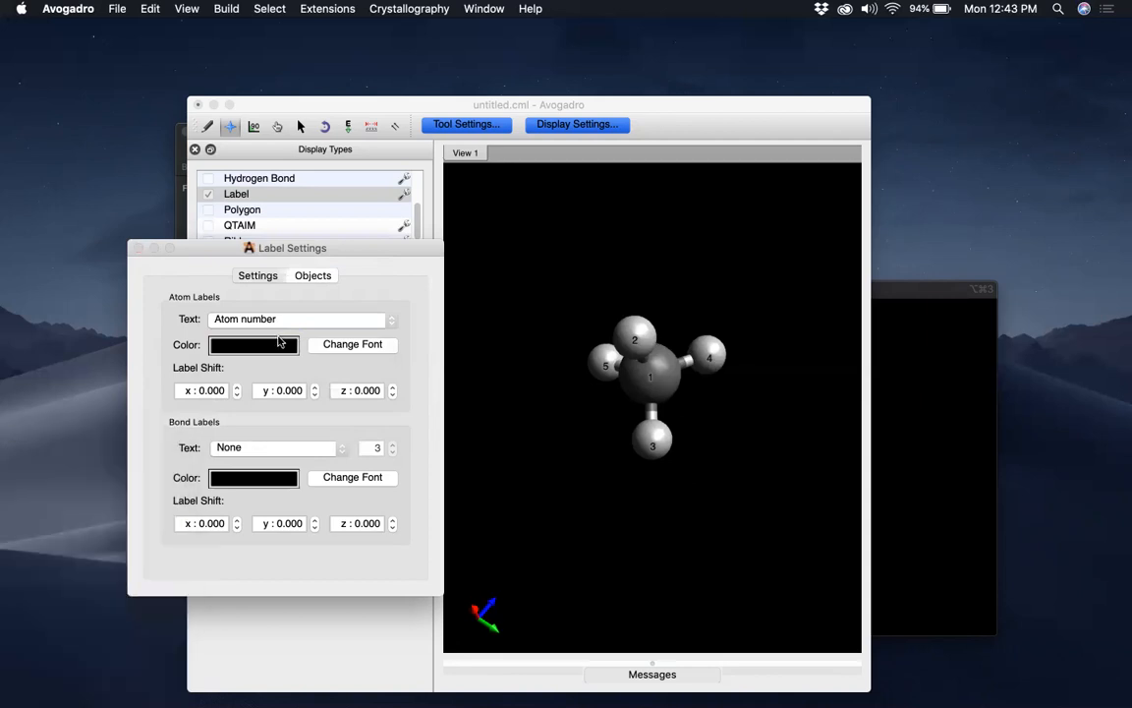
# Step: Try Turquoise from the pencil palette as the atom label color and apply it
pyautogui.click(246, 352)
pyautogui.moveTo(138, 402); pyautogui.dragTo(392, 214)
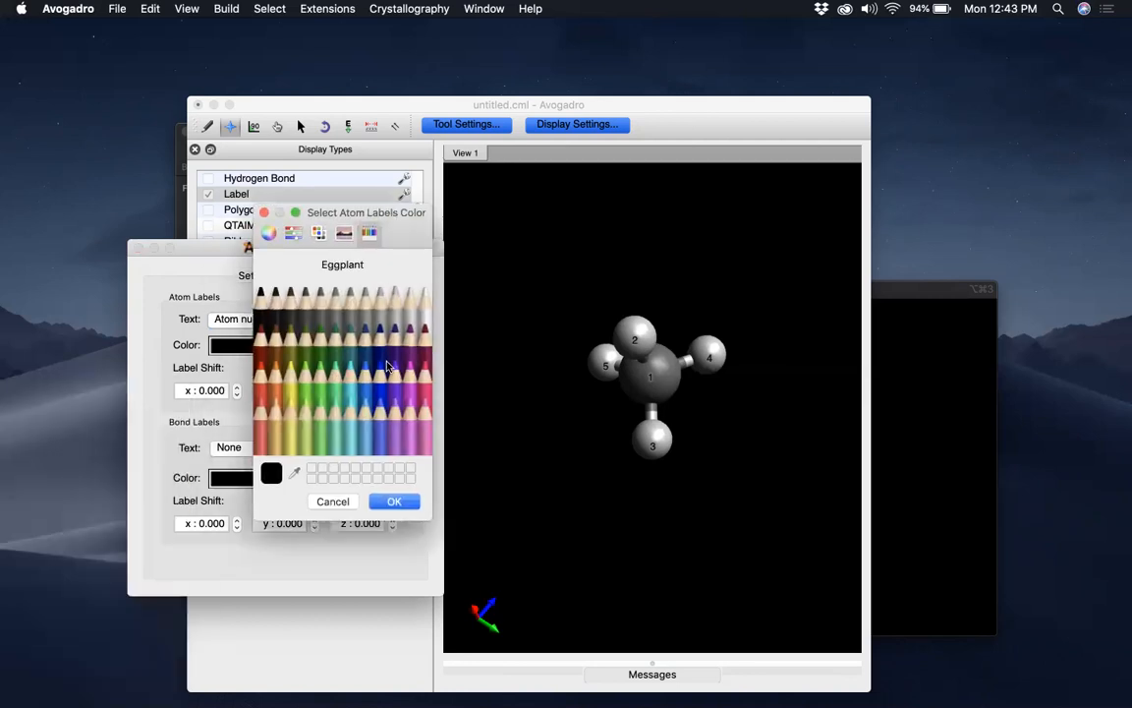
pyautogui.click(351, 378)
pyautogui.click(393, 501)
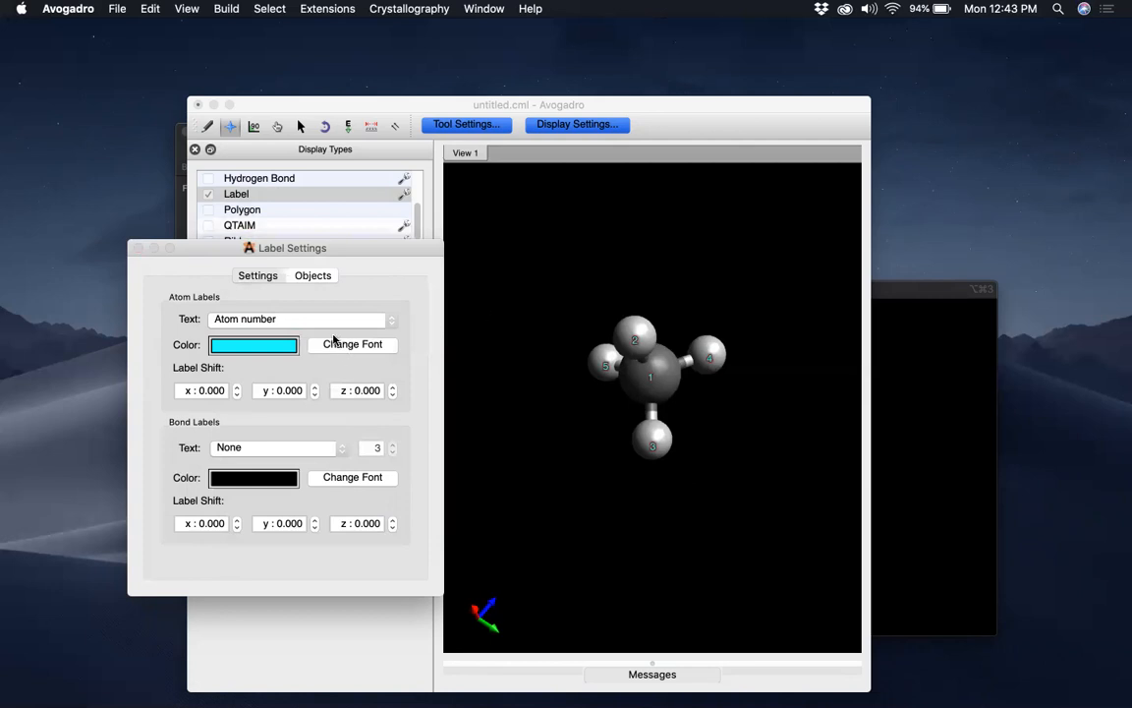
# Step: Set the atom label color to the green Spring pencil color
pyautogui.click(283, 341)
pyautogui.click(321, 364)
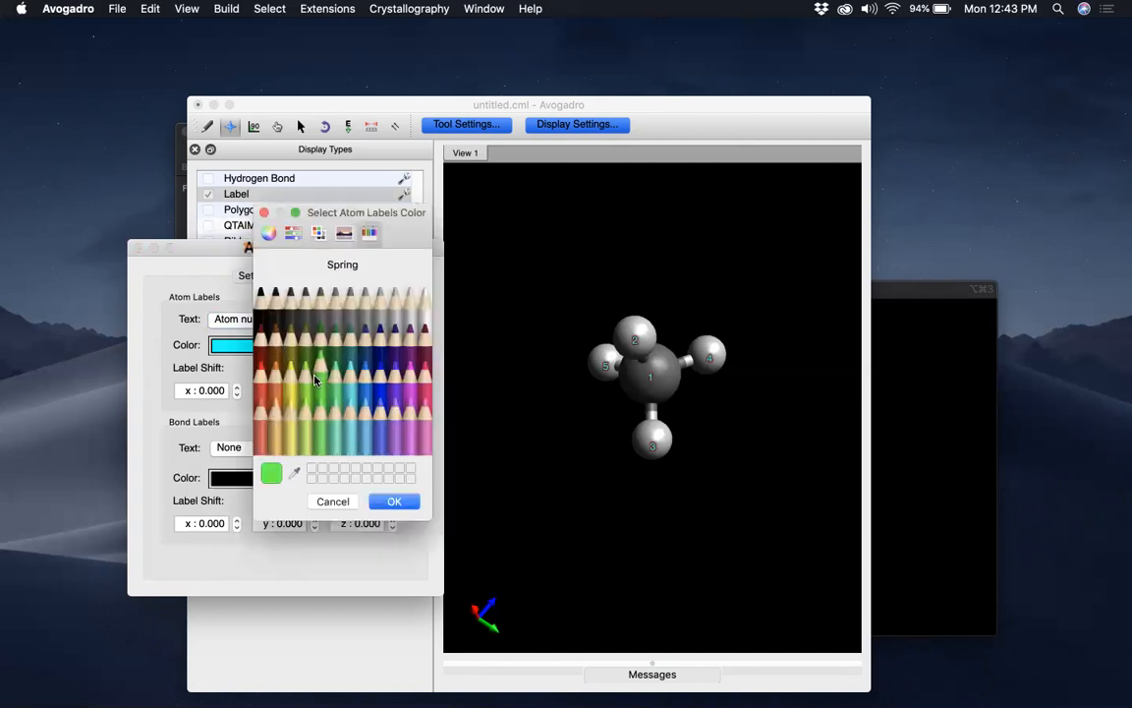
pyautogui.click(394, 502)
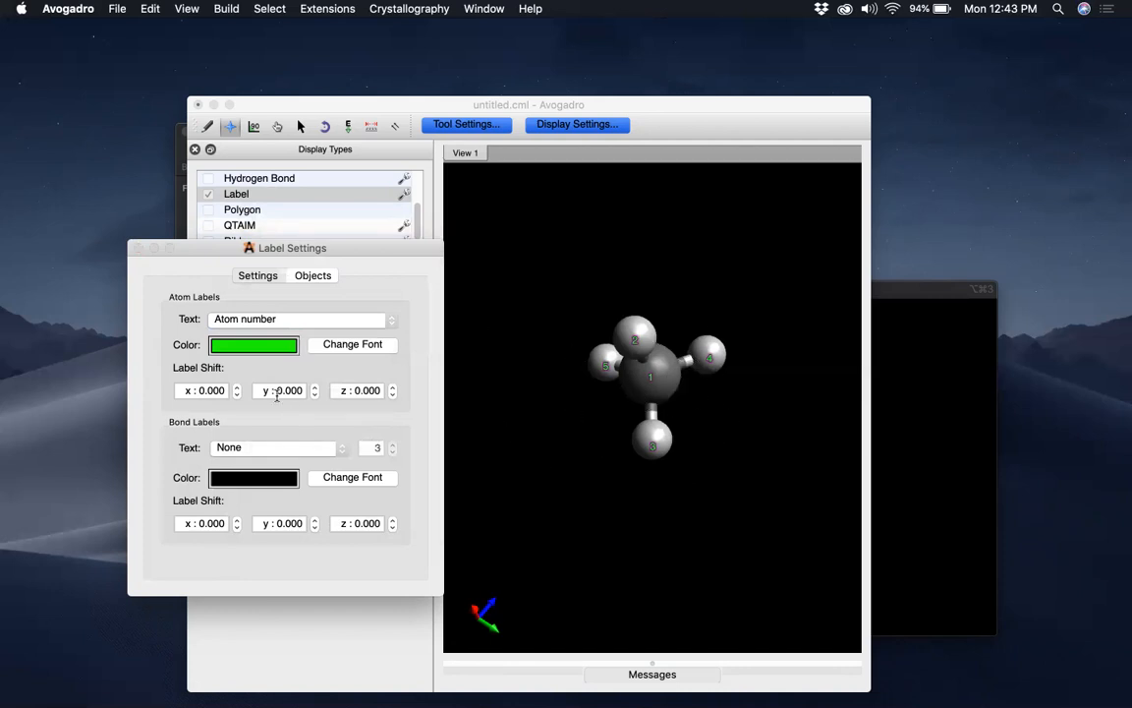
# Step: Set the atom label font to Helvetica with the Bold typeface at size 18
pyautogui.click(324, 345)
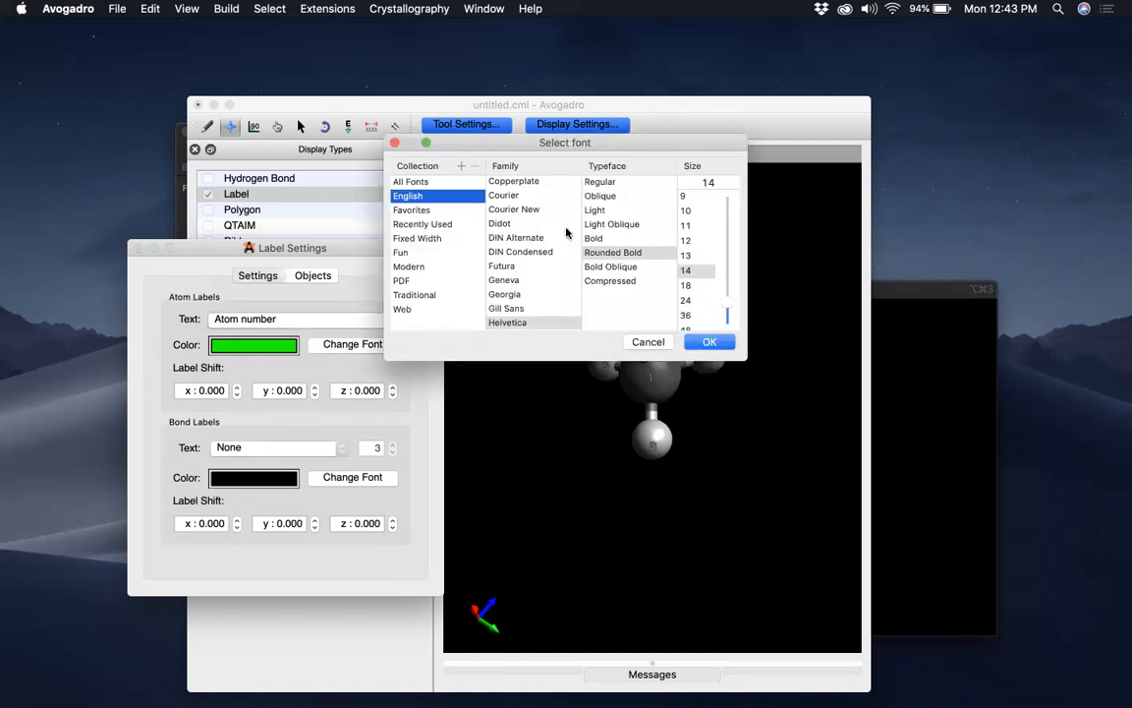
pyautogui.scroll(-5, 556, 275)
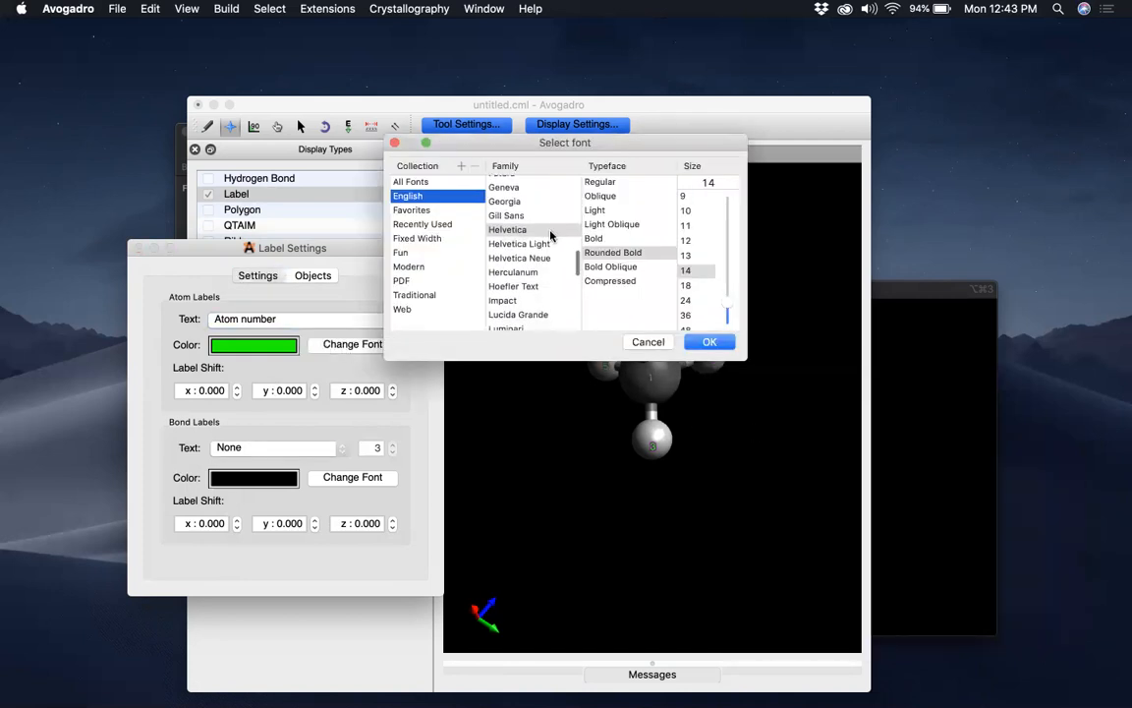
pyautogui.click(550, 233)
pyautogui.click(609, 239)
pyautogui.click(690, 270)
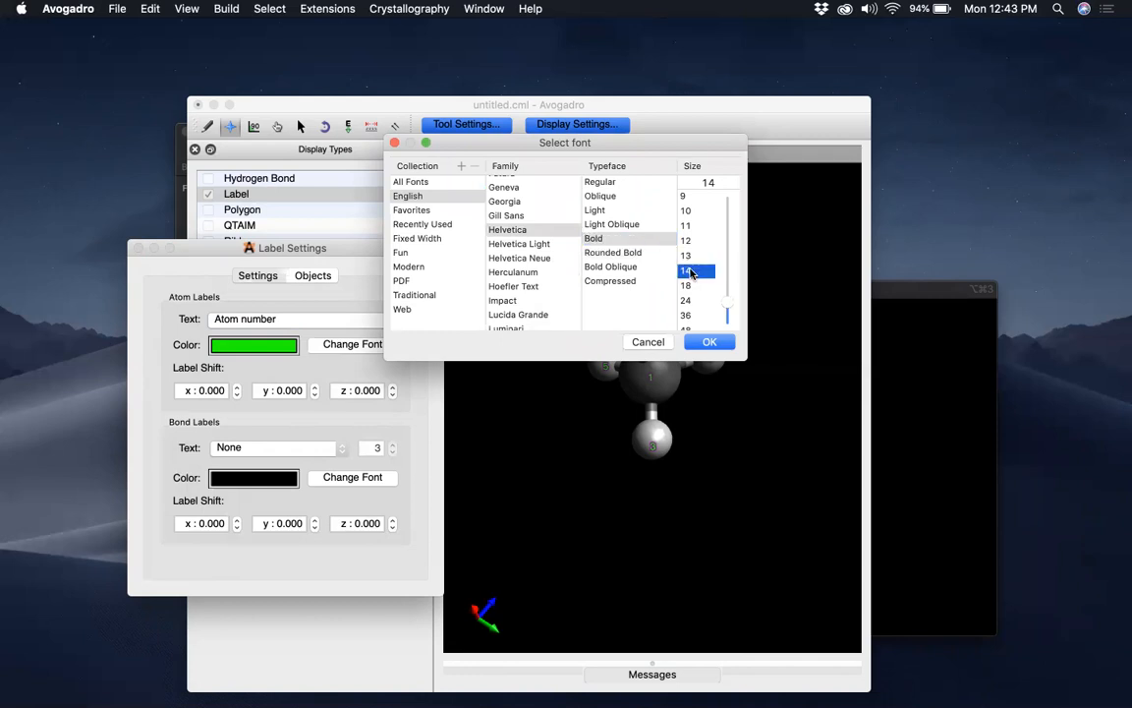
pyautogui.click(692, 285)
pyautogui.moveTo(658, 150); pyautogui.dragTo(380, 167)
pyautogui.click(448, 359)
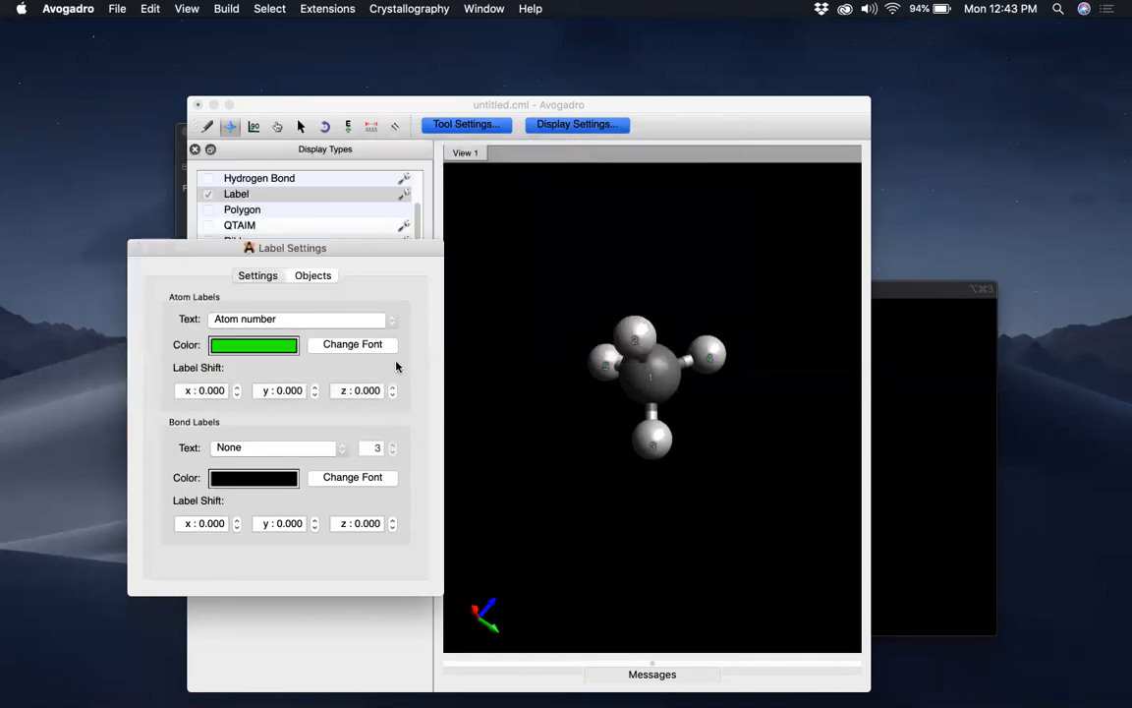
# Step: Increase the atom label font size to 64, and raise it further to 72
pyautogui.click(348, 346)
pyautogui.scroll(-2, 702, 288)
pyautogui.click(693, 285)
pyautogui.moveTo(653, 143); pyautogui.dragTo(397, 214)
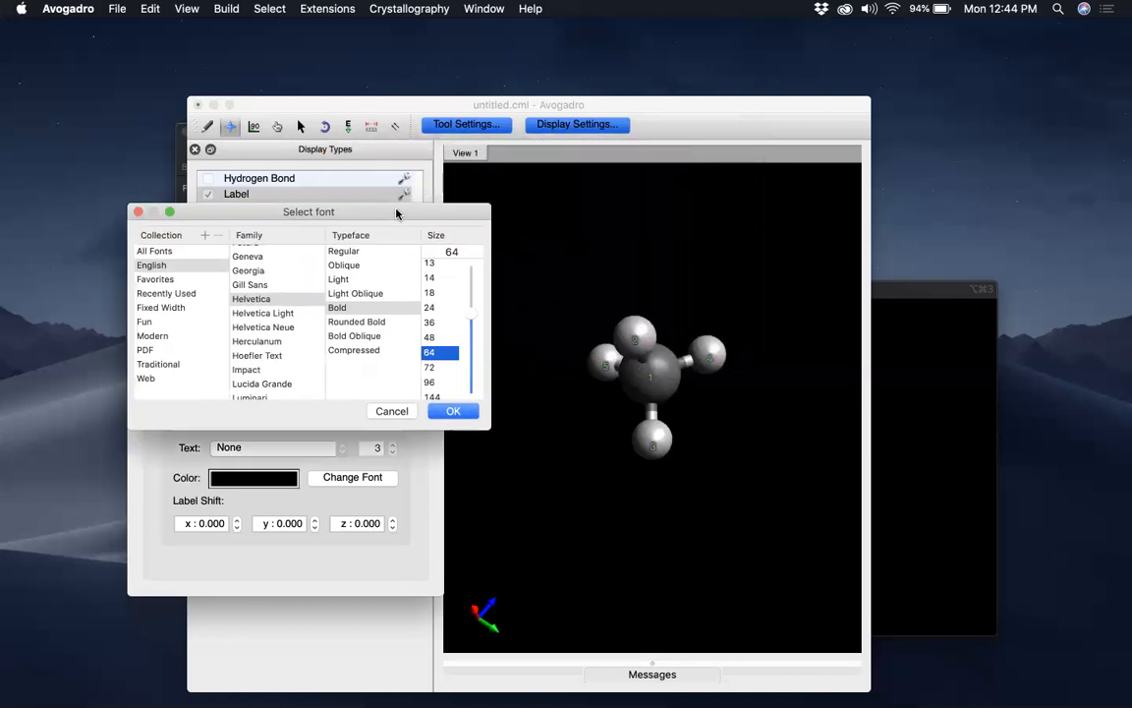
pyautogui.click(458, 411)
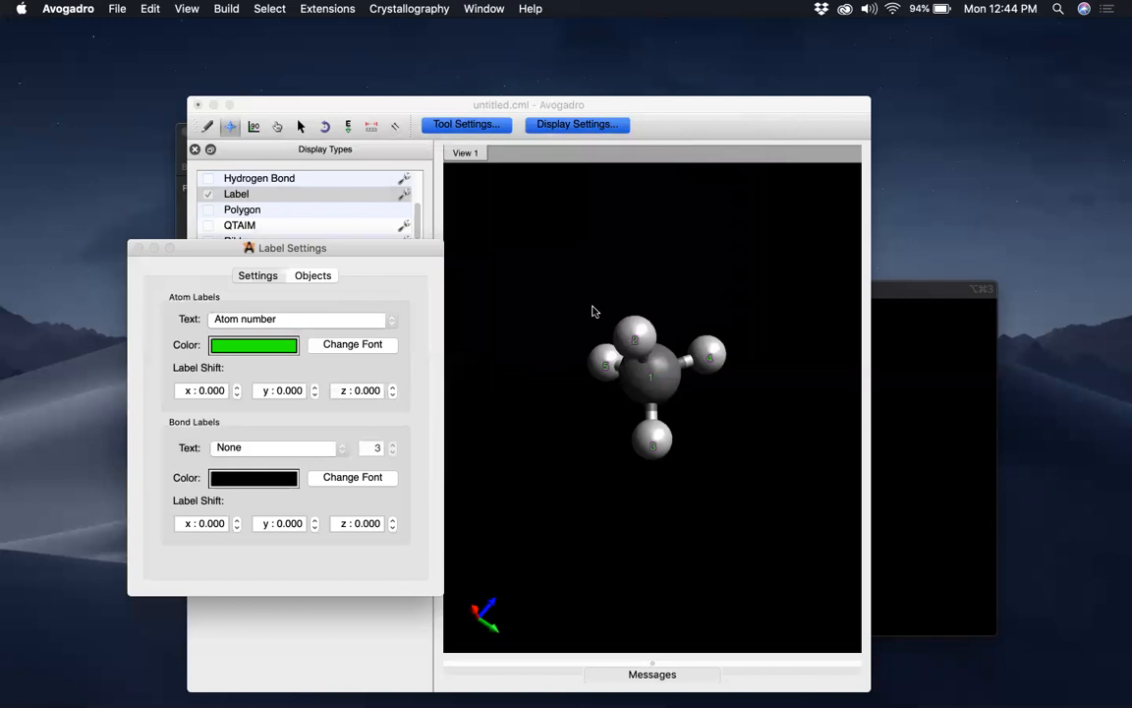
pyautogui.click(324, 345)
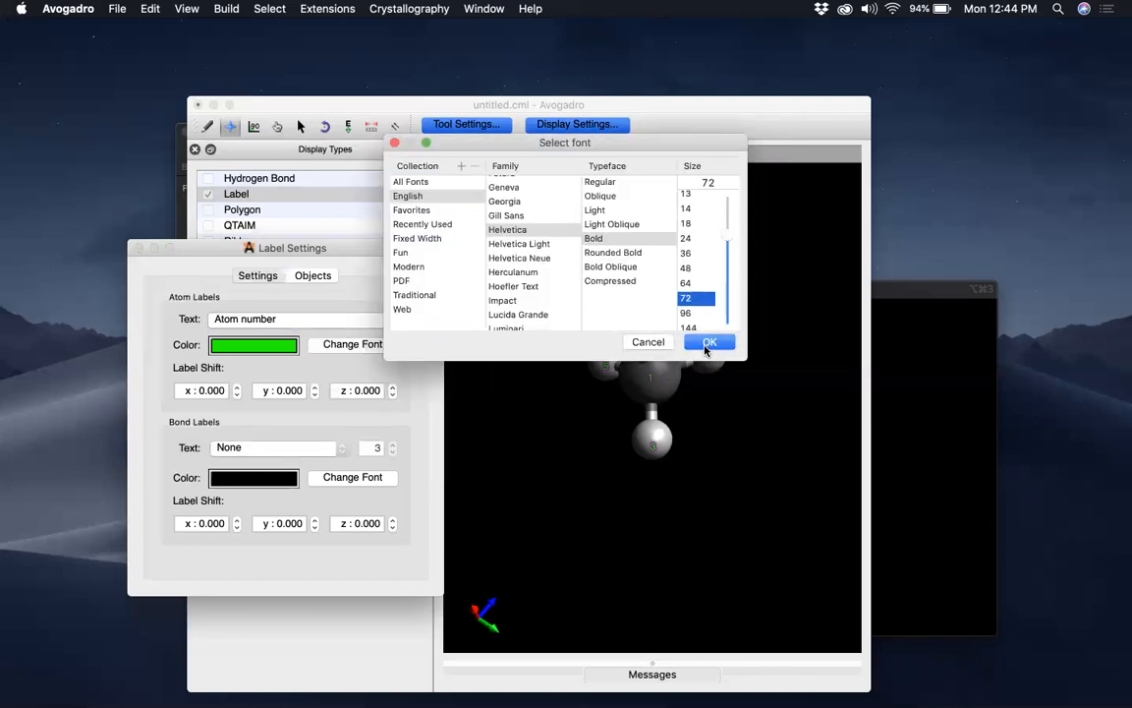
pyautogui.click(708, 343)
# Step: Set the atom label font to Arial with the Regular typeface at size 12 and check the labels on the molecule
pyautogui.click(352, 344)
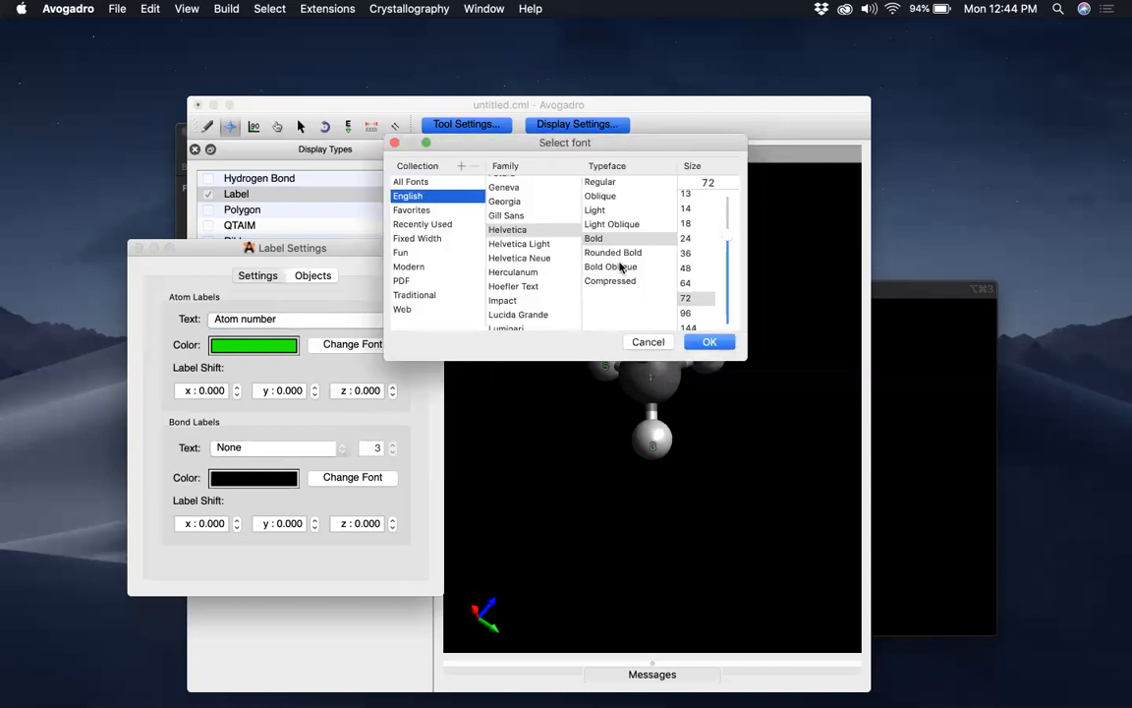
pyautogui.scroll(8, 527, 222)
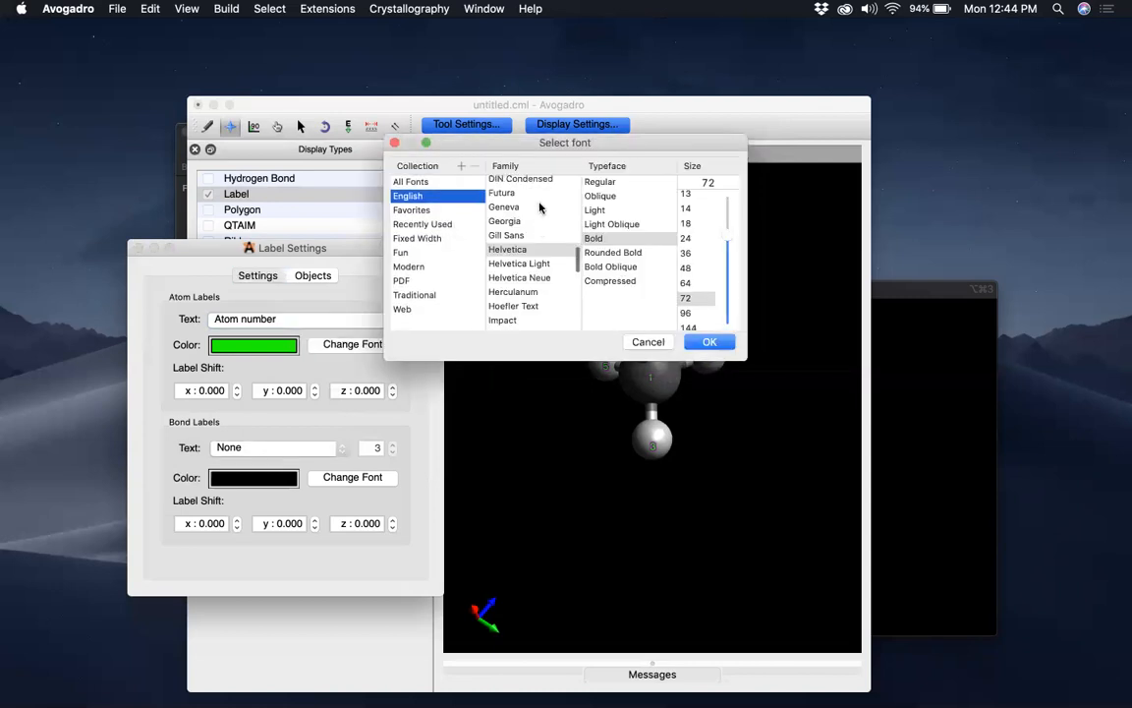
pyautogui.scroll(5, 521, 214)
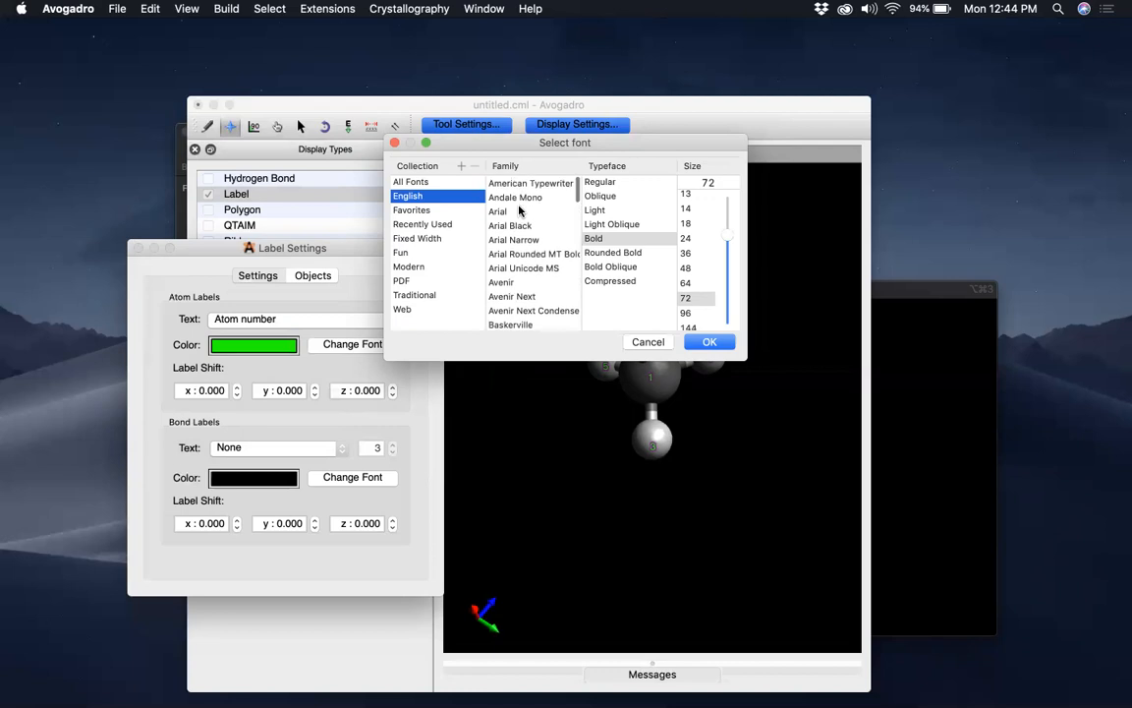
pyautogui.click(510, 199)
pyautogui.click(511, 209)
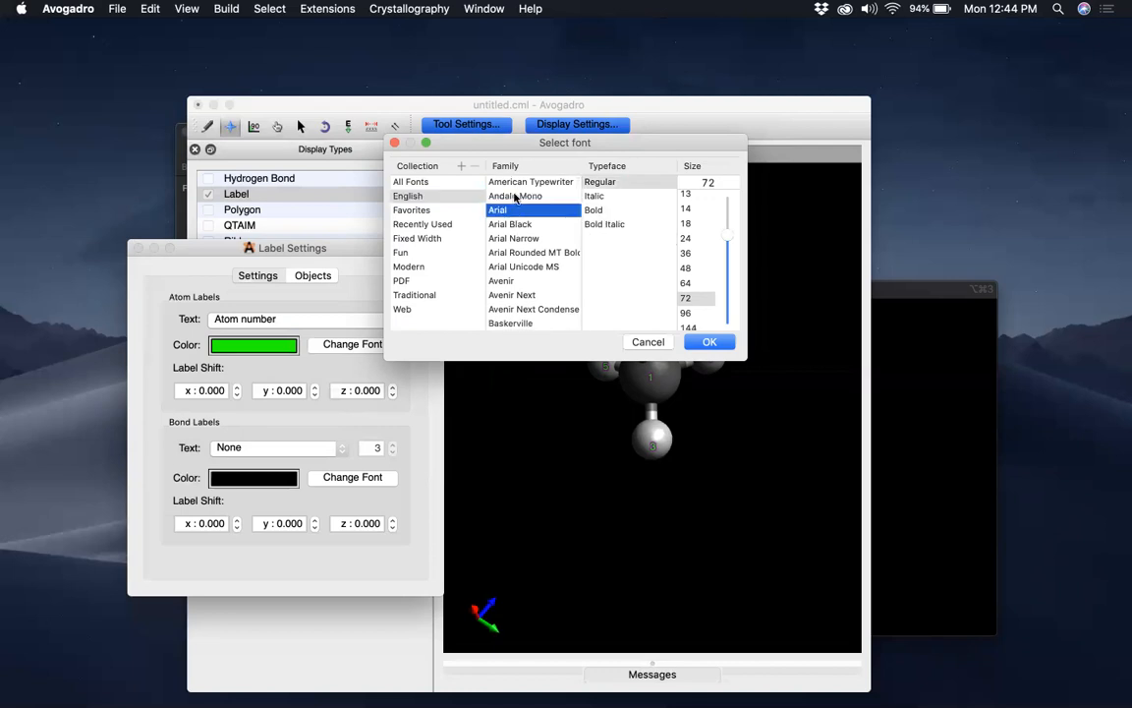
pyautogui.moveTo(540, 158); pyautogui.dragTo(263, 157)
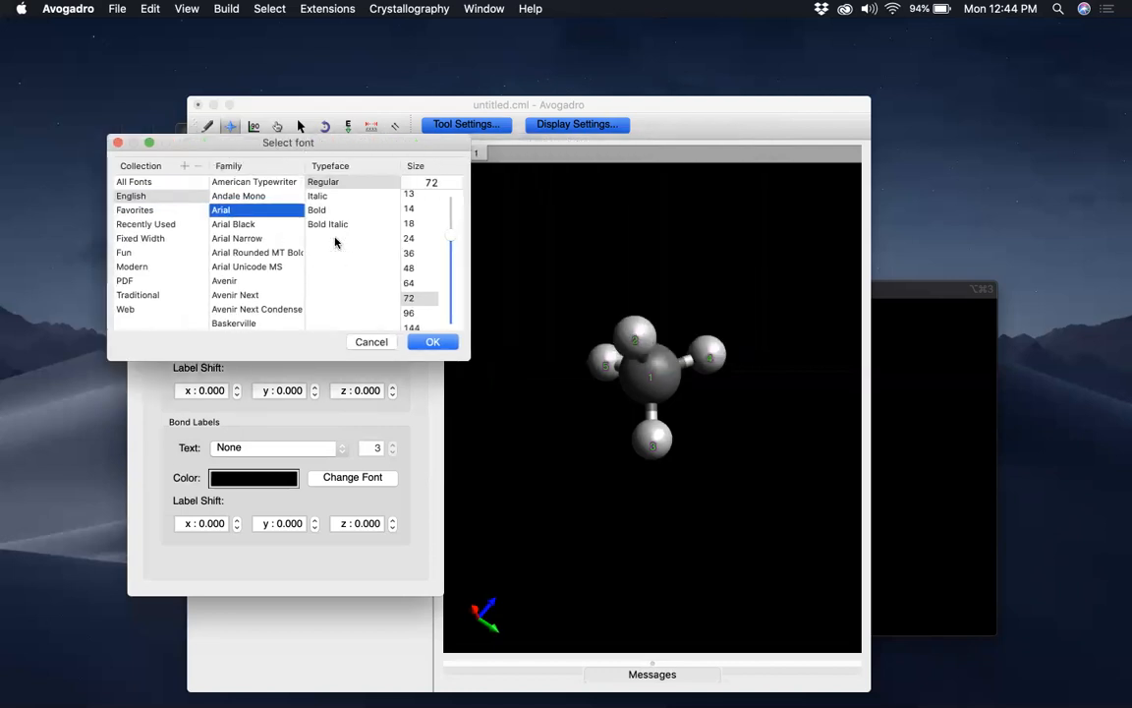
pyautogui.scroll(3, 411, 282)
pyautogui.click(409, 240)
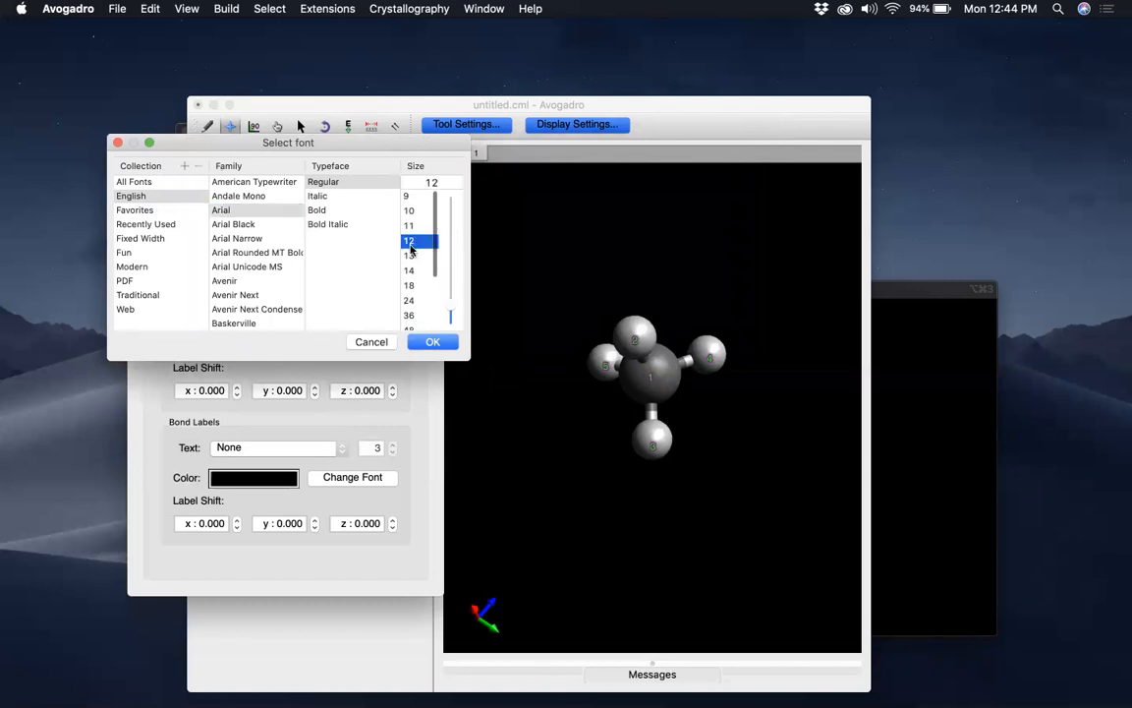
pyautogui.click(433, 341)
pyautogui.moveTo(597, 465); pyautogui.dragTo(488, 501)
# Step: Try Bond length as the bond label text and inspect the labels around the methane molecule
pyautogui.click(179, 263)
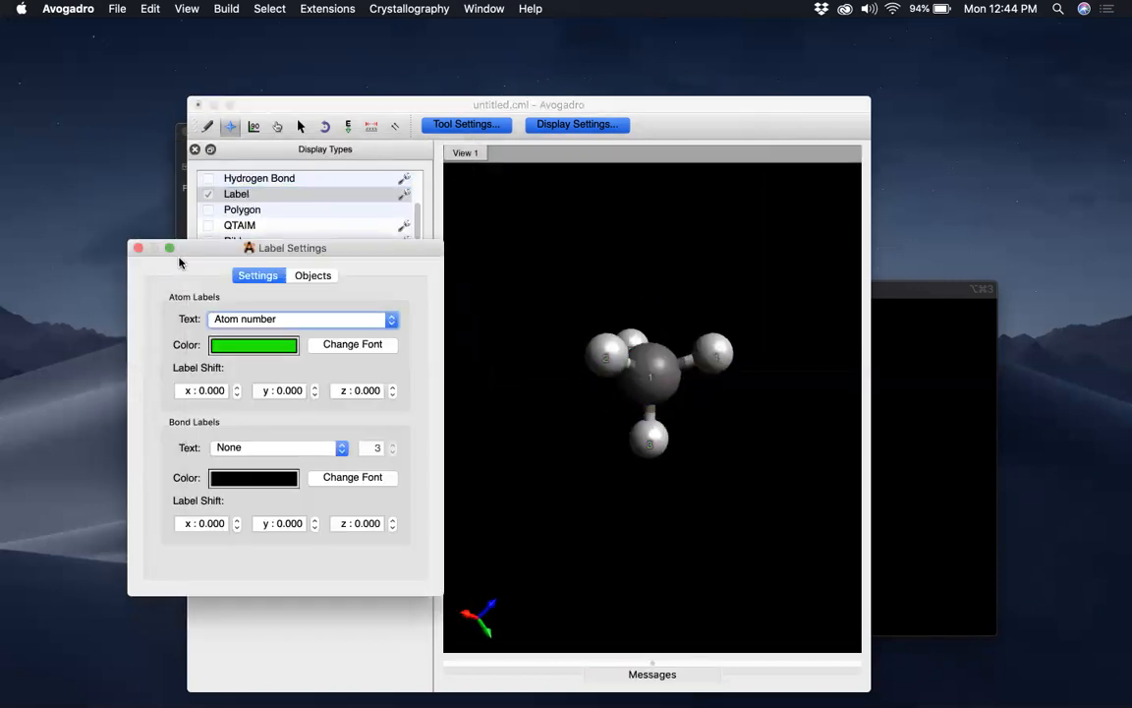
pyautogui.moveTo(216, 246); pyautogui.dragTo(268, 226)
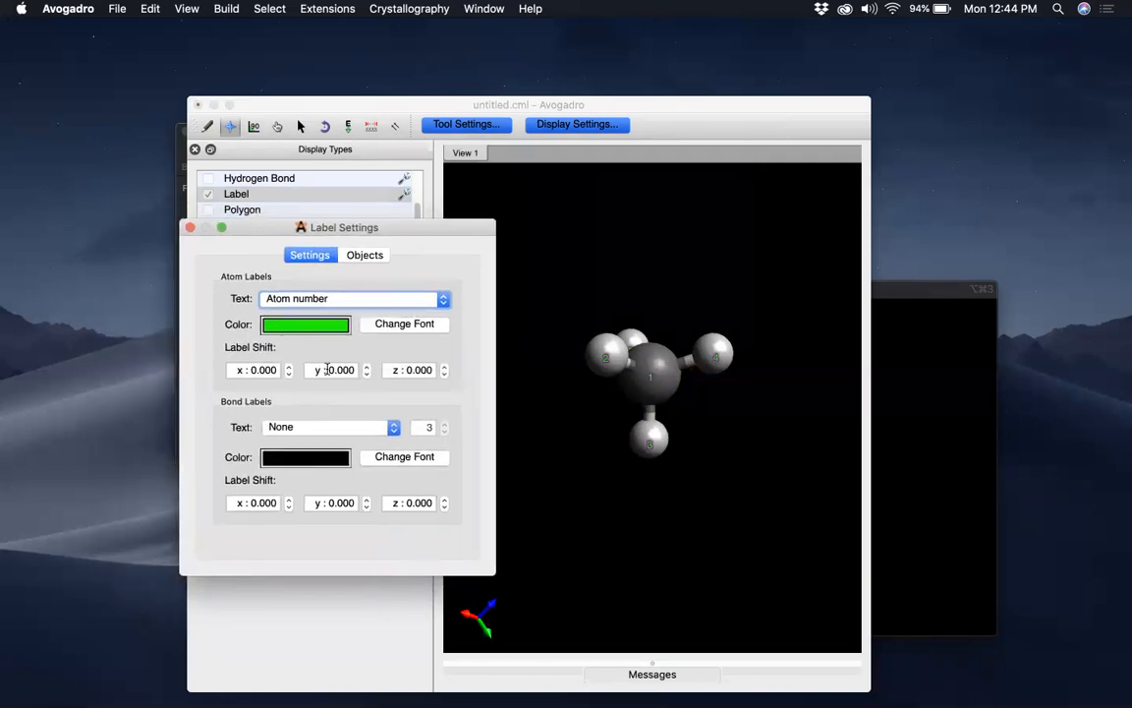
pyautogui.click(323, 430)
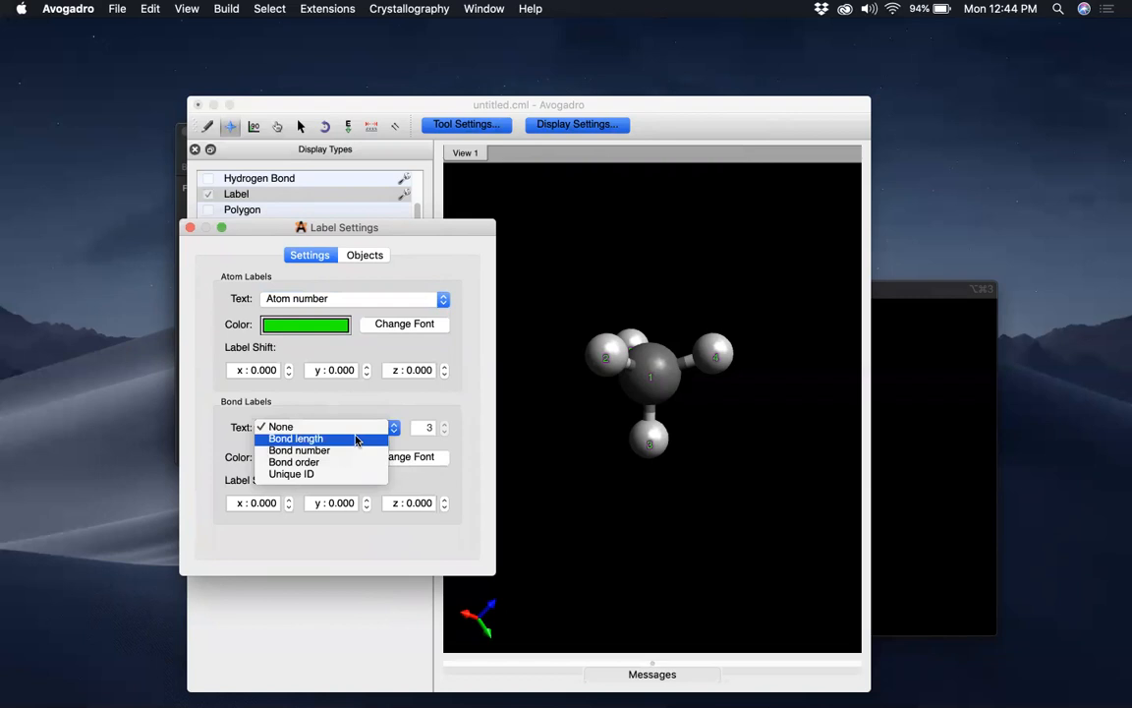
pyautogui.click(357, 440)
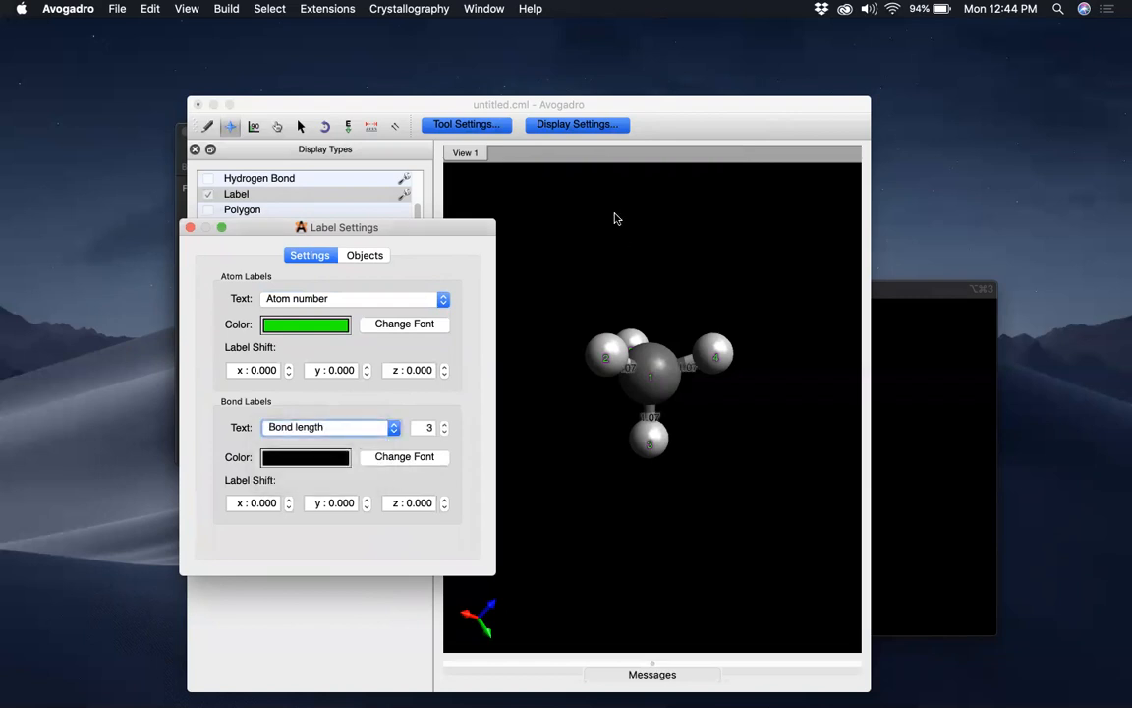
pyautogui.moveTo(669, 273); pyautogui.dragTo(584, 432)
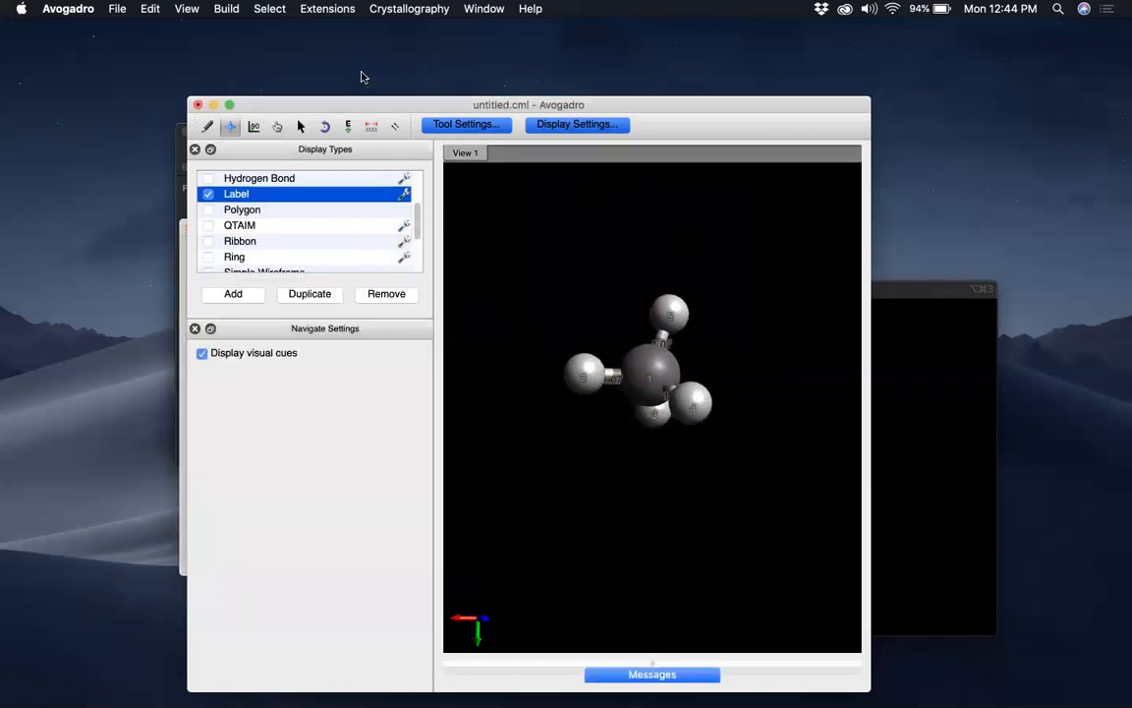
pyautogui.moveTo(373, 105); pyautogui.dragTo(466, 85)
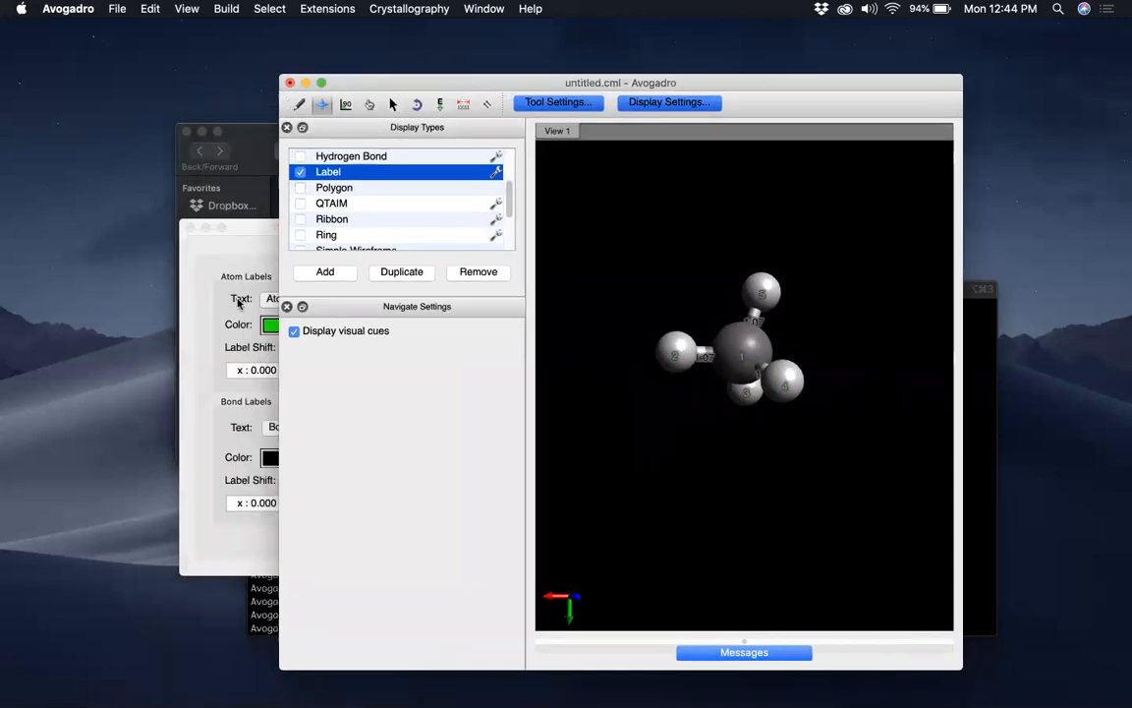
# Step: Try Bond number as the bond label text and rotate the molecule to read the labels
pyautogui.click(243, 230)
pyautogui.click(319, 427)
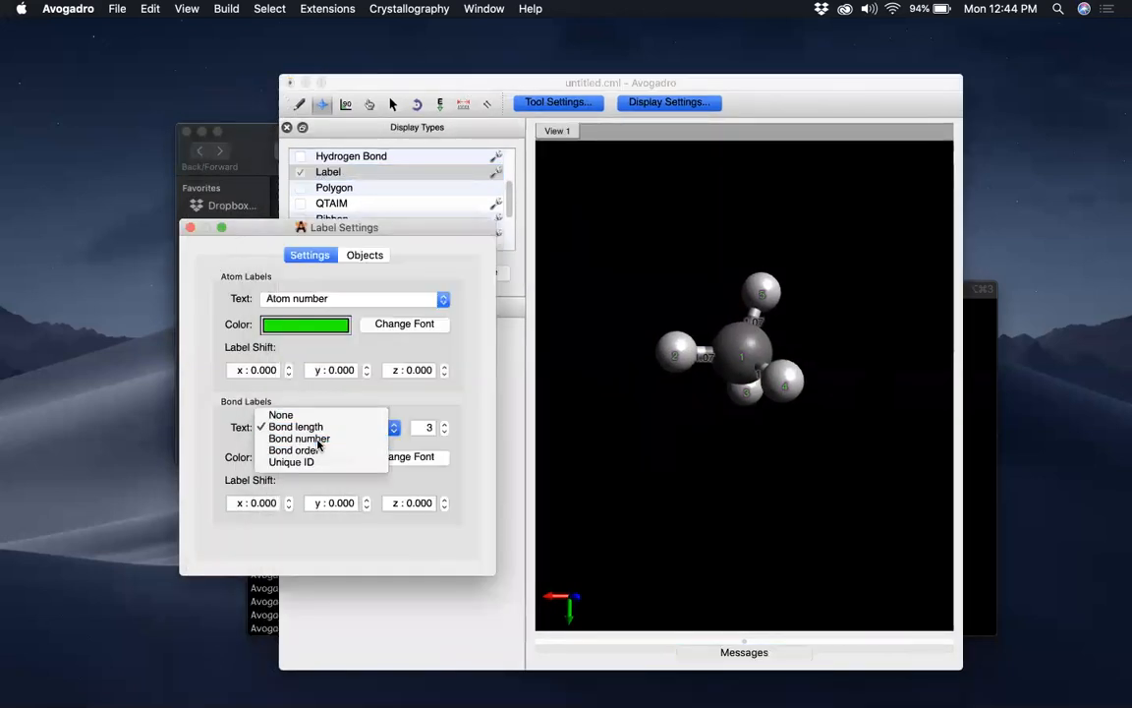
pyautogui.click(317, 439)
pyautogui.moveTo(728, 416); pyautogui.dragTo(731, 260)
pyautogui.moveTo(766, 332); pyautogui.dragTo(792, 506)
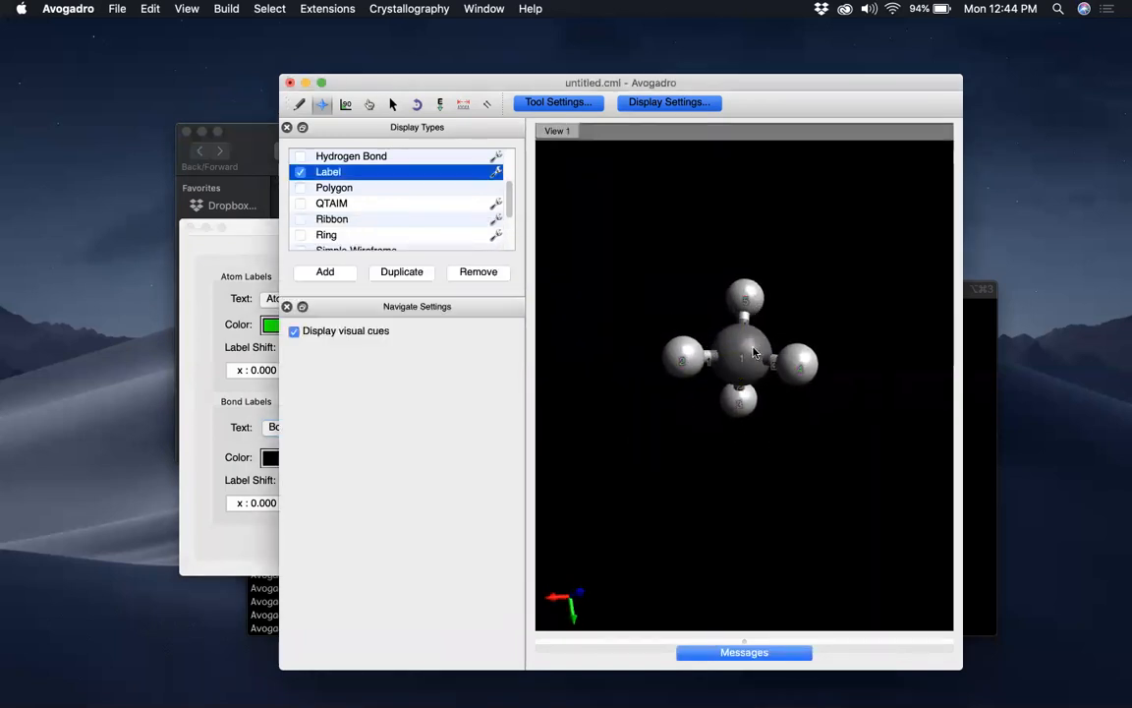
# Step: Try Bond order as the bond label text and view the labels from several angles
pyautogui.click(226, 227)
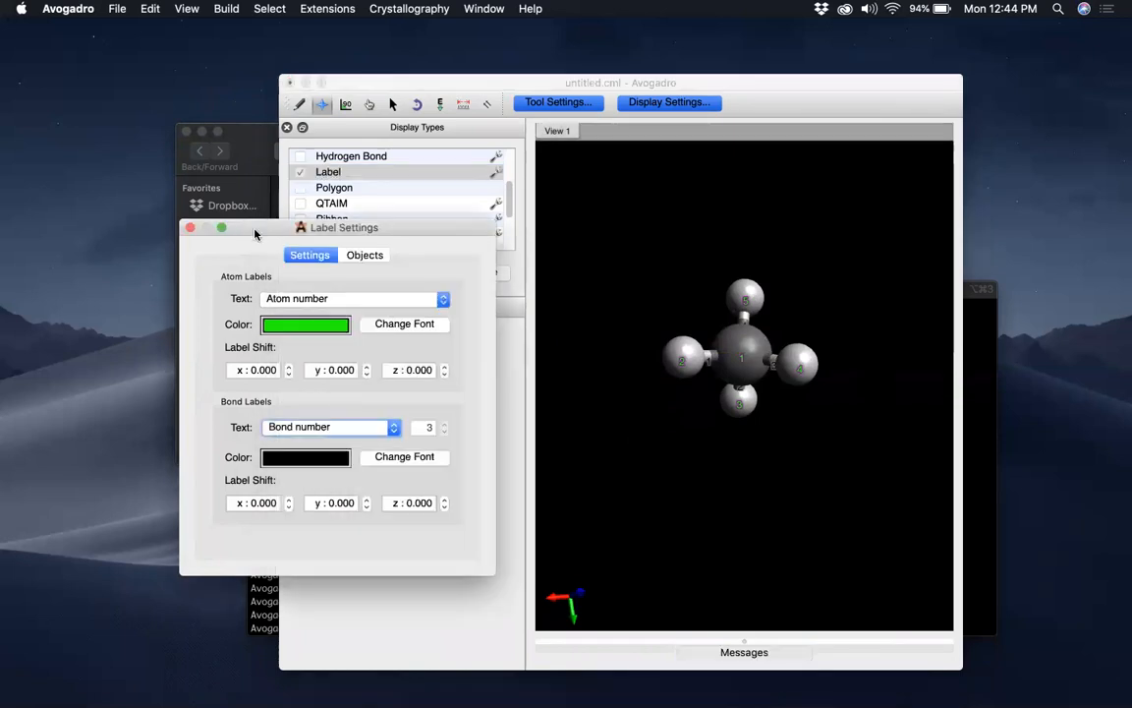
pyautogui.click(345, 428)
pyautogui.click(346, 439)
pyautogui.moveTo(608, 250); pyautogui.dragTo(607, 399)
pyautogui.moveTo(642, 457); pyautogui.dragTo(645, 217)
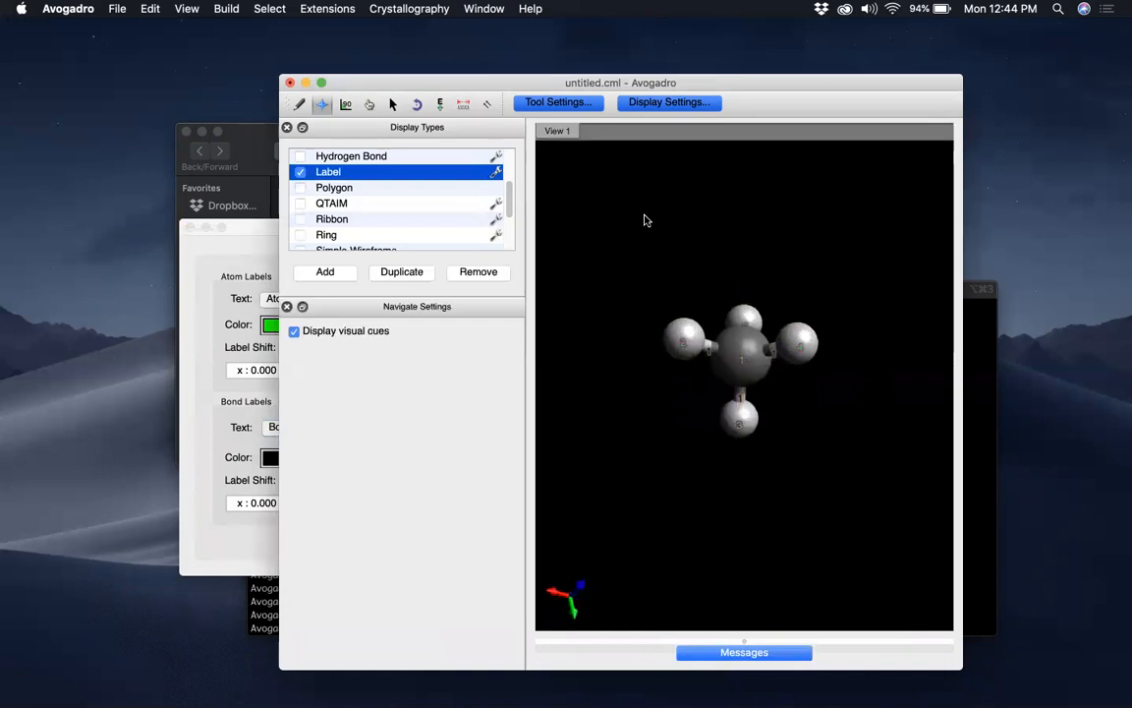
# Step: Try Unique ID as the bond label text, and set the bond label text back to None
pyautogui.click(232, 261)
pyautogui.click(327, 430)
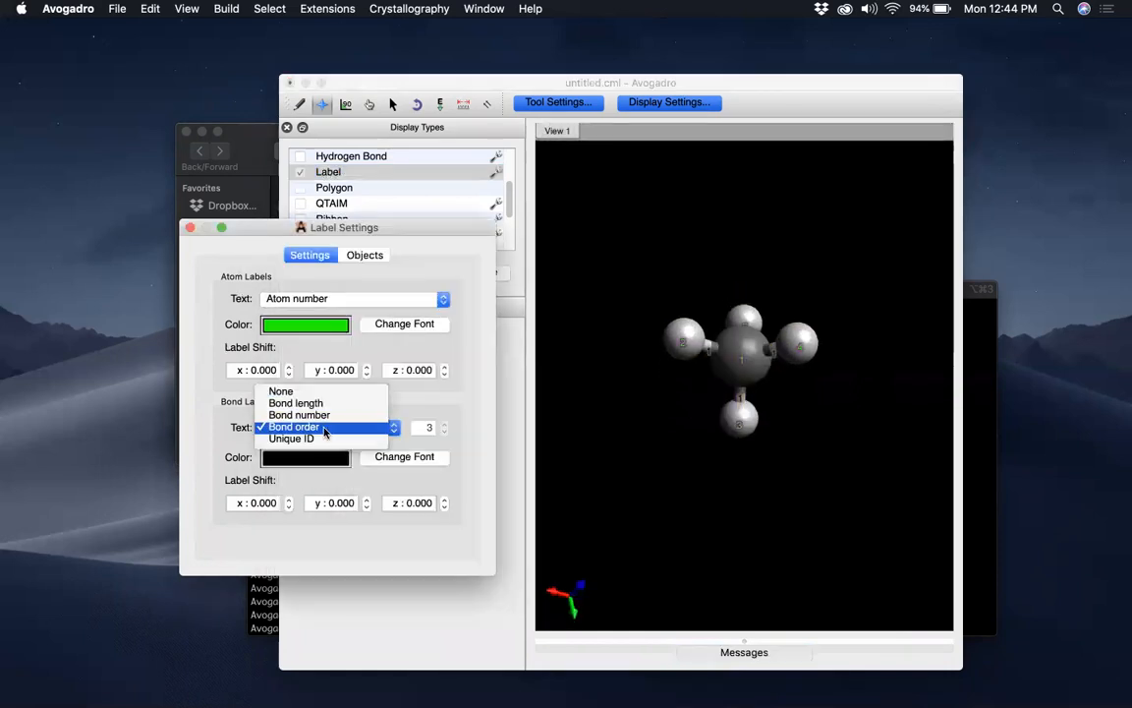
pyautogui.click(319, 438)
pyautogui.moveTo(638, 202); pyautogui.dragTo(656, 347)
pyautogui.click(256, 264)
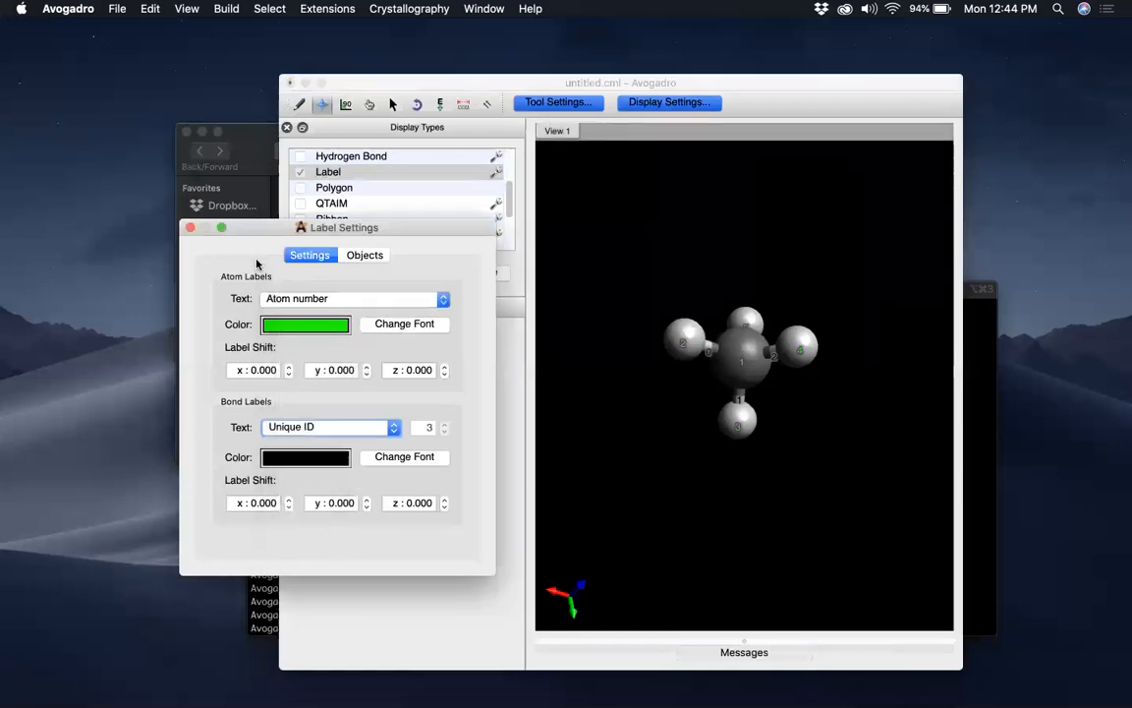
pyautogui.click(291, 425)
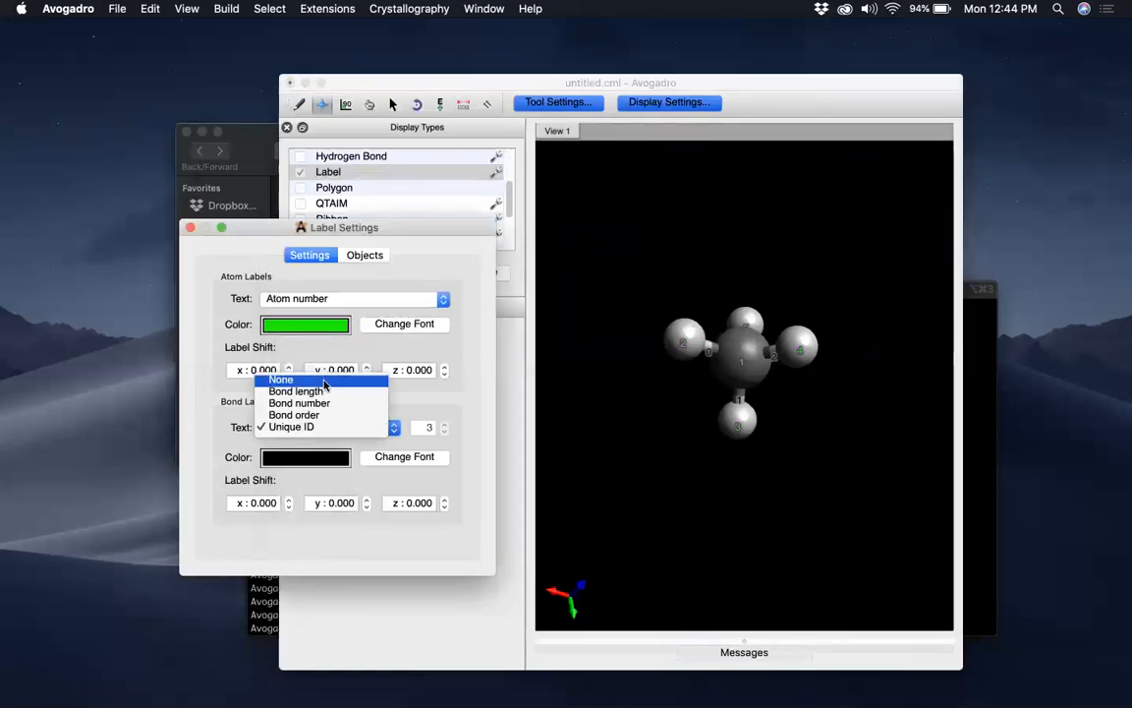
pyautogui.click(324, 382)
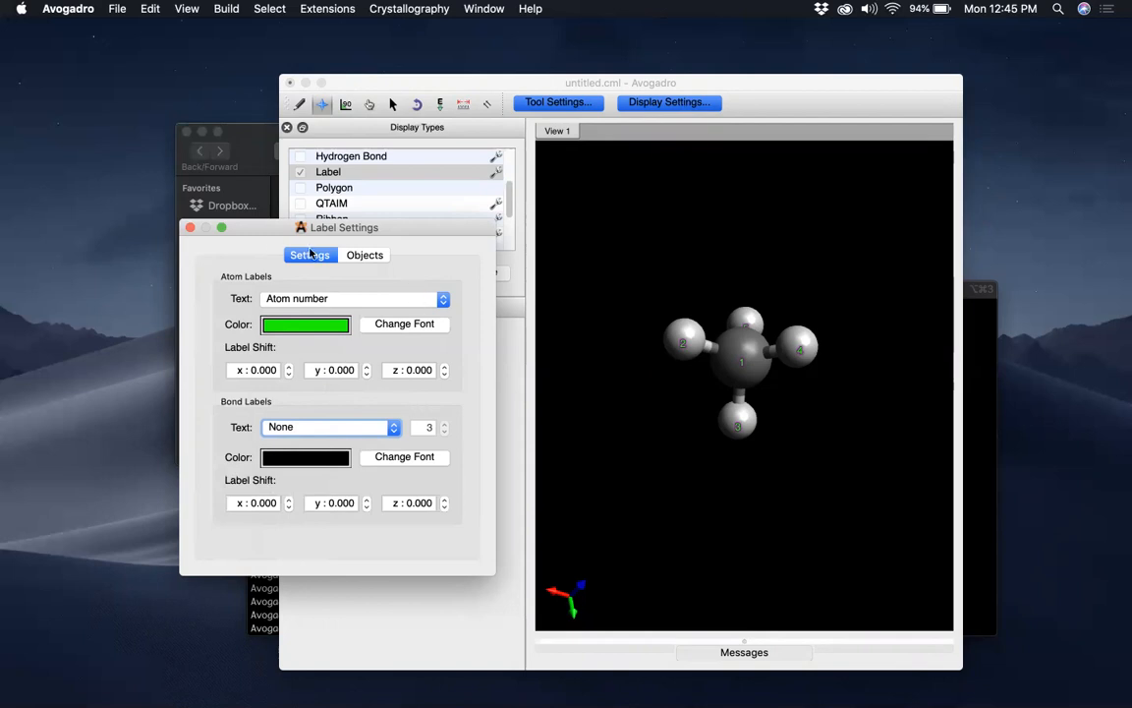
# Step: Examine the atoms and bonds listed as objects in the label settings against the molecule, and close the settings
pyautogui.click(368, 257)
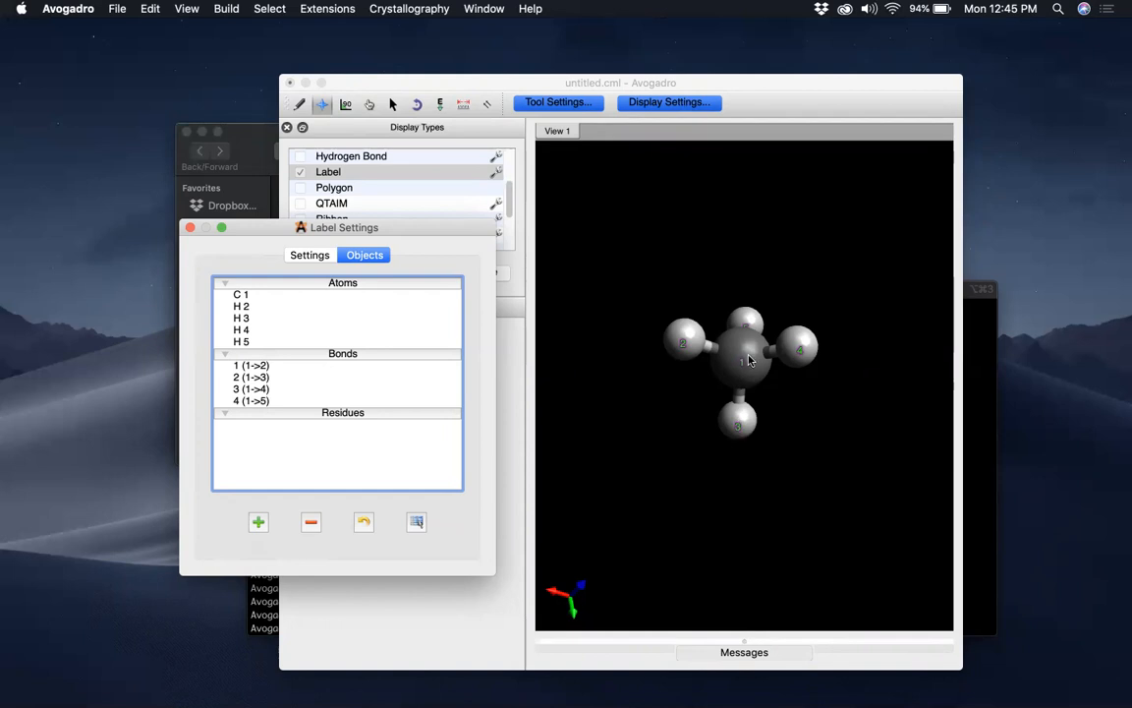
pyautogui.moveTo(803, 346); pyautogui.dragTo(695, 274)
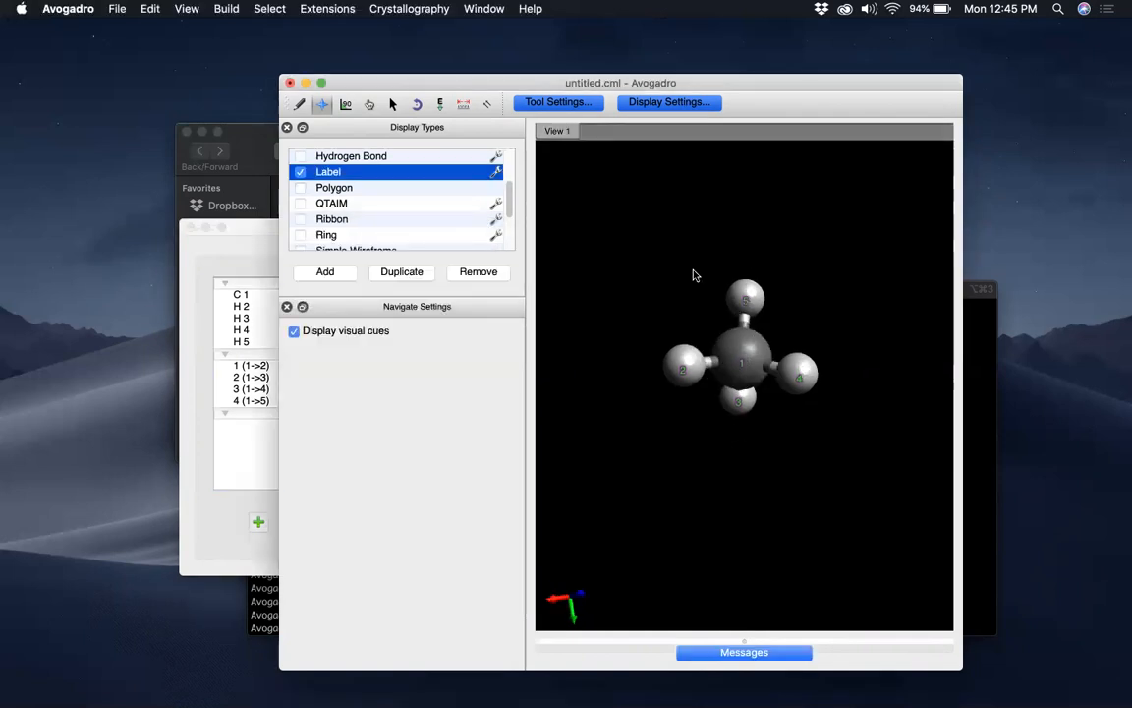
pyautogui.click(262, 240)
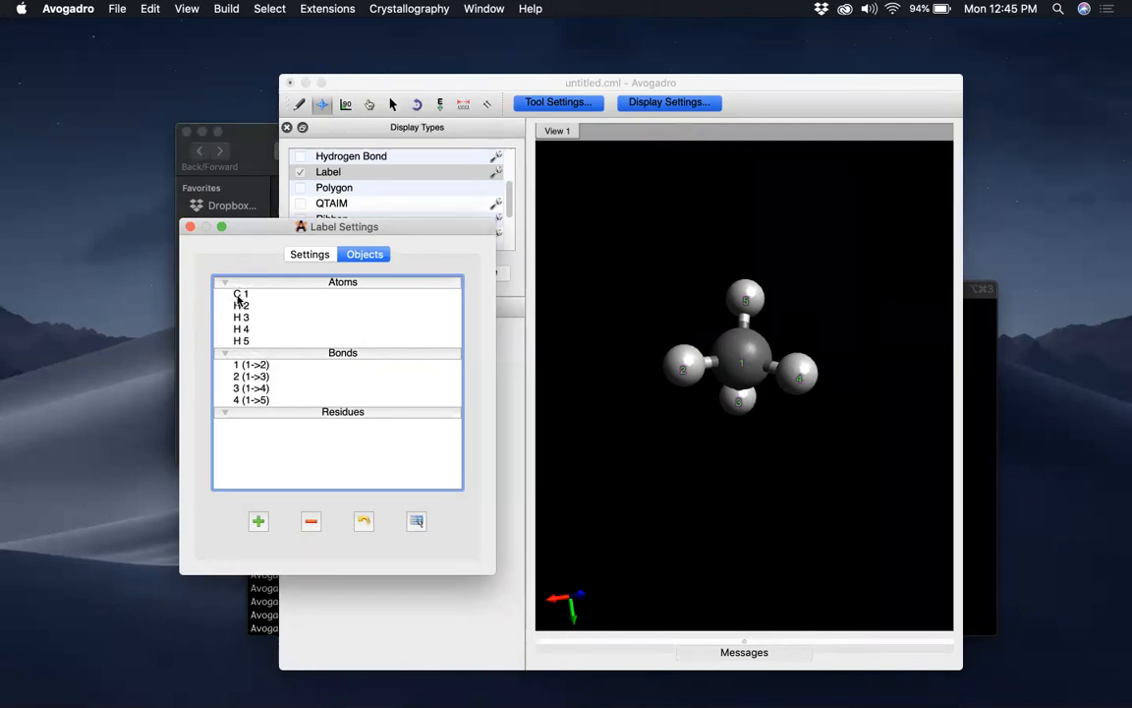
pyautogui.click(313, 254)
pyautogui.click(190, 227)
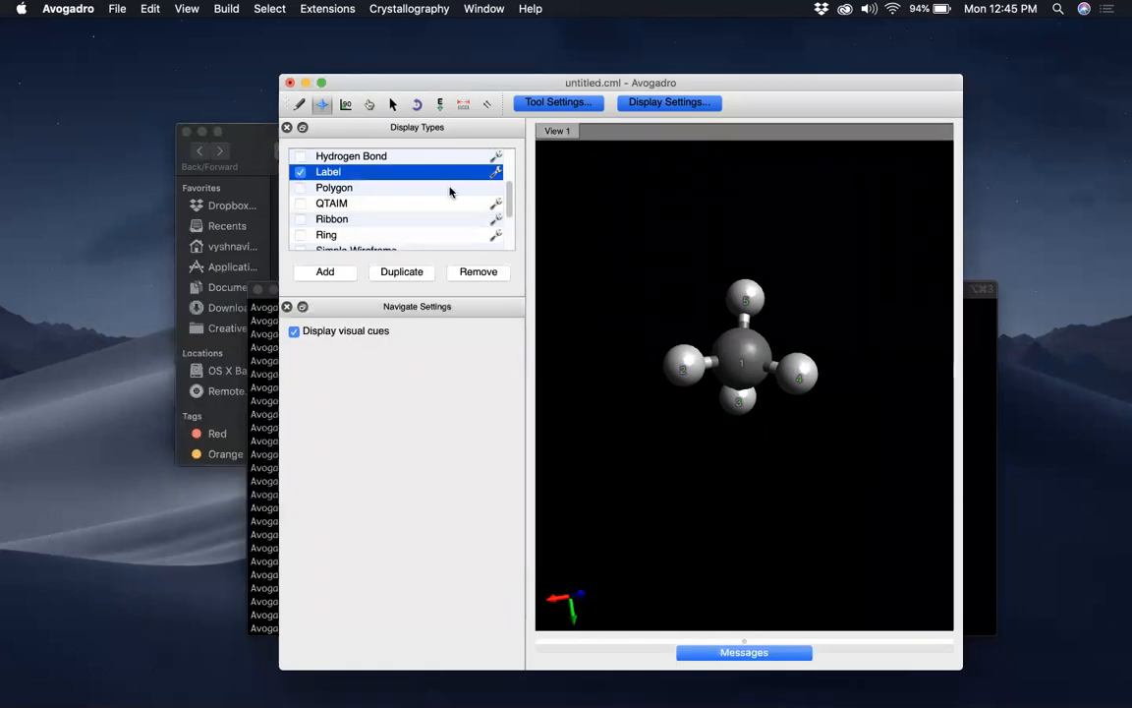
# Step: Open the settings of the Ball and Stick display type and move the dialog clear of the molecule
pyautogui.scroll(3, 450, 190)
pyautogui.click(497, 172)
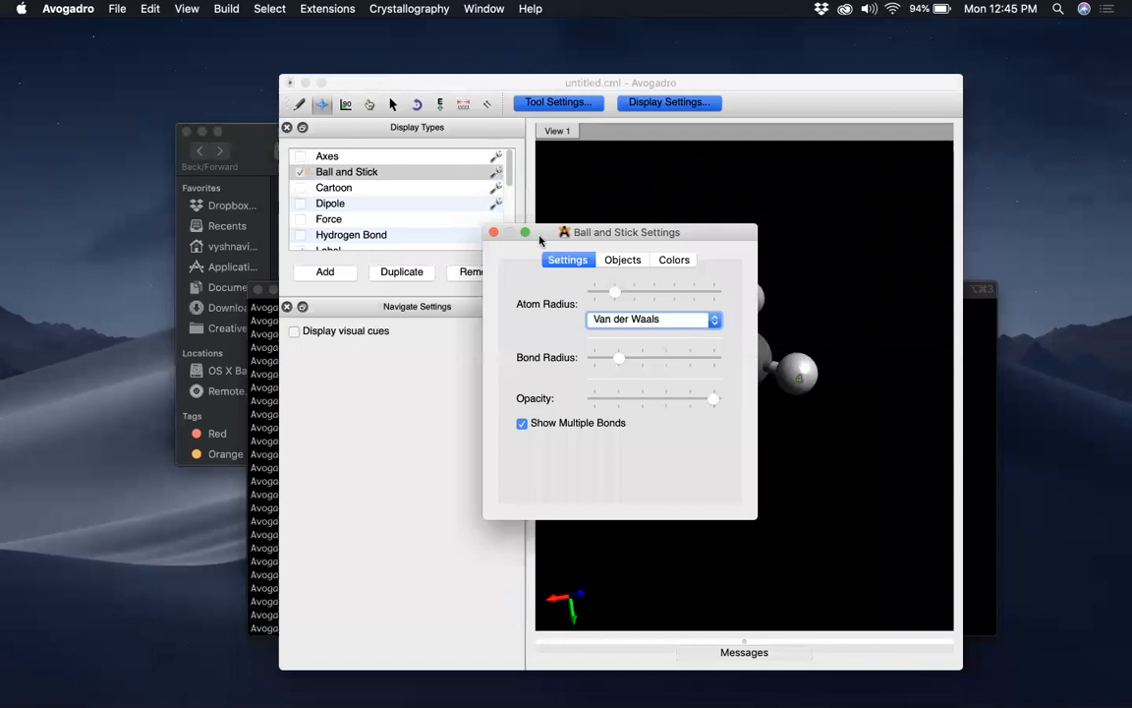
pyautogui.moveTo(540, 232); pyautogui.dragTo(282, 293)
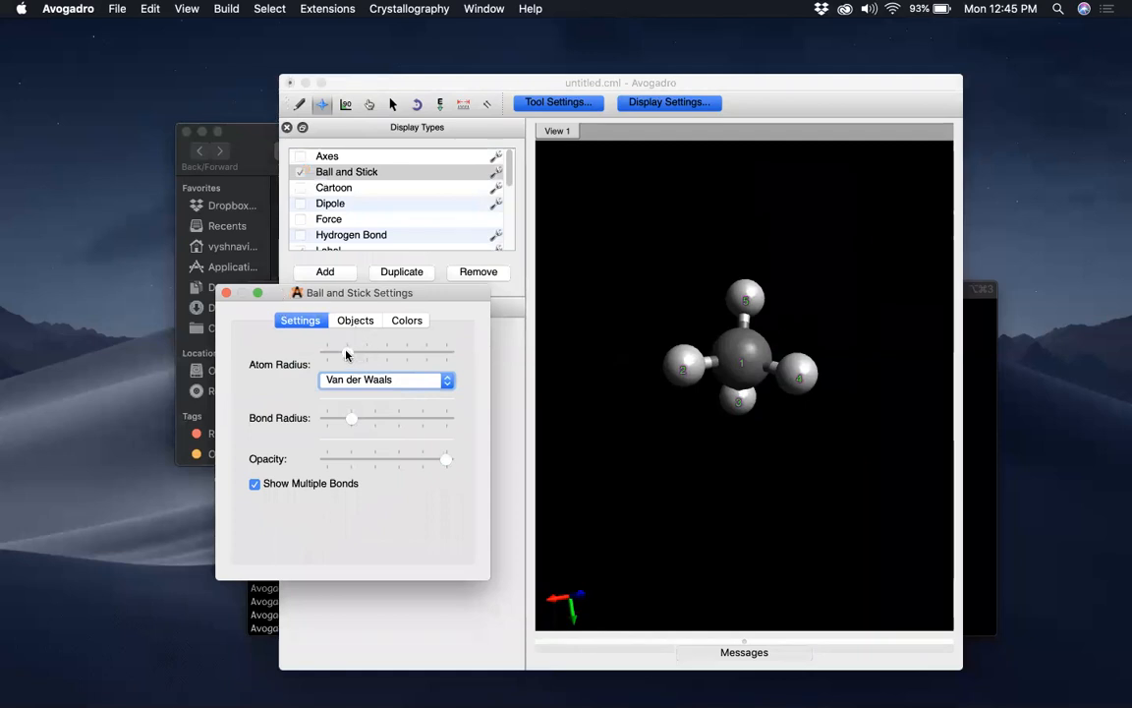
# Step: Try a smaller atom radius for the Ball and Stick display, and restore the radius
pyautogui.click(349, 384)
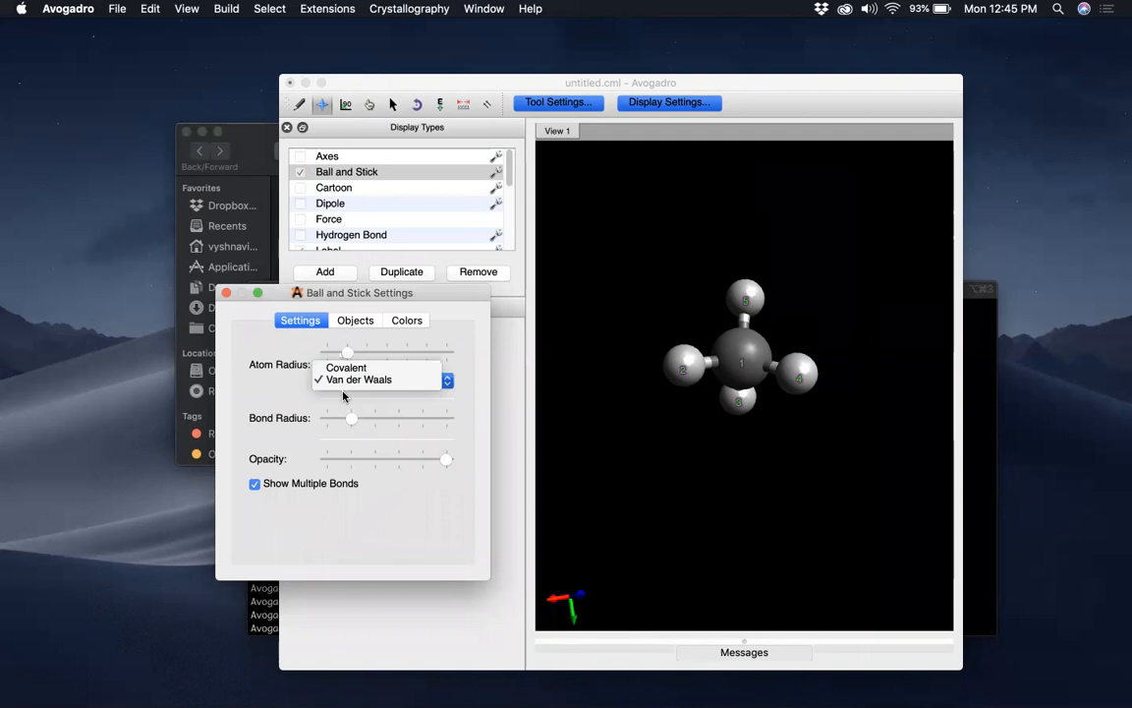
pyautogui.click(281, 398)
pyautogui.moveTo(349, 353); pyautogui.dragTo(253, 368)
pyautogui.moveTo(327, 353)
pyautogui.mouseDown()
pyautogui.moveTo(359, 353)
pyautogui.moveTo(347, 355)
pyautogui.mouseUp()
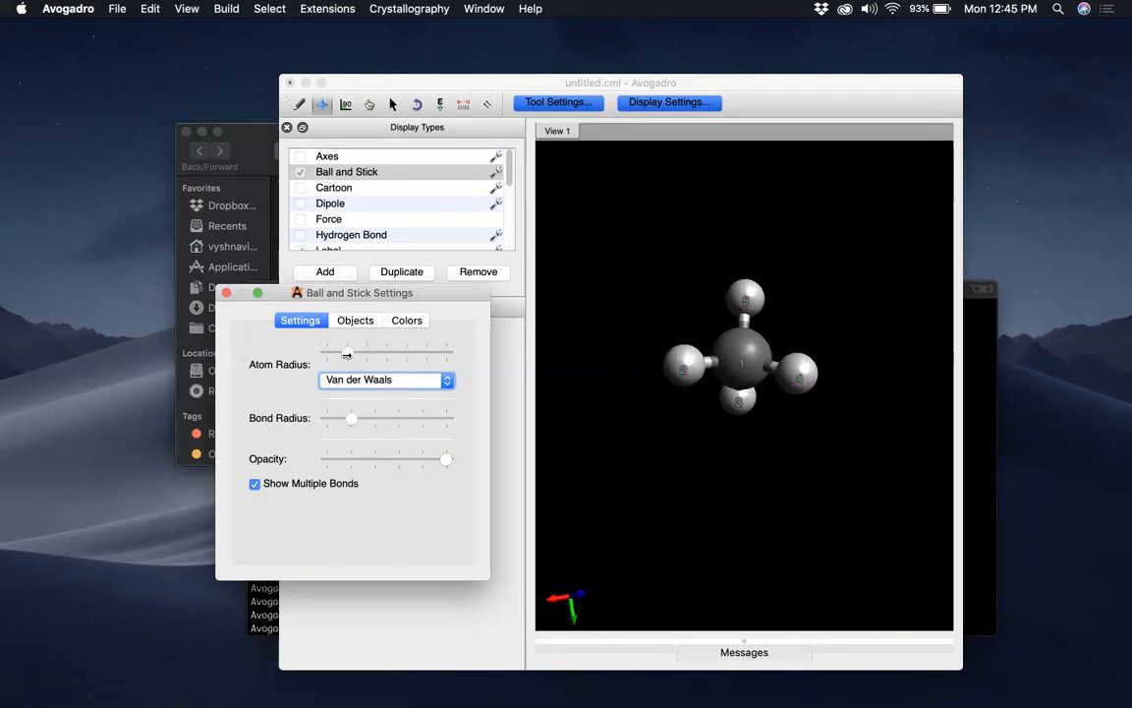
# Step: Try Covalent as the atom radius type, and switch it back to Van der Waals
pyautogui.click(354, 382)
pyautogui.click(354, 360)
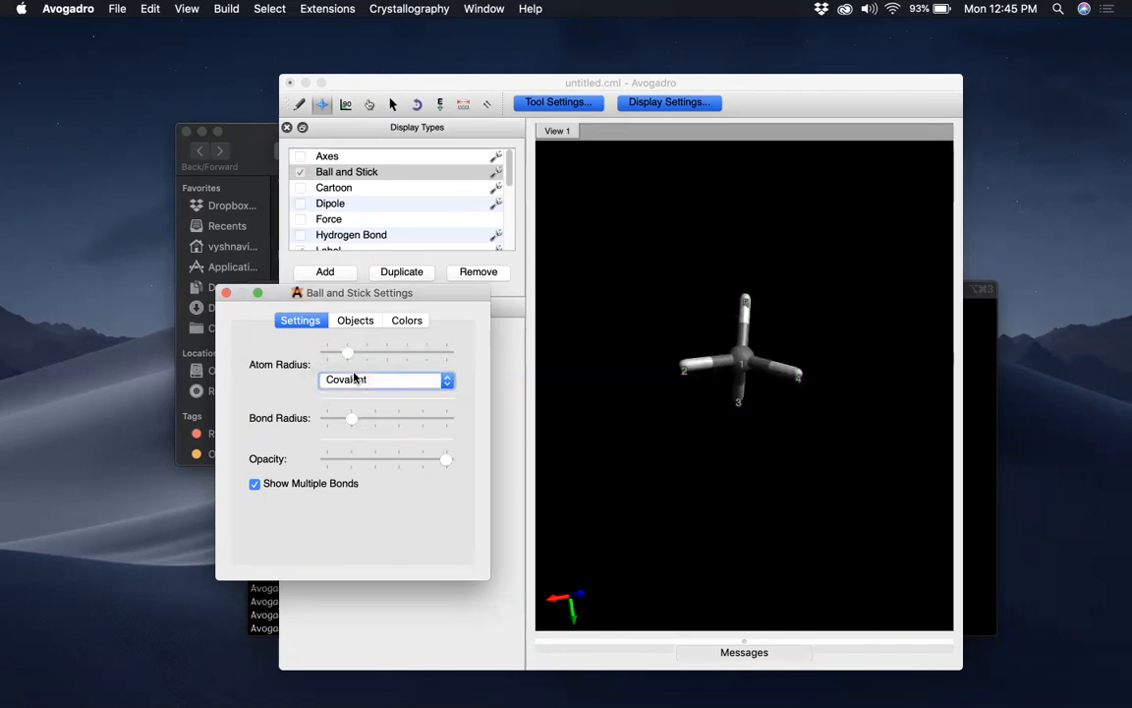
pyautogui.click(354, 380)
pyautogui.click(354, 392)
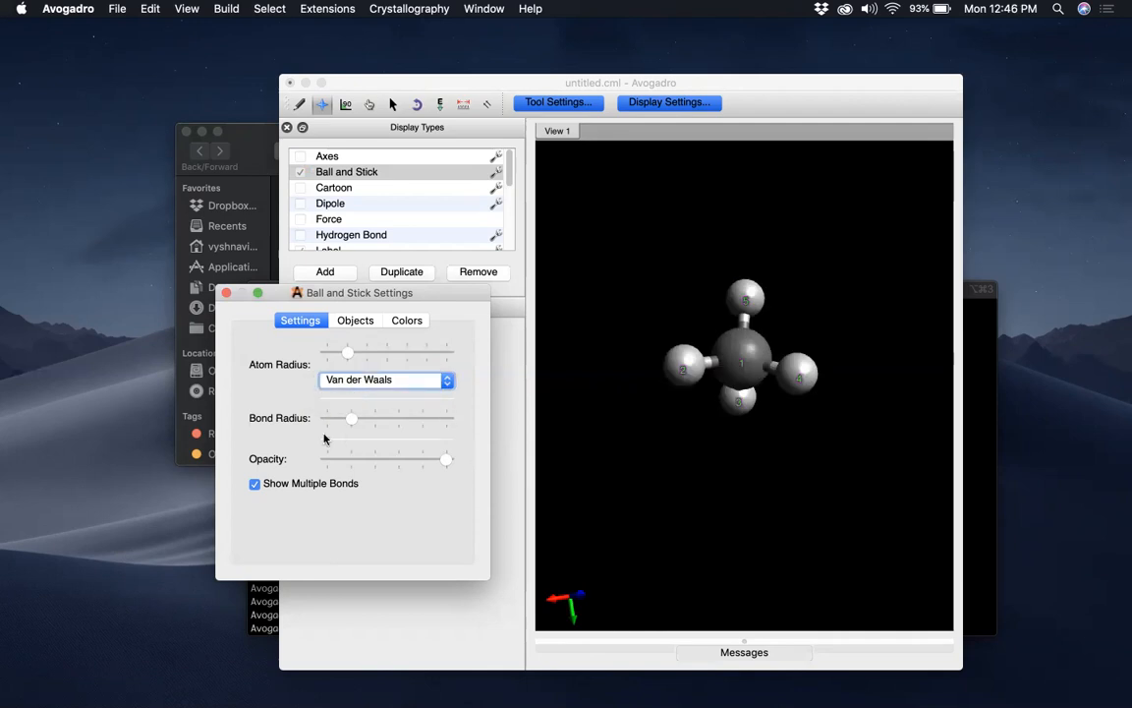
# Step: Try out the bond radius and opacity adjustments, and view the objects list of the Ball and Stick display
pyautogui.moveTo(349, 421)
pyautogui.mouseDown()
pyautogui.moveTo(385, 421)
pyautogui.moveTo(349, 424)
pyautogui.mouseUp()
pyautogui.moveTo(461, 460); pyautogui.dragTo(513, 469)
pyautogui.click(352, 321)
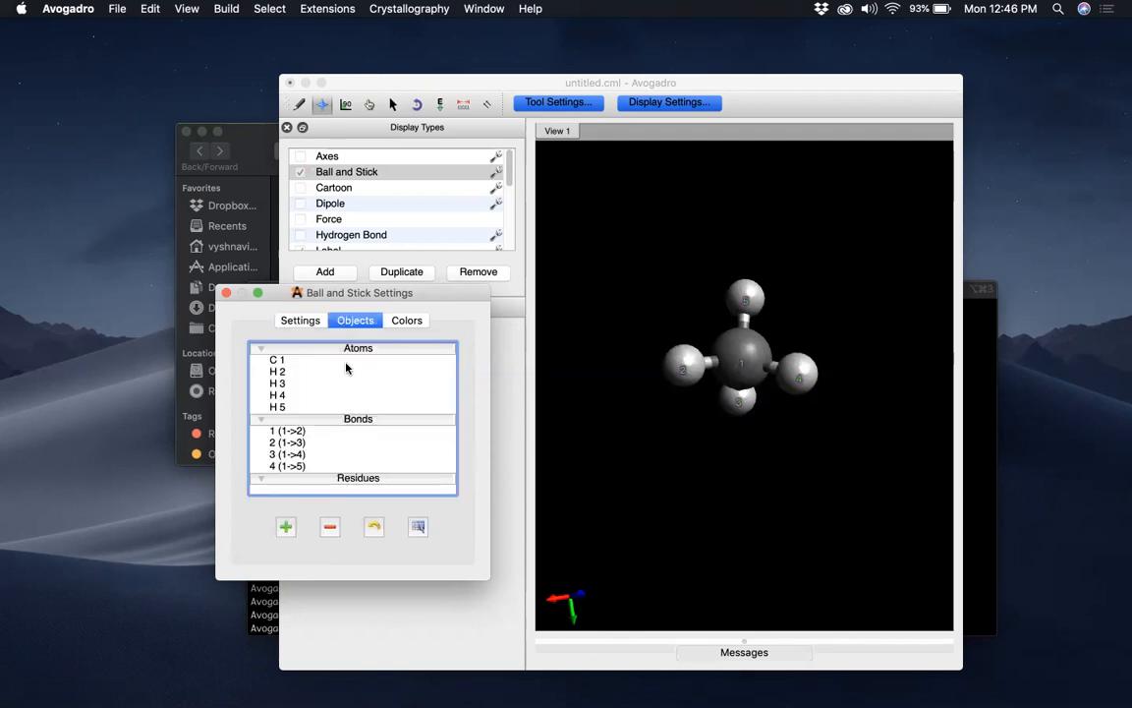
# Step: Try coloring the Ball and Stick molecule by distance, and by index
pyautogui.click(406, 320)
pyautogui.click(398, 351)
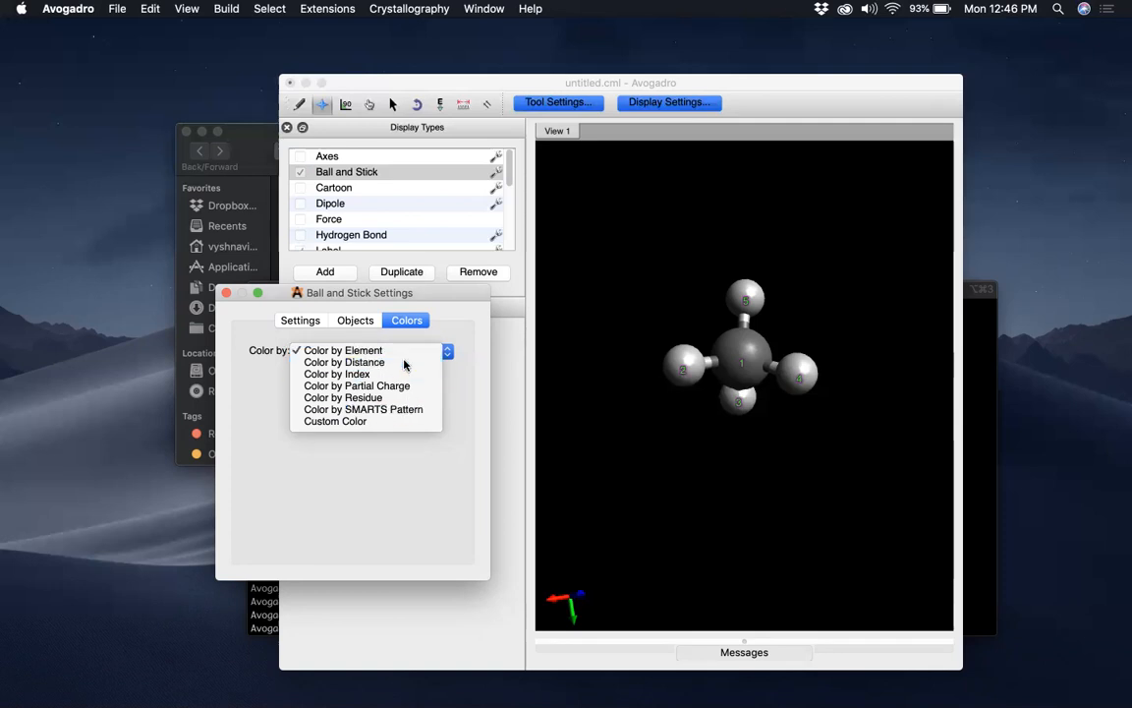
pyautogui.click(404, 362)
pyautogui.click(420, 352)
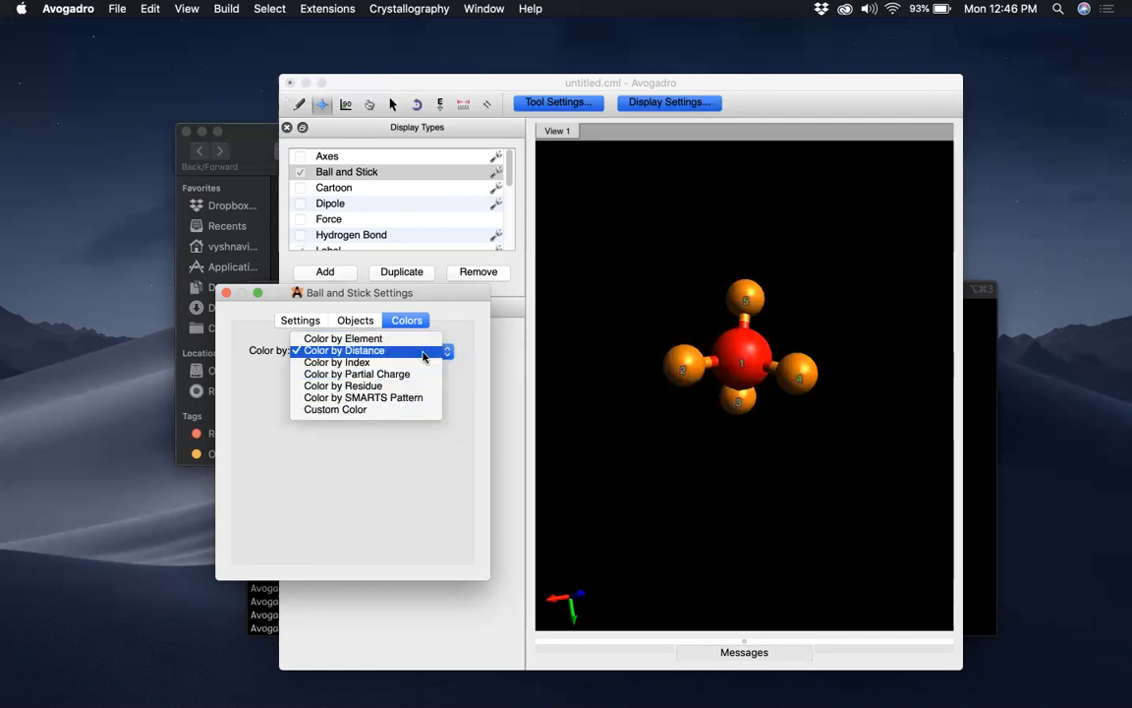
pyautogui.click(418, 362)
# Step: Try coloring the Ball and Stick molecule by partial charge, and by residue
pyautogui.click(418, 351)
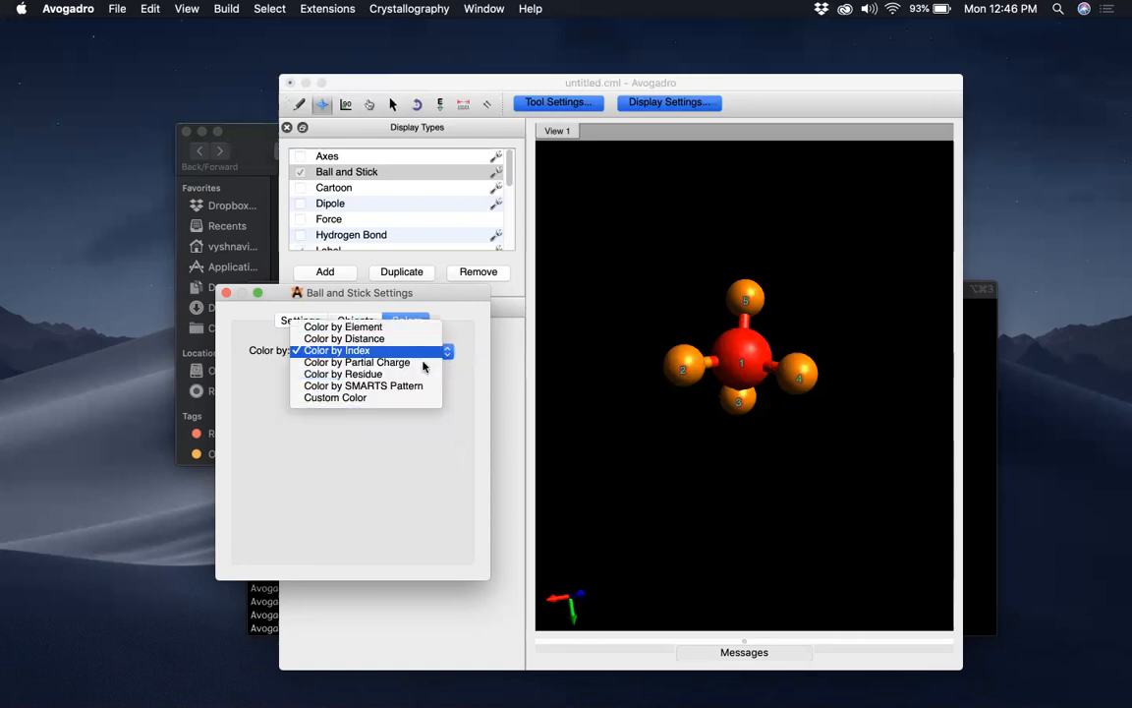
pyautogui.click(424, 363)
pyautogui.click(424, 352)
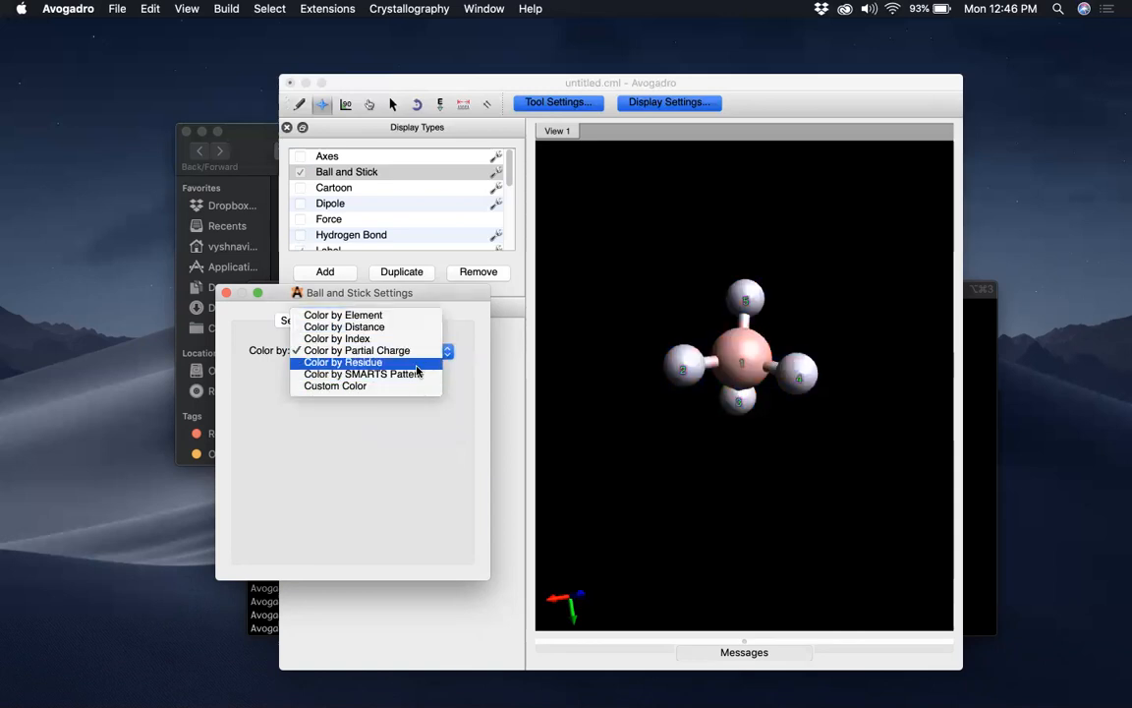
pyautogui.click(425, 361)
# Step: View the available residue color schemes for the Ball and Stick display without changing the scheme
pyautogui.click(424, 351)
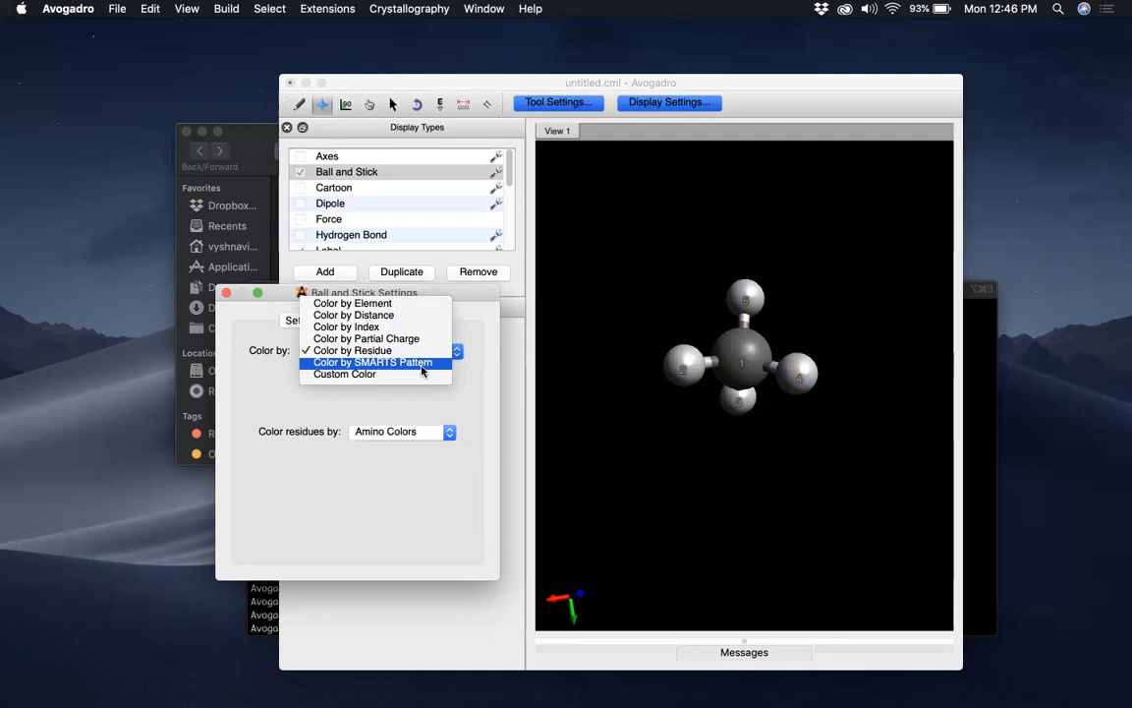
pyautogui.click(430, 391)
pyautogui.click(398, 431)
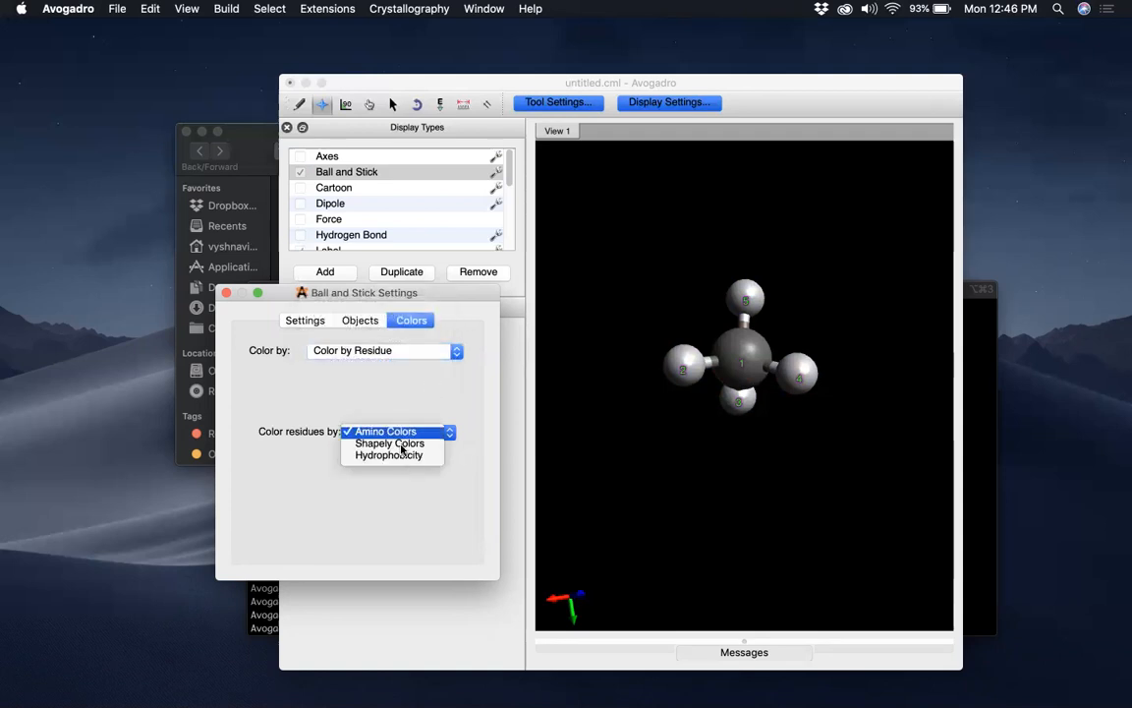
pyautogui.click(419, 393)
# Step: Try coloring the Ball and Stick molecule by SMARTS pattern, and with a custom color
pyautogui.click(429, 352)
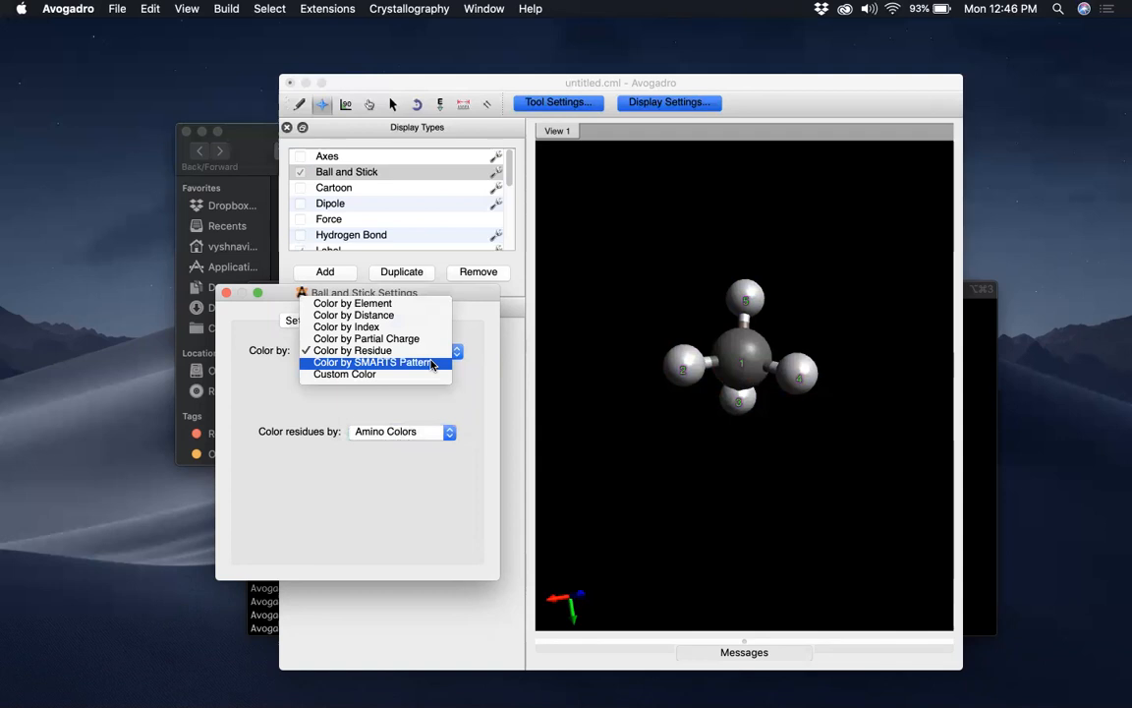
pyautogui.click(432, 363)
pyautogui.click(429, 351)
pyautogui.click(428, 363)
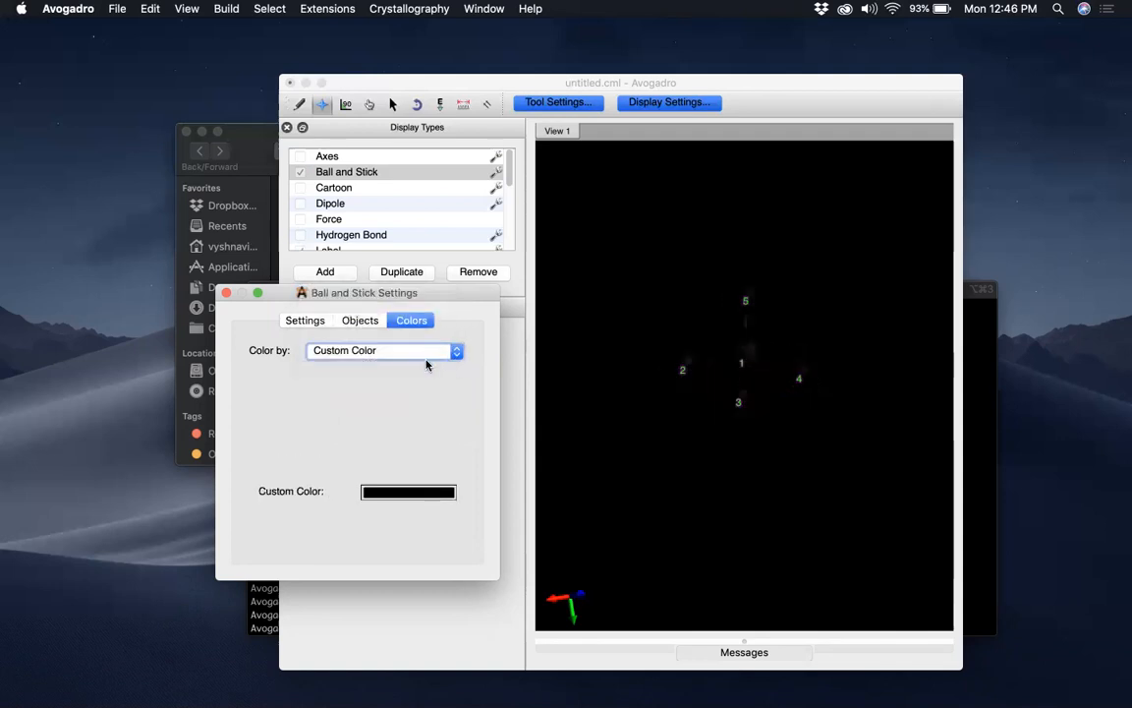
# Step: Set the Ball and Stick coloring back to Color by Element and close its settings
pyautogui.click(427, 356)
pyautogui.click(412, 283)
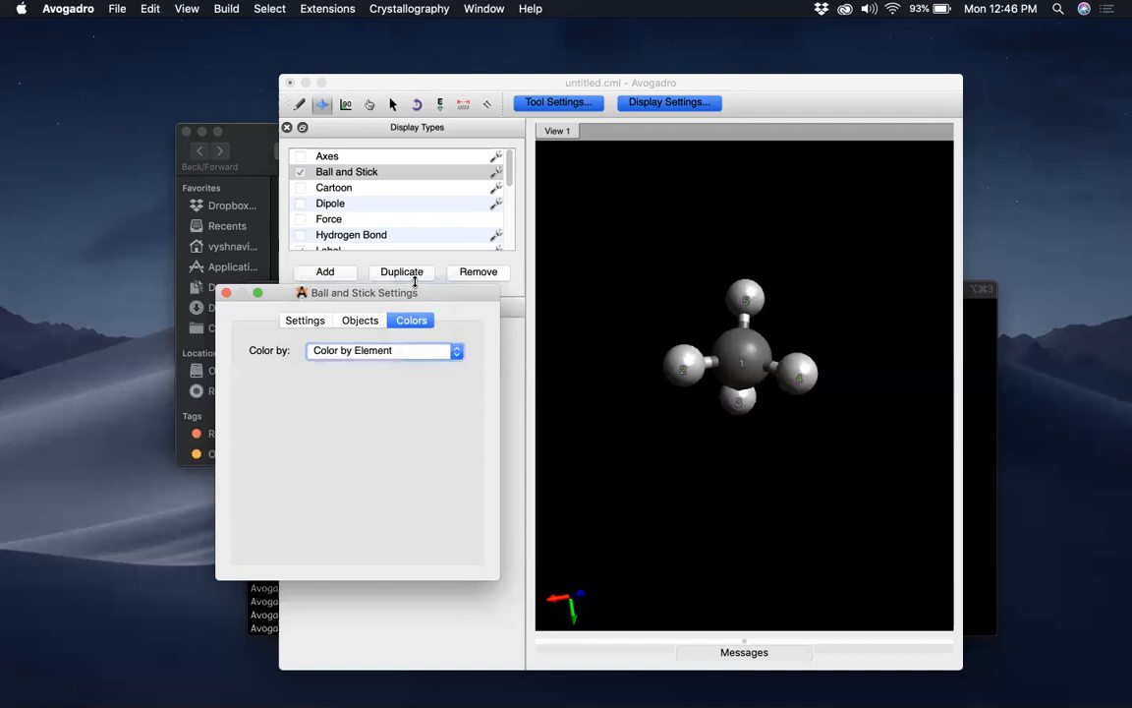
pyautogui.click(226, 292)
# Step: Try the Polygon and Ribbon display types on the methane molecule, and turn them off
pyautogui.scroll(-3, 440, 220)
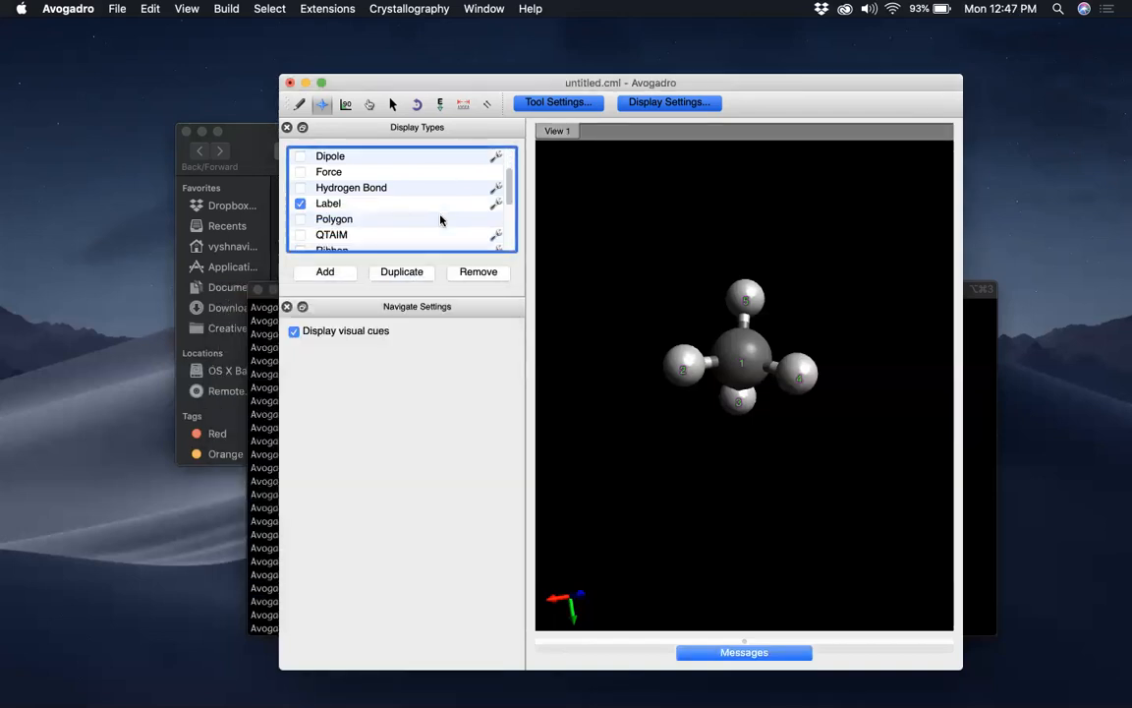
pyautogui.scroll(-1, 432, 216)
pyautogui.click(299, 172)
pyautogui.click(299, 204)
pyautogui.click(300, 203)
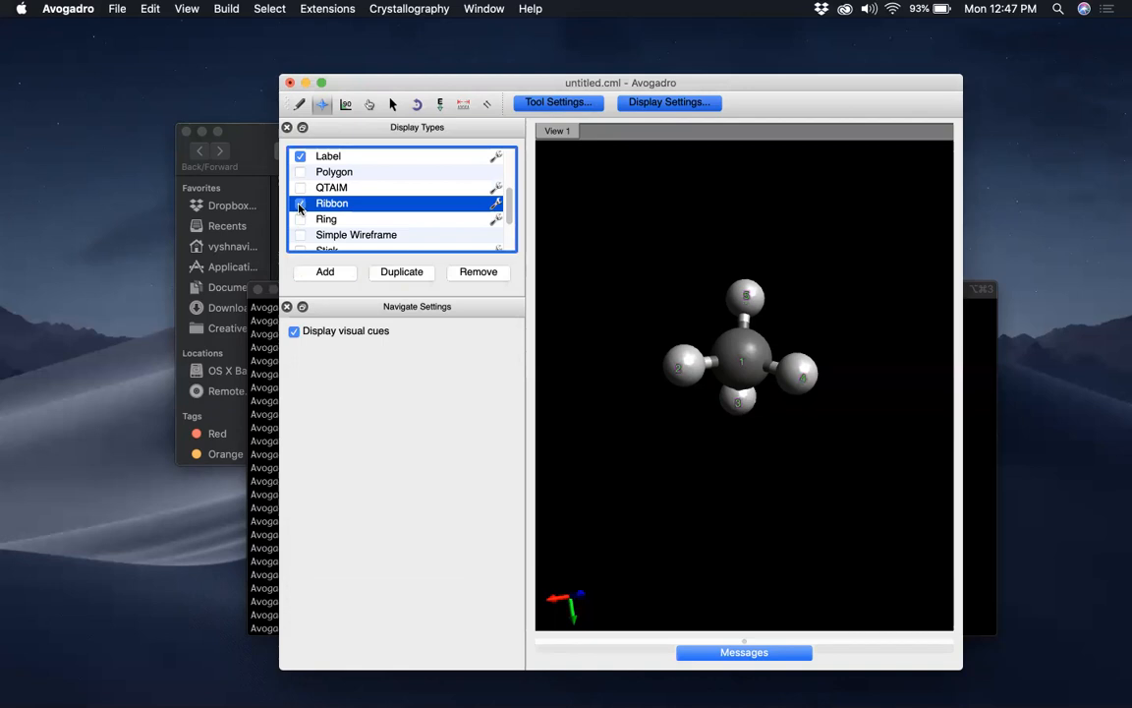
pyautogui.click(300, 204)
# Step: Try the Stick display with and without Ball and Stick, and go back to Ball and Stick only
pyautogui.scroll(-3, 313, 219)
pyautogui.click(300, 188)
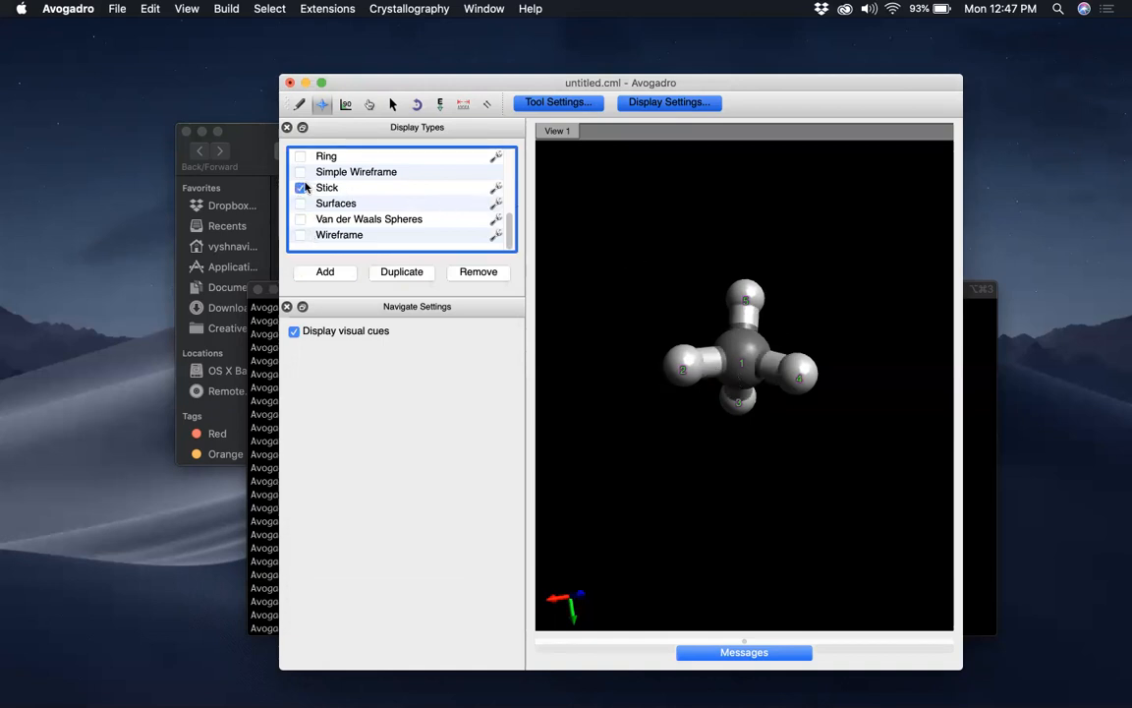
pyautogui.scroll(5, 301, 187)
pyautogui.click(300, 172)
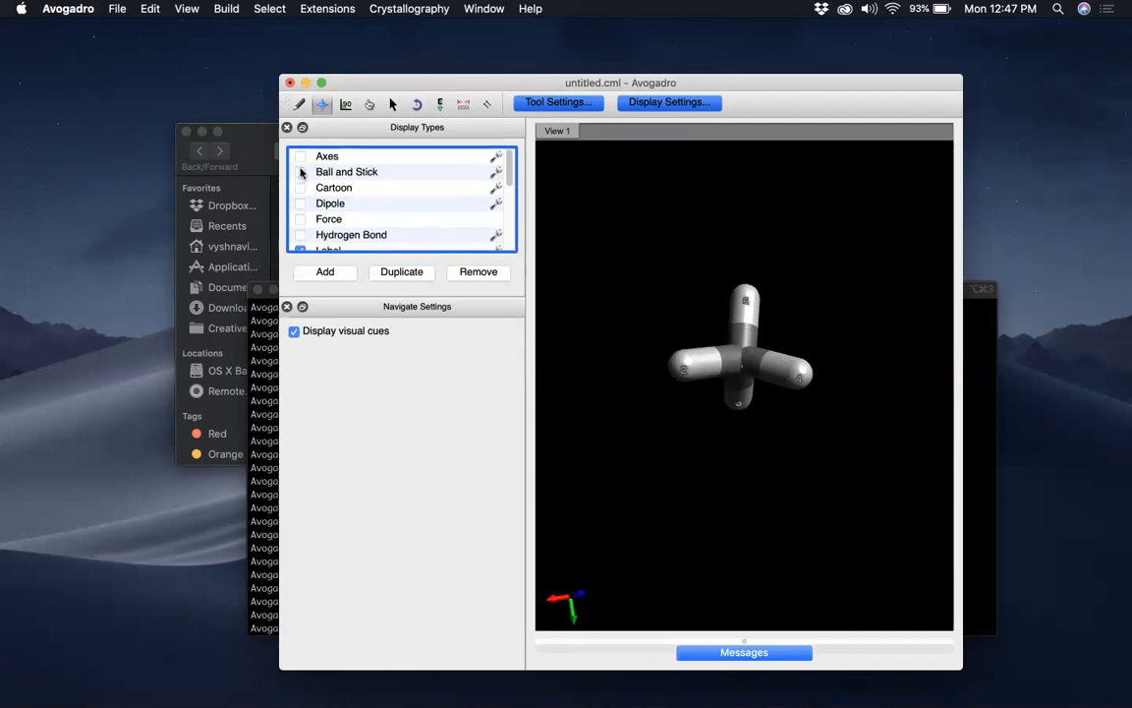
pyautogui.click(300, 172)
pyautogui.scroll(-5, 305, 212)
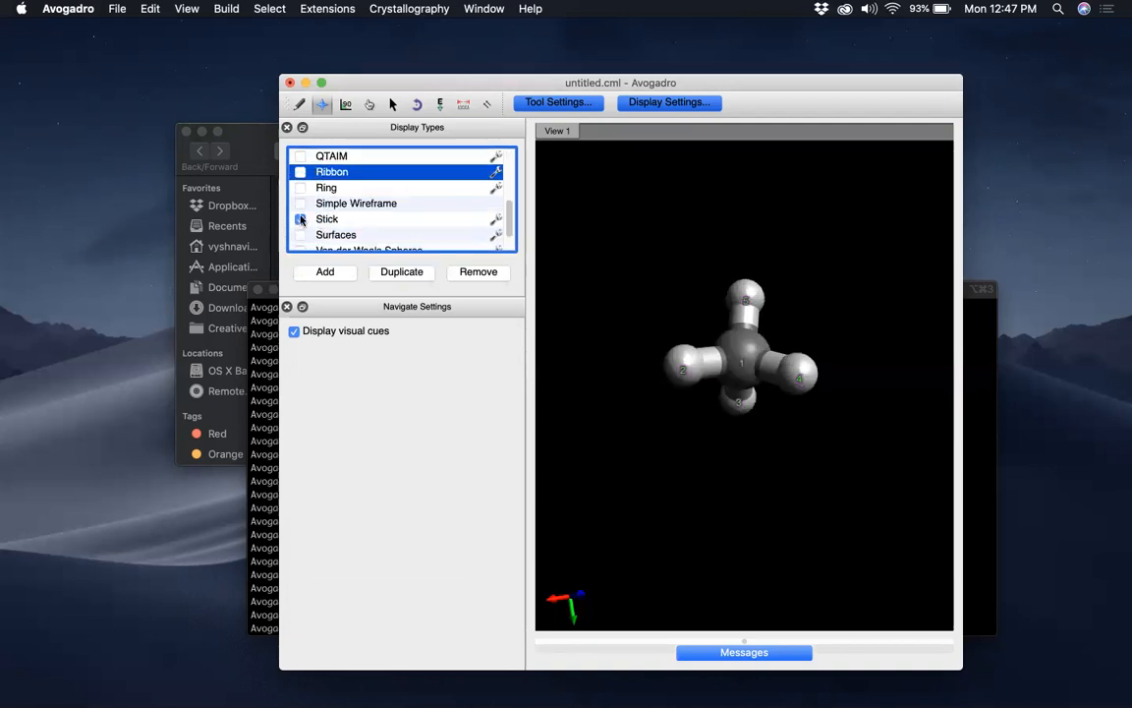
pyautogui.click(301, 220)
# Step: Try the Surfaces, Van der Waals Spheres and Wireframe display types, and turn them off
pyautogui.scroll(-1, 300, 208)
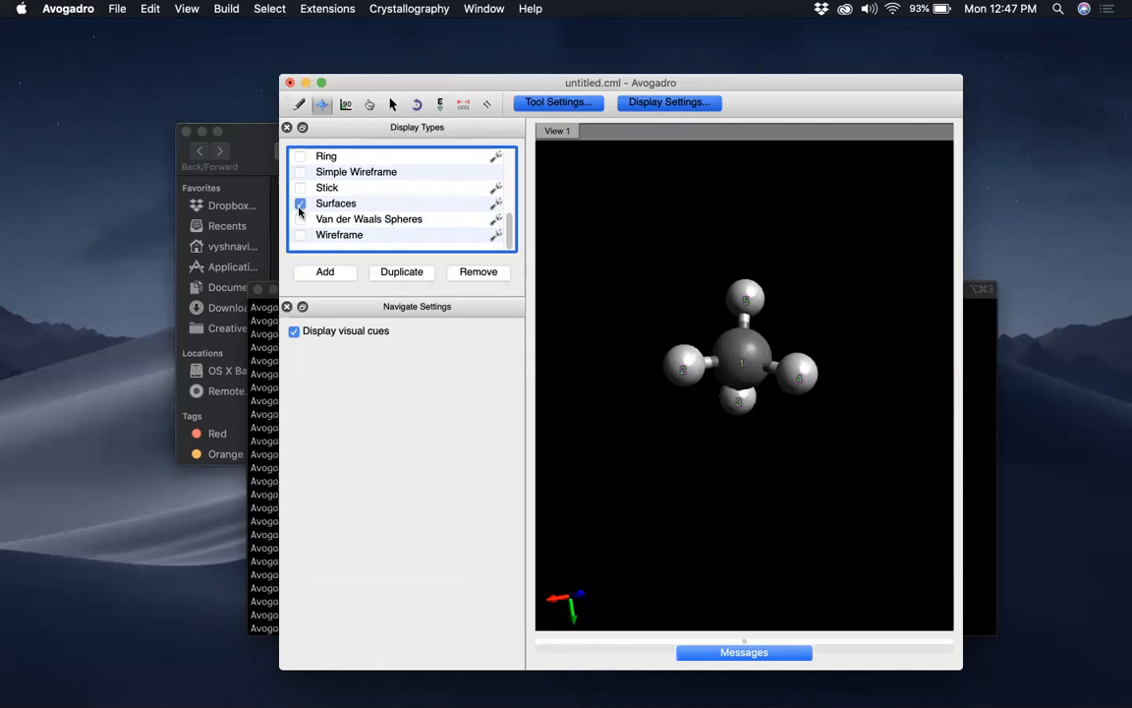
pyautogui.click(301, 219)
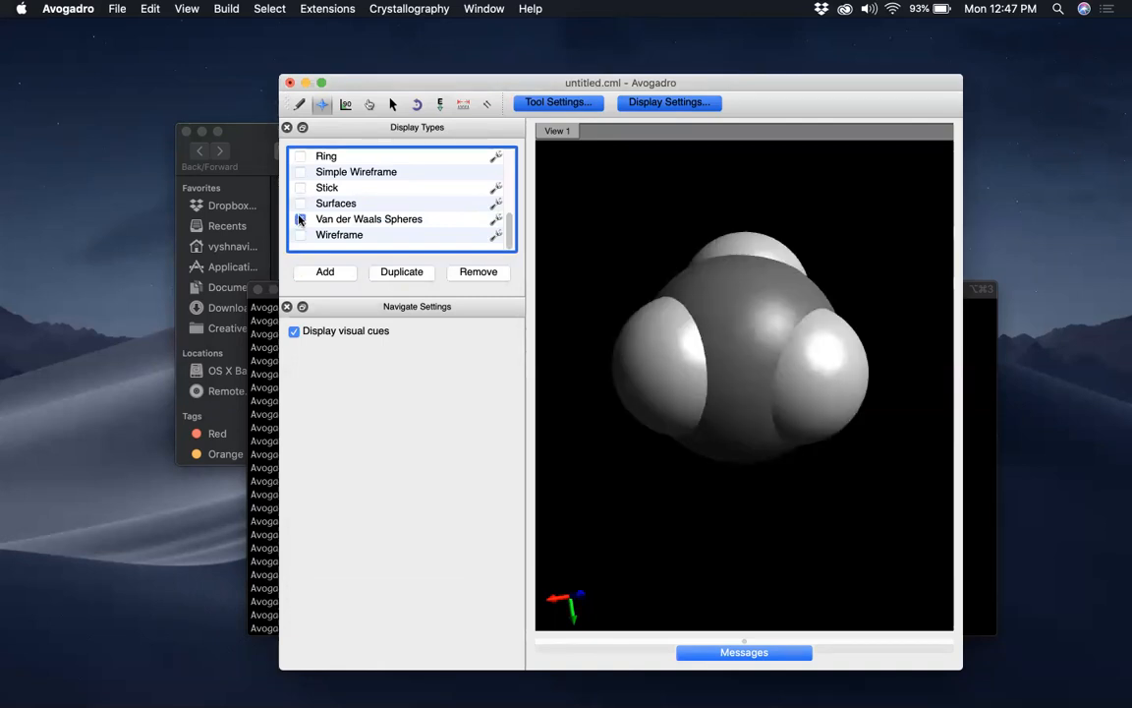
pyautogui.click(301, 219)
pyautogui.click(300, 235)
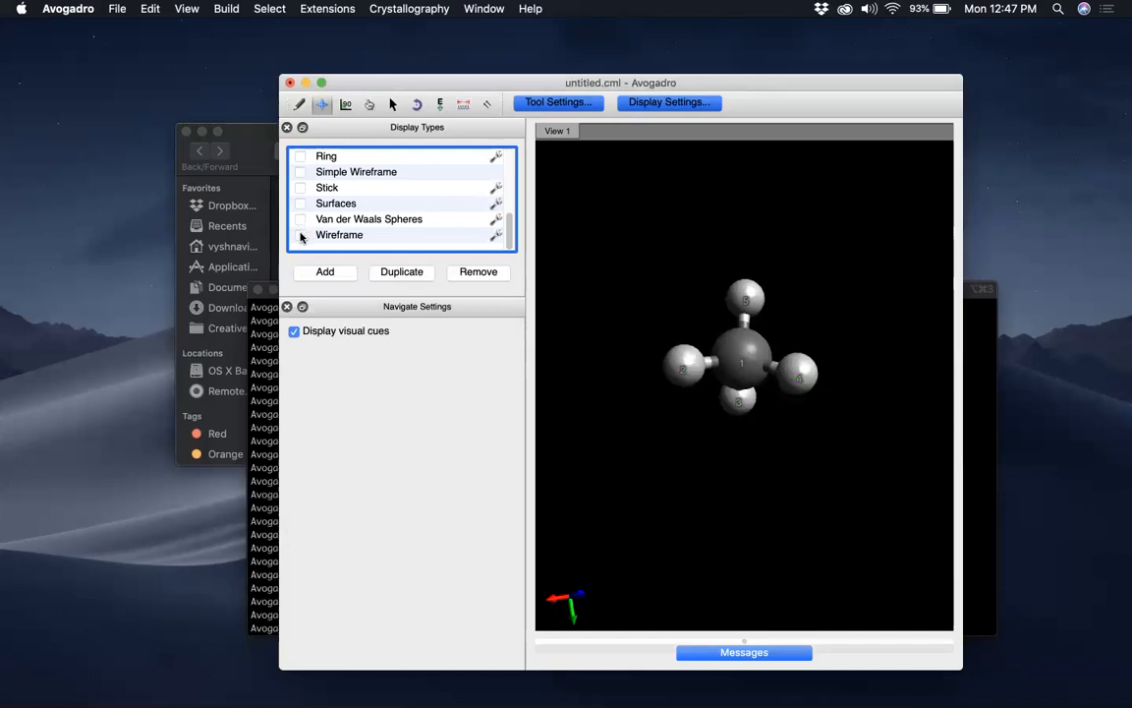
pyautogui.scroll(5, 300, 228)
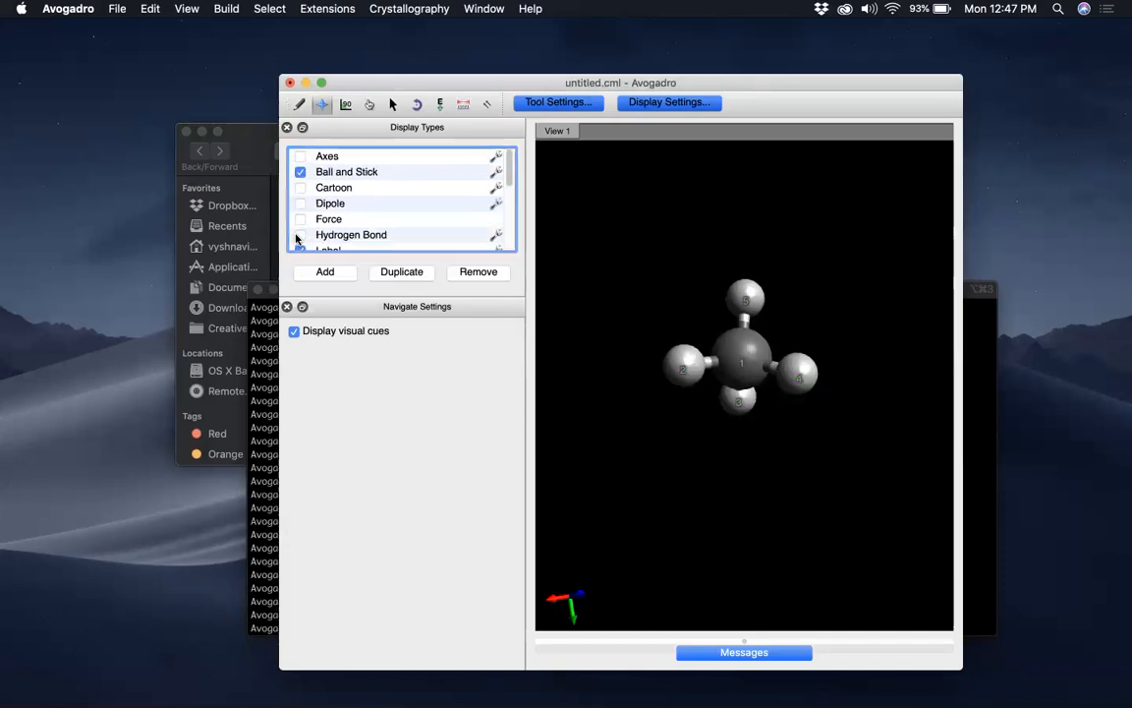
pyautogui.scroll(-1, 312, 203)
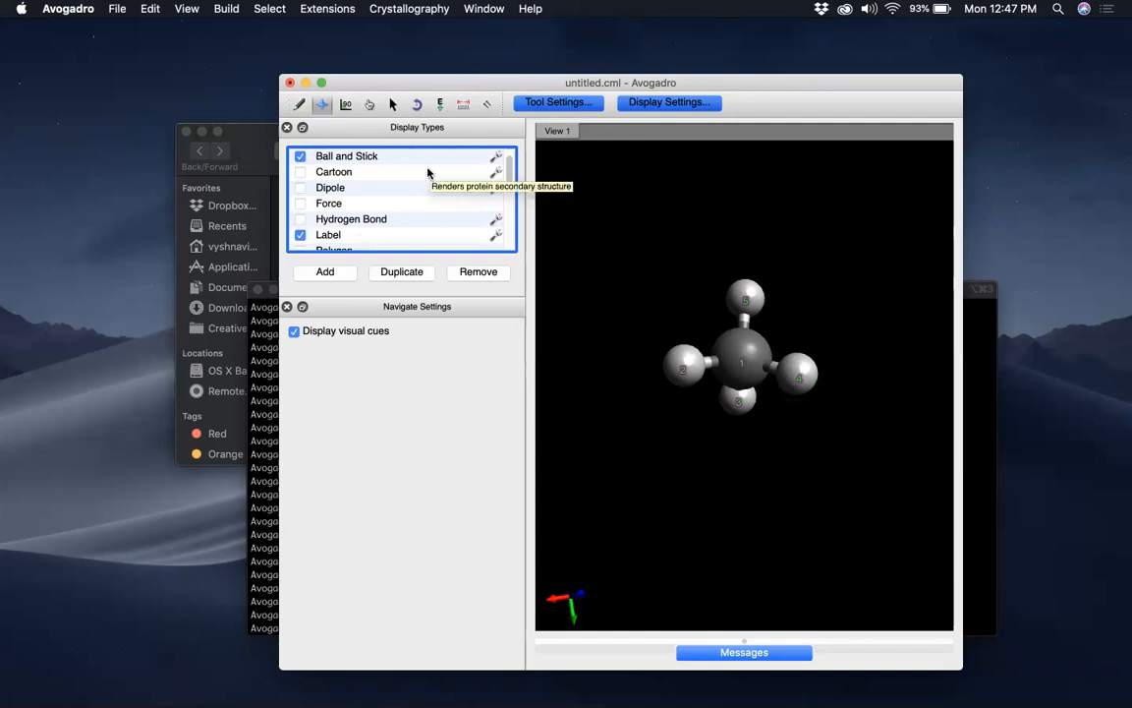
# Step: Save the molecule as methane in XYZ format in the Avogadro_tutorial folder
pyautogui.click(300, 104)
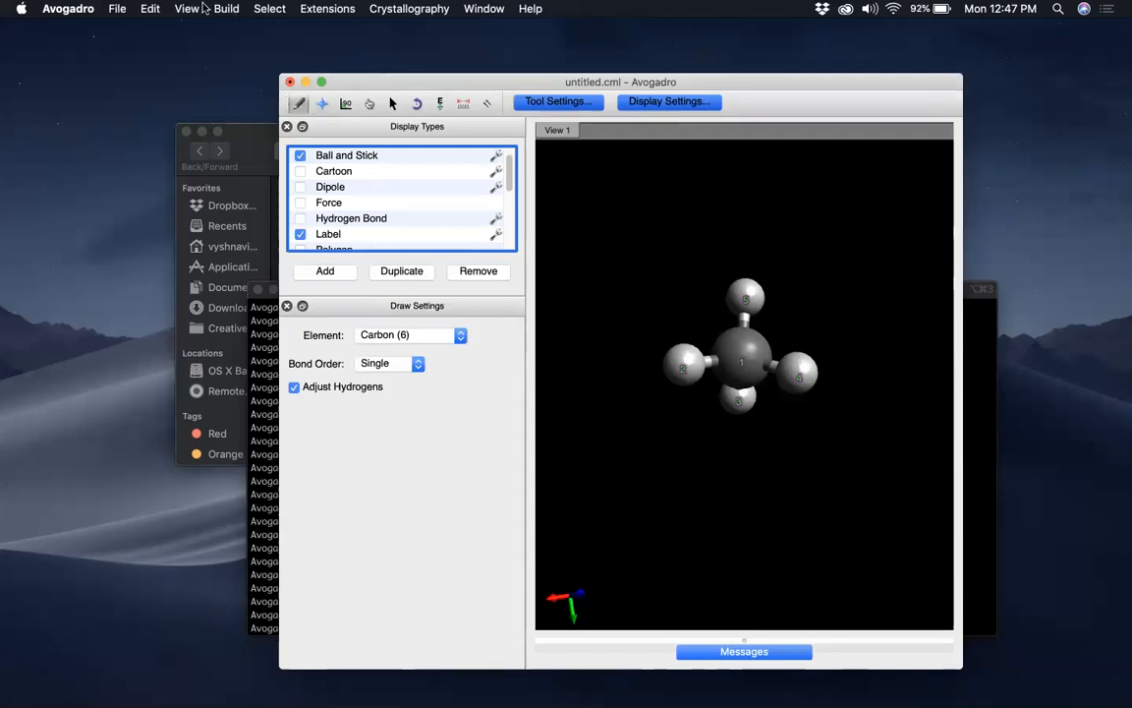
pyautogui.click(117, 9)
pyautogui.click(148, 111)
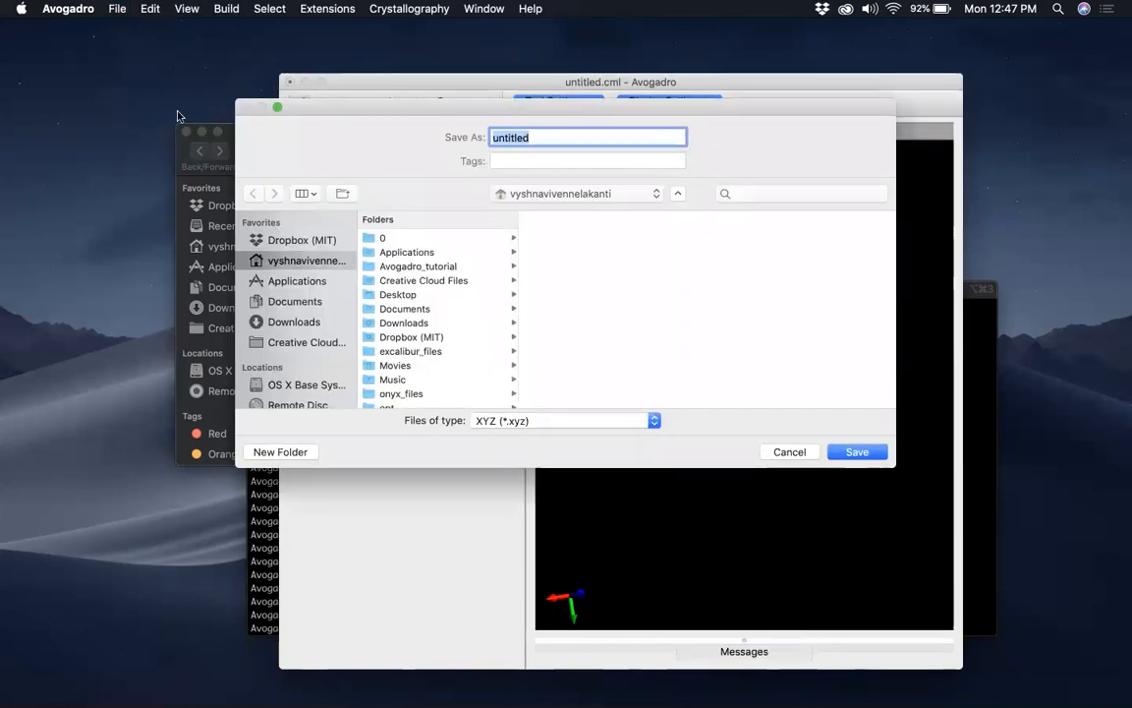
pyautogui.click(403, 267)
pyautogui.doubleClick(504, 137)
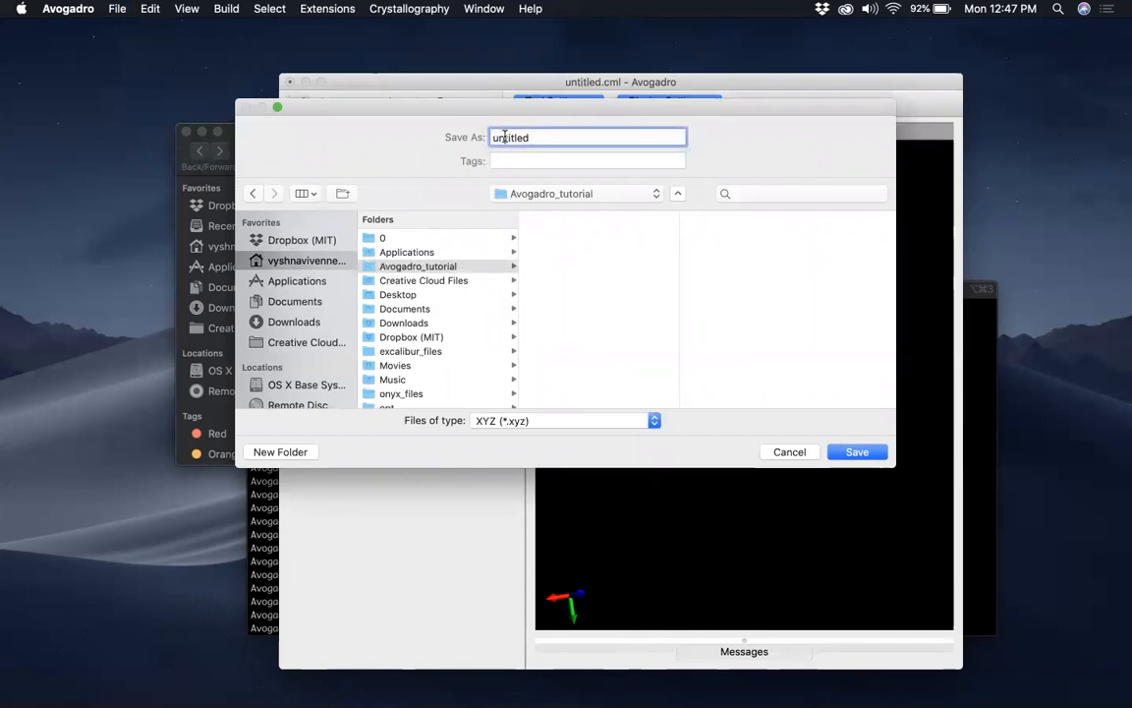
pyautogui.write('methane')
pyautogui.click(843, 452)
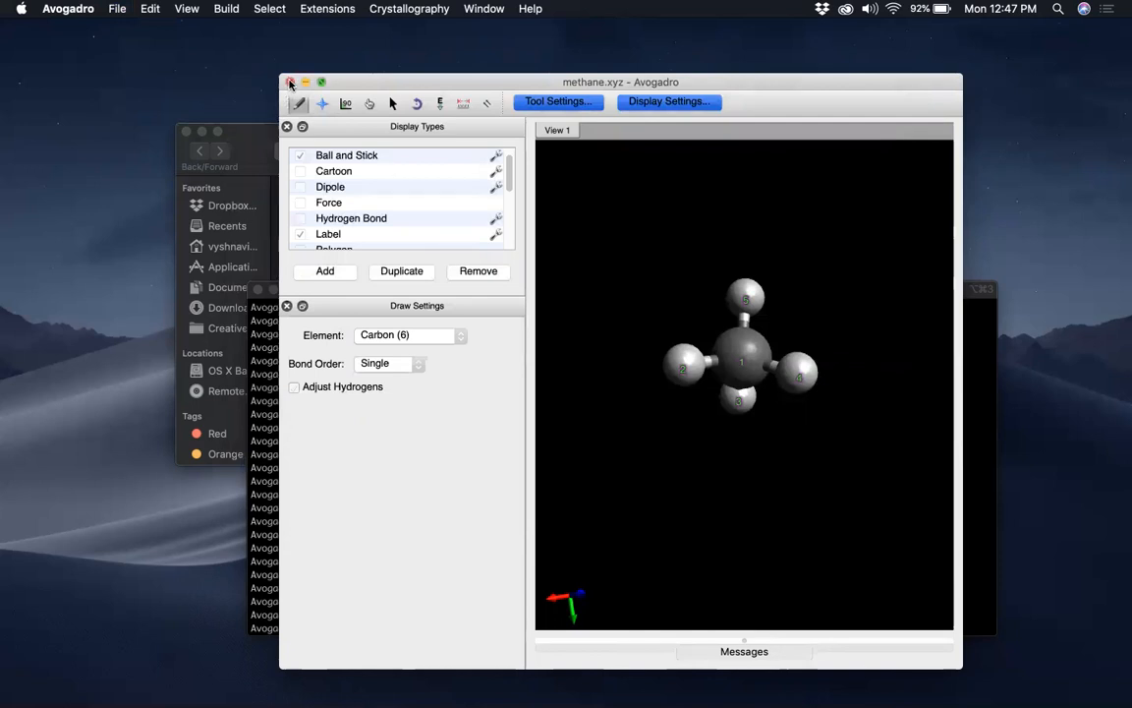
# Step: Select all atoms of the methane molecule and delete them to empty the view
pyautogui.click(391, 104)
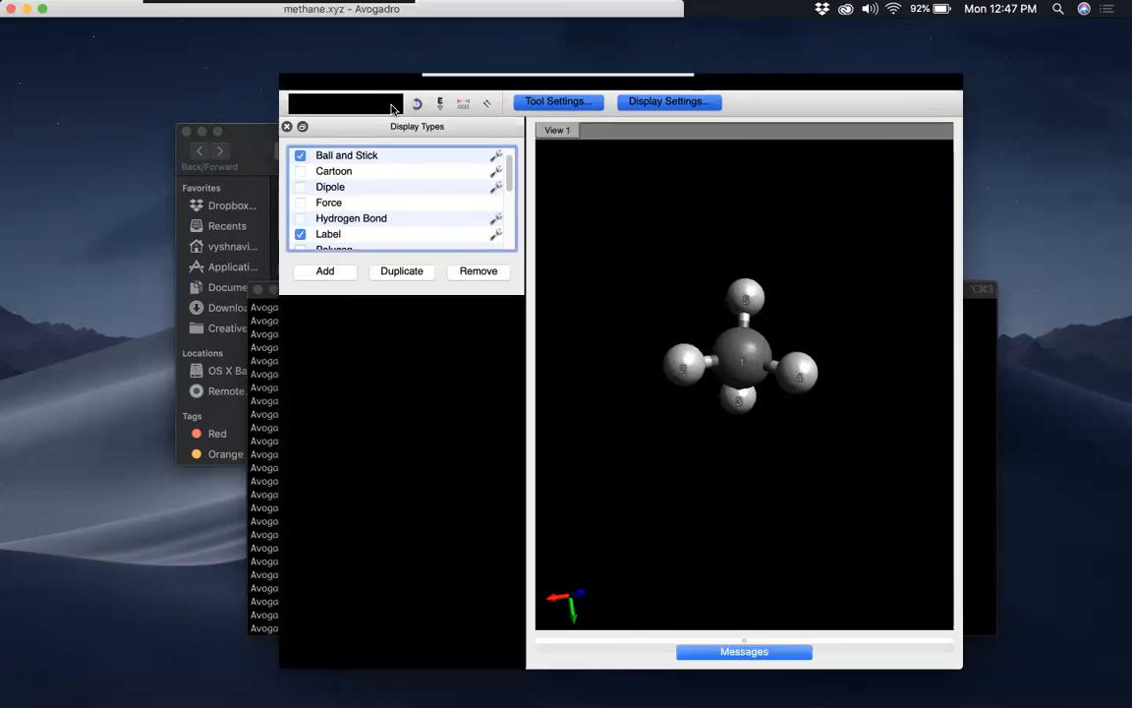
pyautogui.moveTo(606, 225); pyautogui.dragTo(933, 541)
pyautogui.click(584, 253)
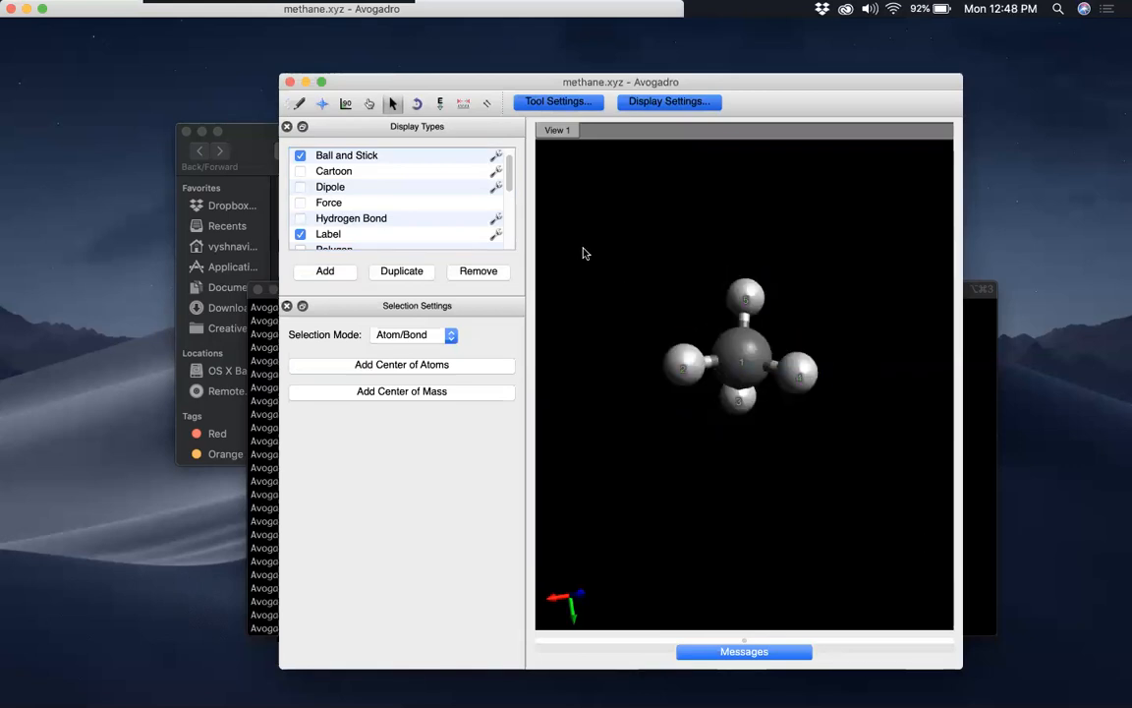
pyautogui.moveTo(576, 209); pyautogui.dragTo(944, 495)
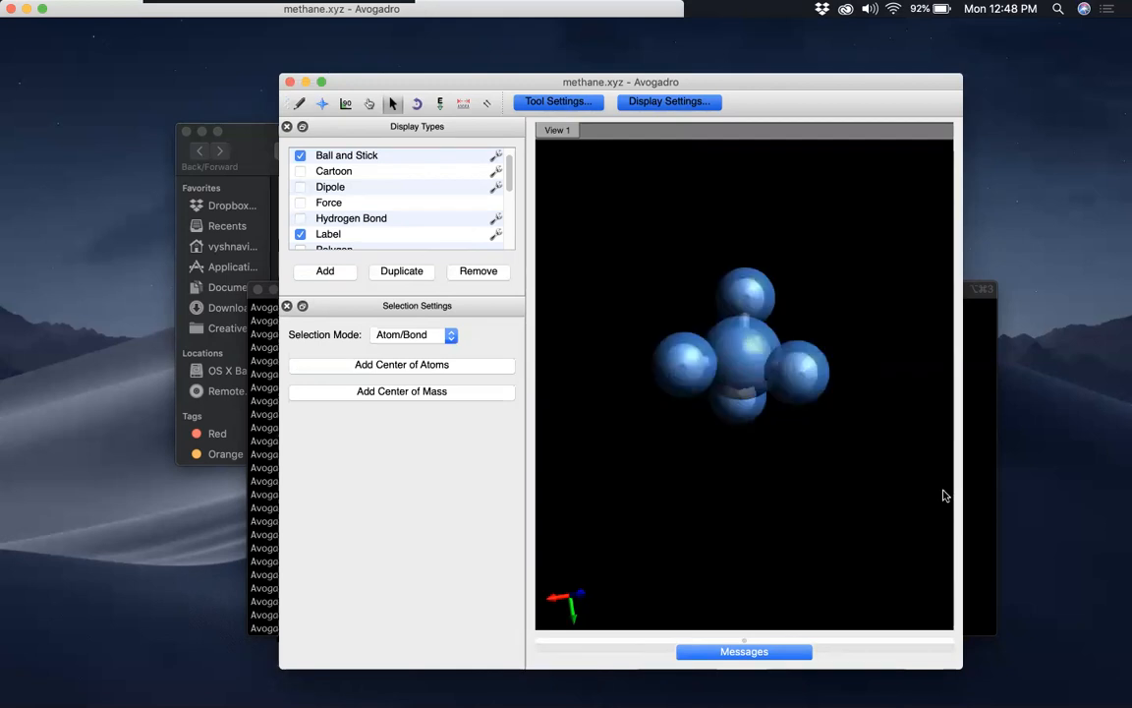
pyautogui.click(619, 225)
pyautogui.moveTo(609, 220); pyautogui.dragTo(909, 510)
pyautogui.press('Delete')
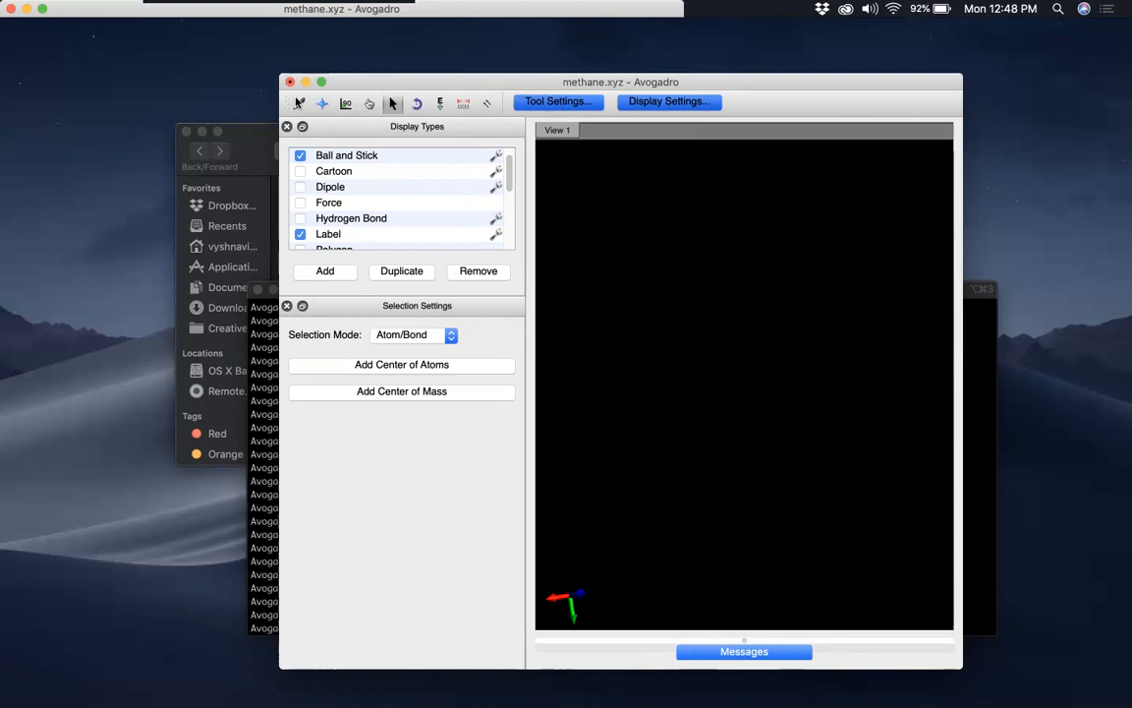
# Step: Draw two bonded carbon atoms with adjusted hydrogens, and change the carbon-carbon bond to a double bond
pyautogui.click(298, 103)
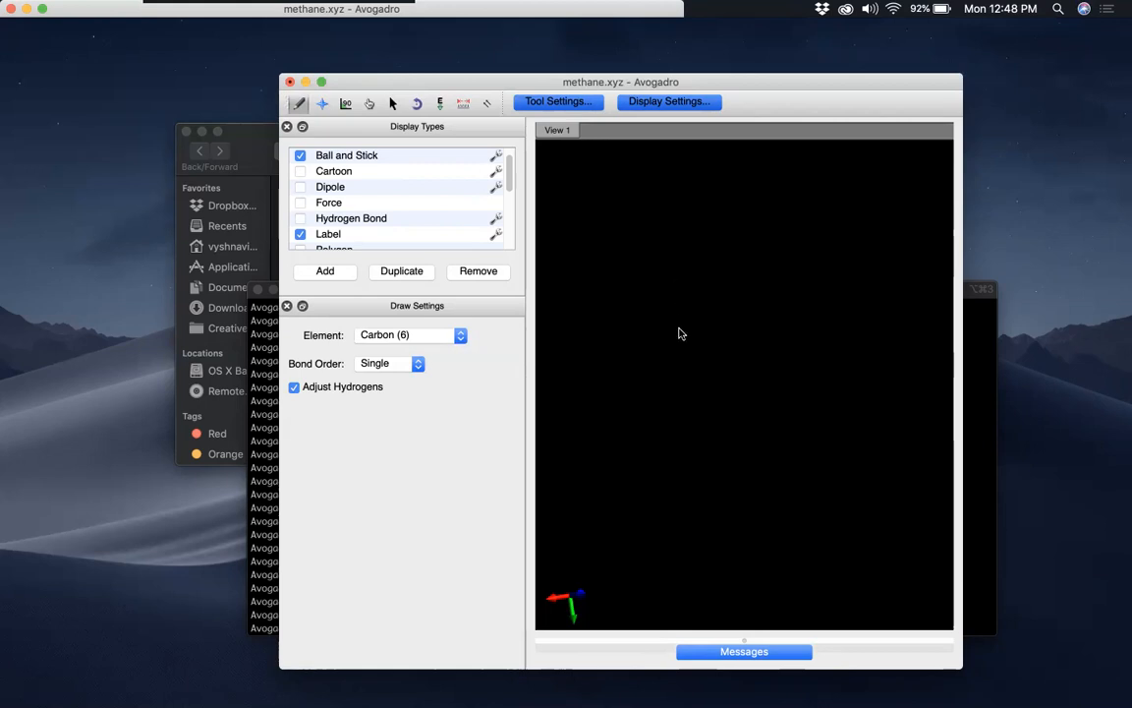
pyautogui.click(678, 332)
pyautogui.moveTo(687, 324); pyautogui.dragTo(777, 328)
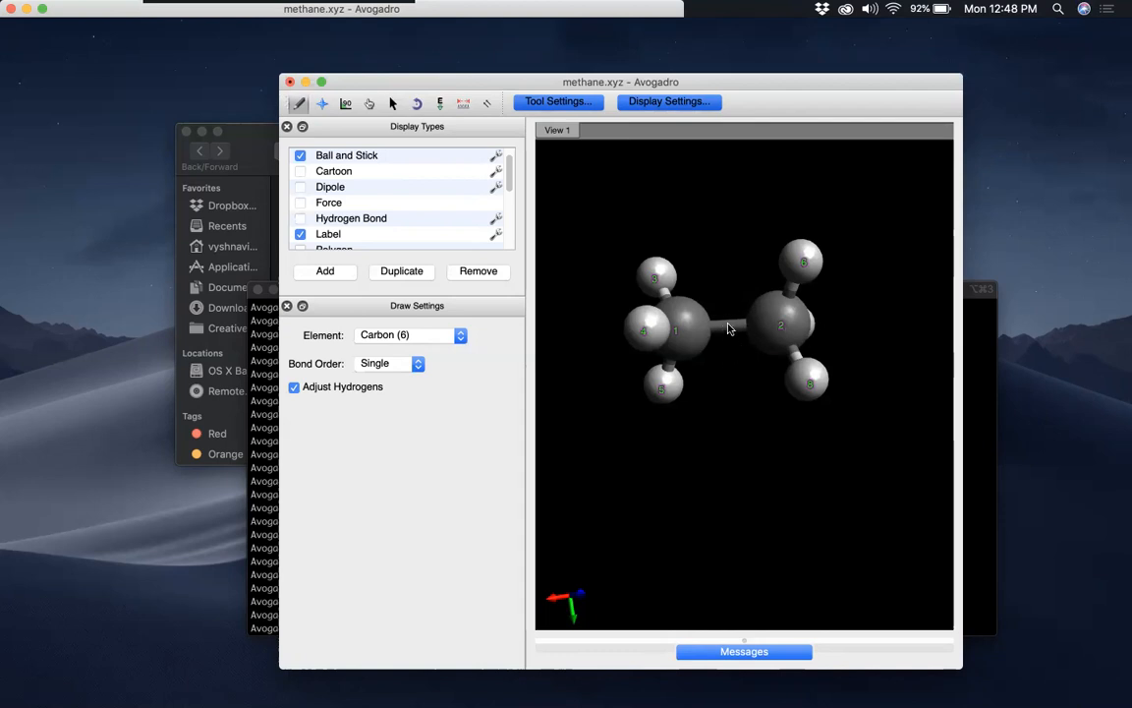
pyautogui.click(728, 328)
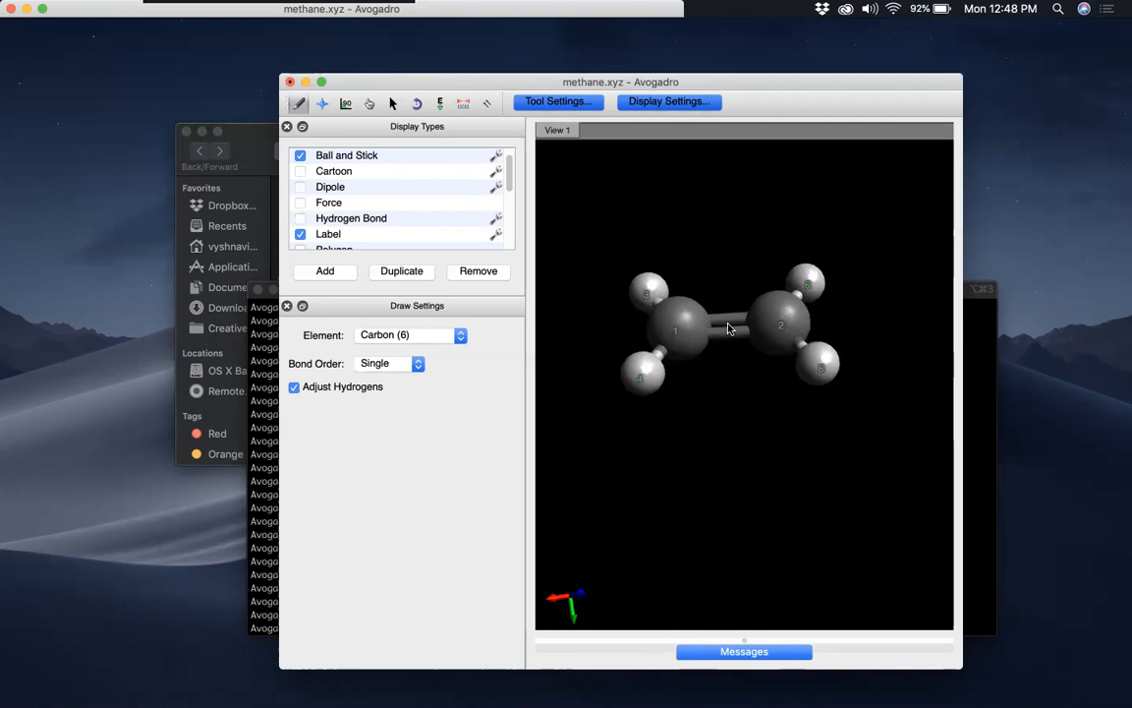
pyautogui.click(322, 103)
pyautogui.moveTo(685, 218); pyautogui.dragTo(712, 341)
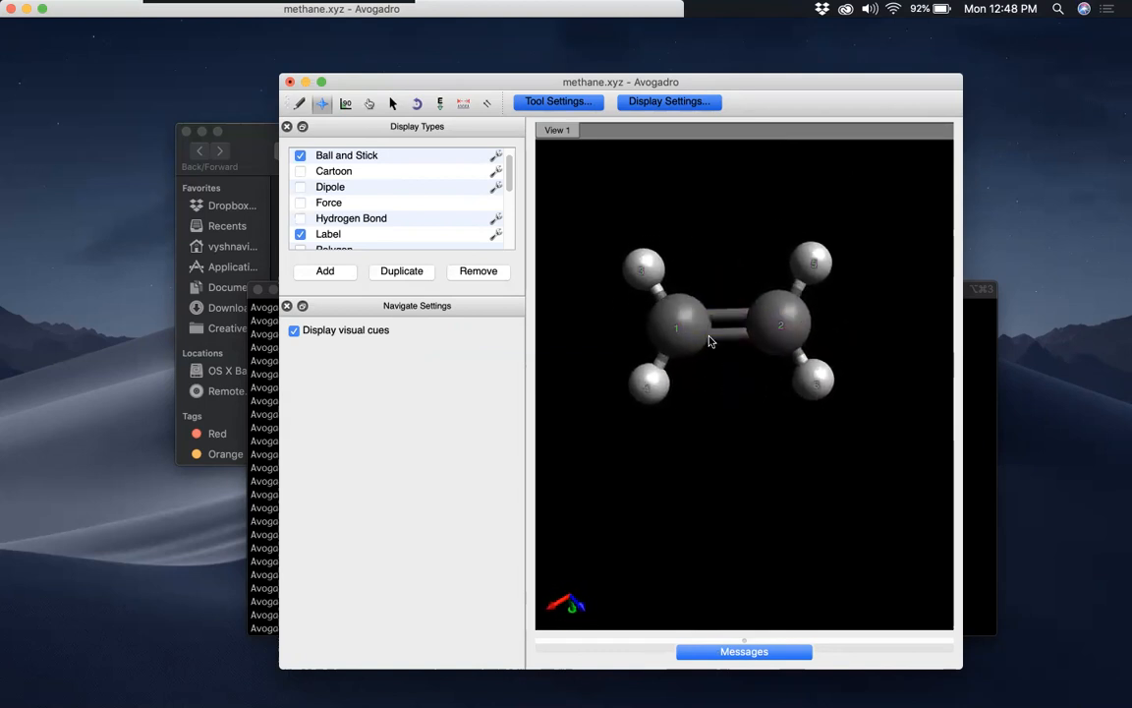
# Step: Save the double-bonded molecule as a new XYZ file named ethene
pyautogui.click(117, 8)
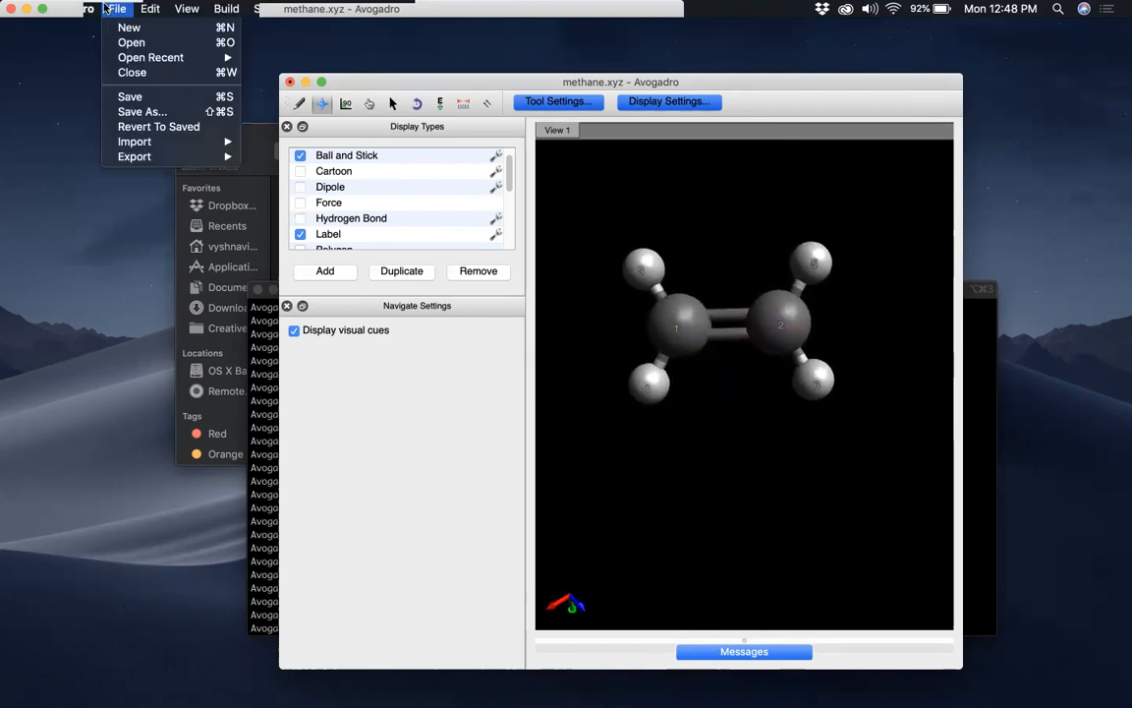
pyautogui.click(148, 112)
pyautogui.write('ethene')
pyautogui.press('Return')
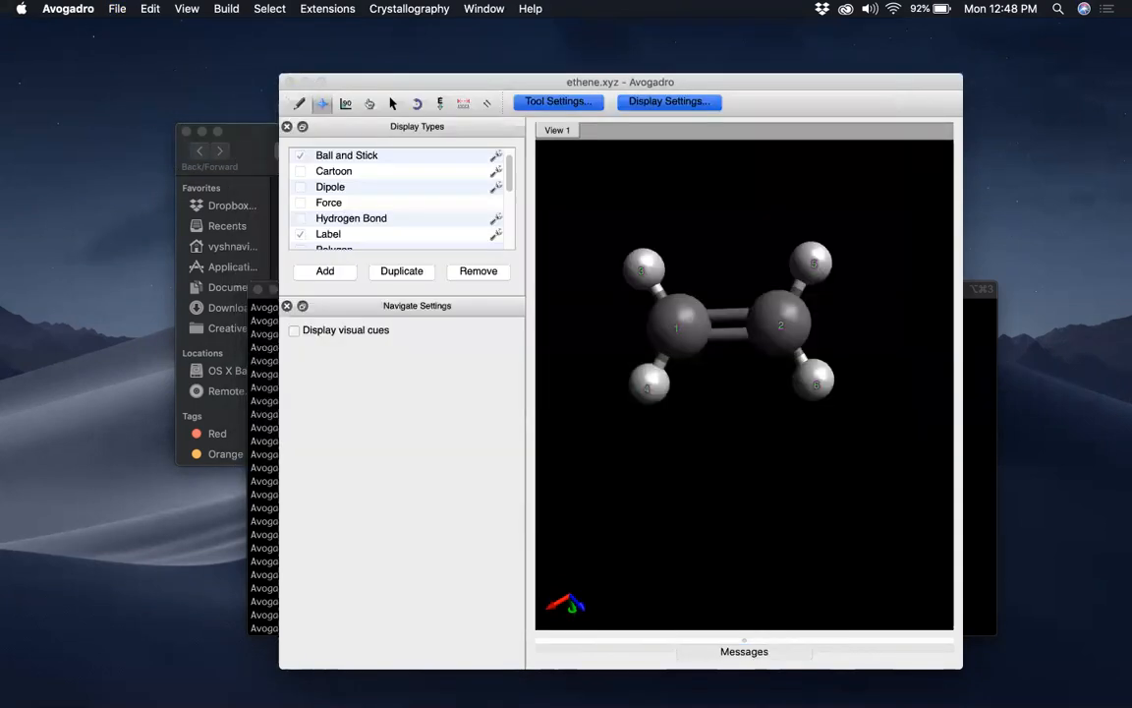
# Step: Select and delete the whole ethene molecule, and activate the Draw tool for a new molecule
pyautogui.click(393, 103)
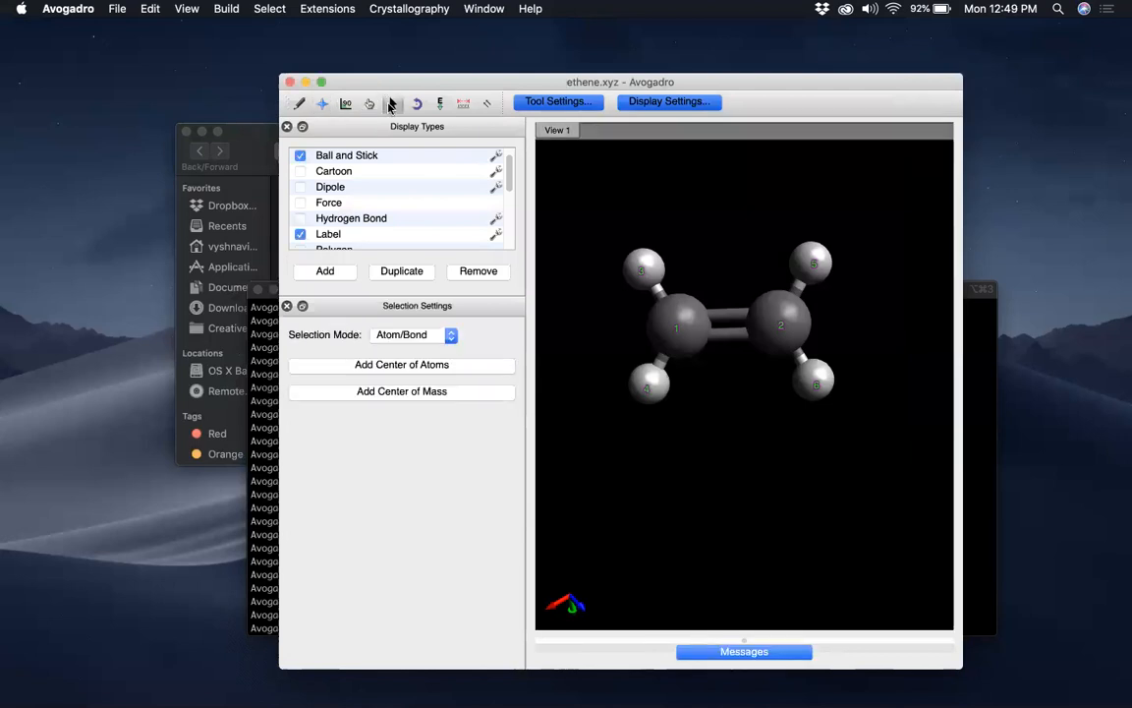
pyautogui.moveTo(563, 179); pyautogui.dragTo(1011, 556)
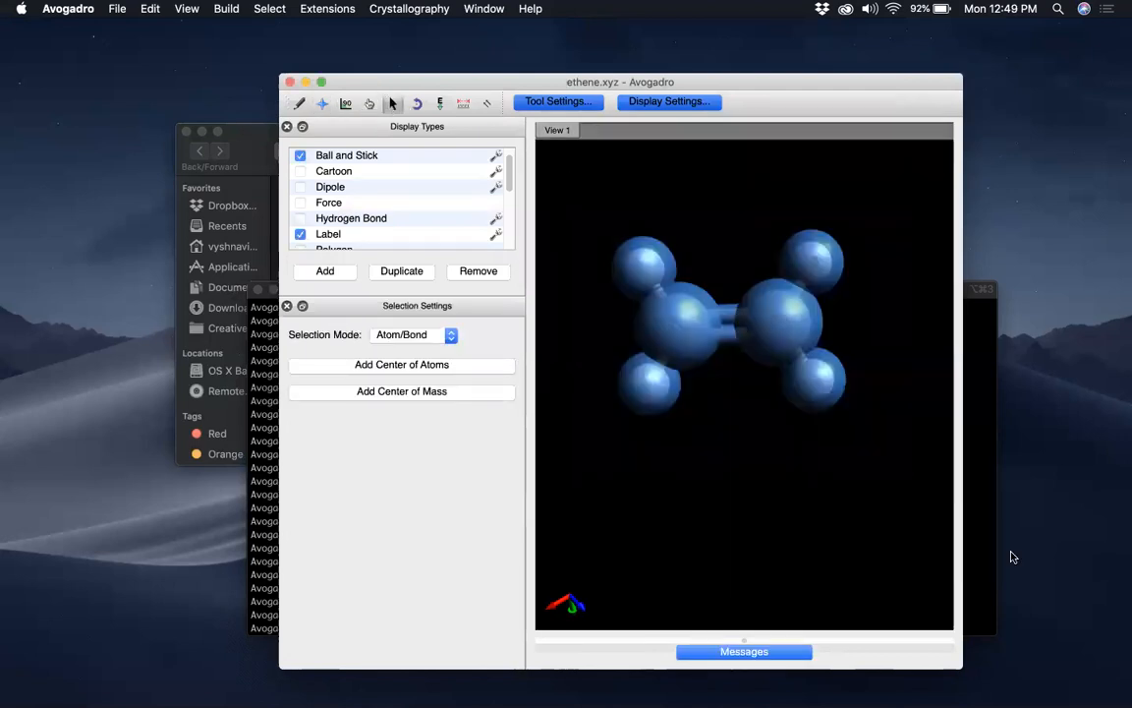
pyautogui.press('Delete')
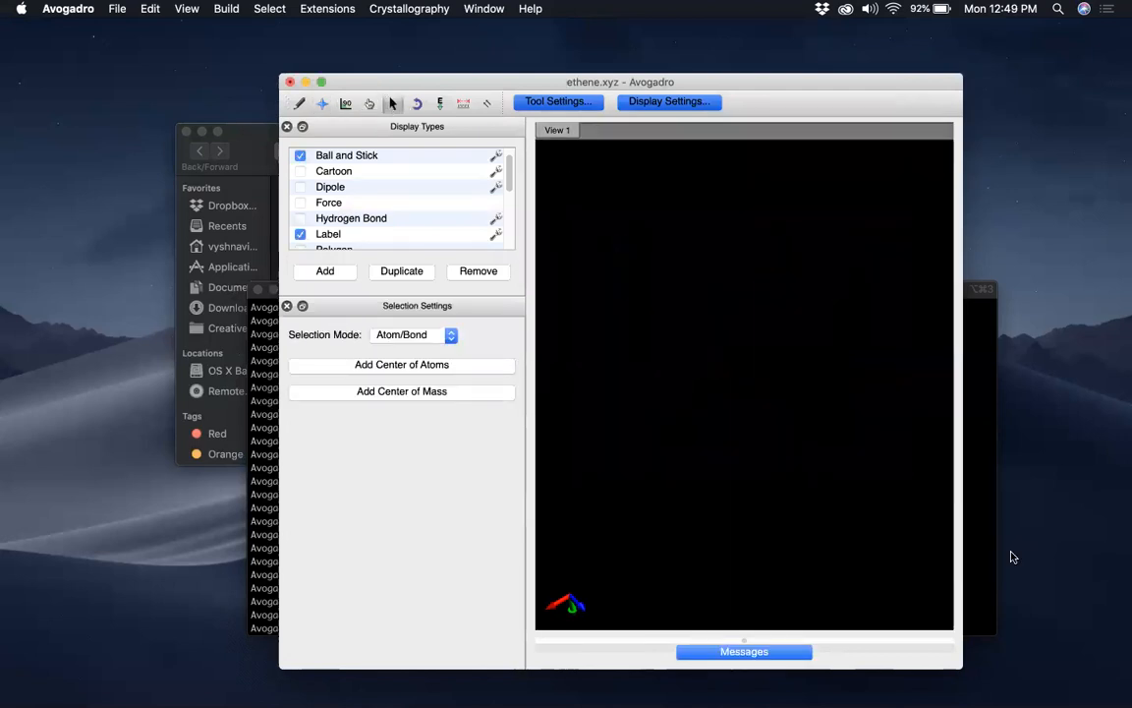
pyautogui.click(300, 104)
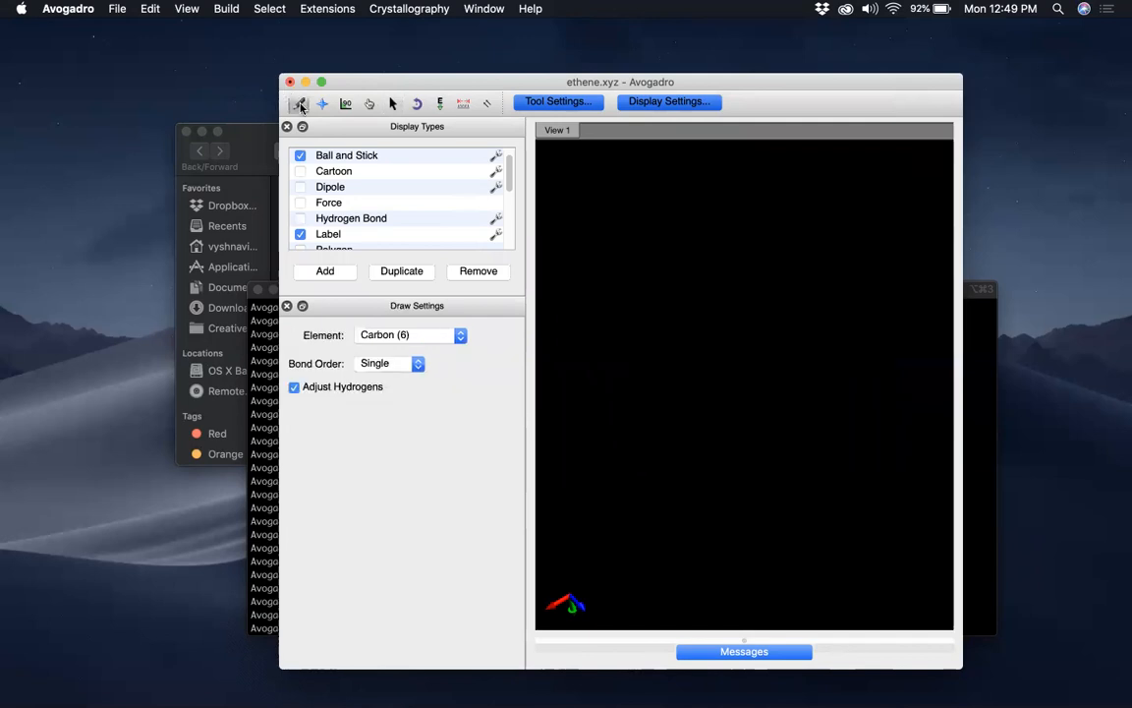
# Step: Draw two bonded nitrogen atoms with adjusted hydrogens, raise the bond between them to a triple bond, and inspect the molecule
pyautogui.click(411, 337)
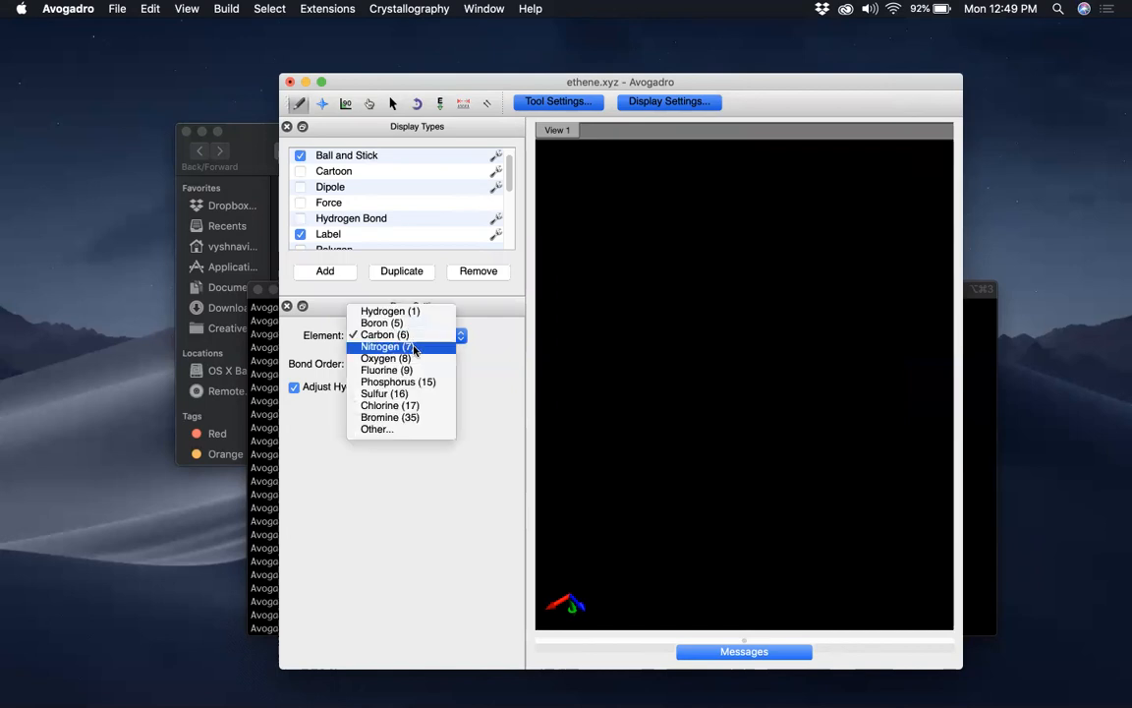
pyautogui.click(403, 347)
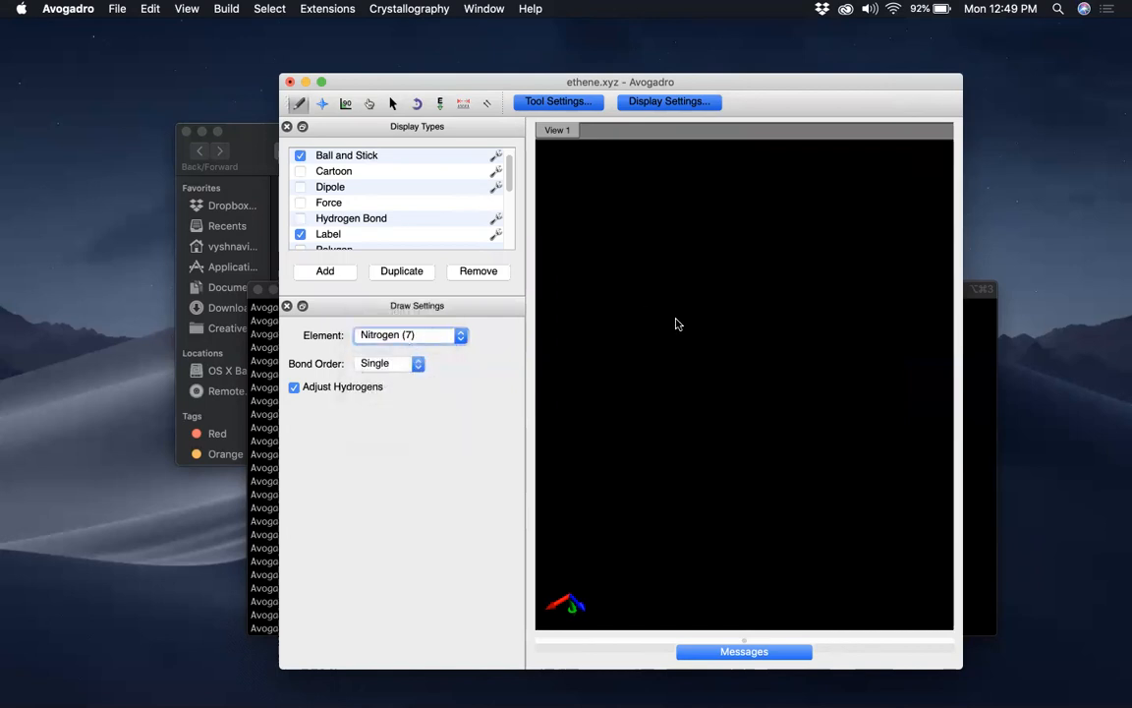
pyautogui.click(728, 324)
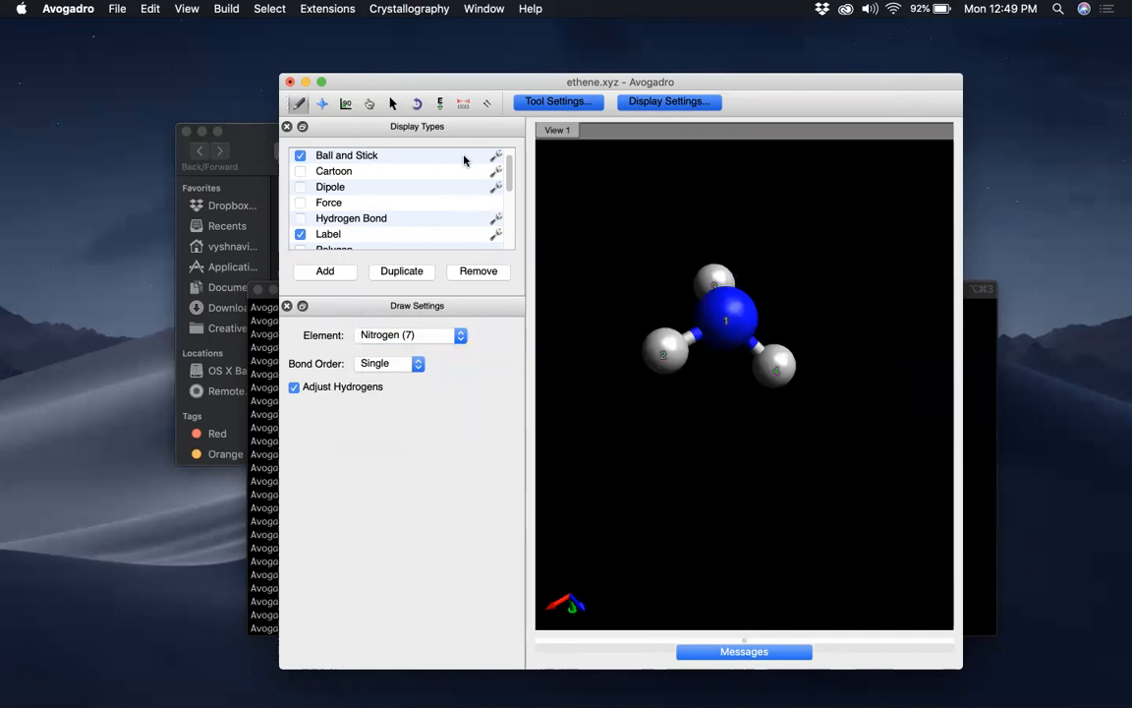
pyautogui.moveTo(729, 325); pyautogui.dragTo(808, 316)
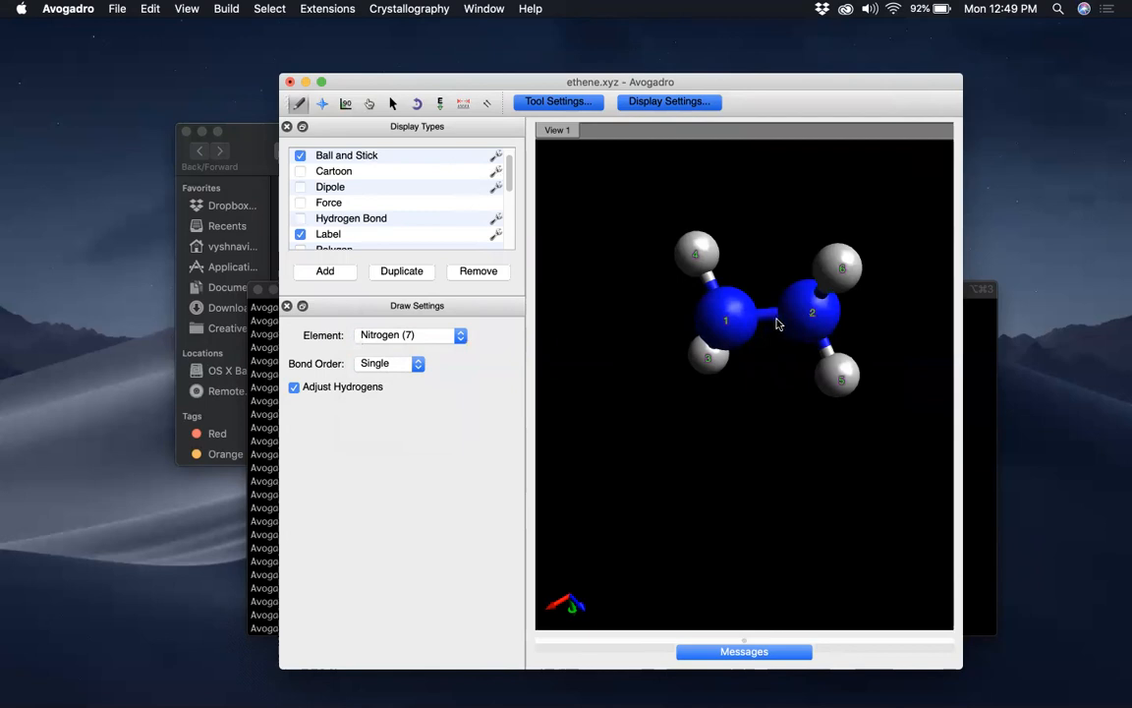
pyautogui.click(773, 320)
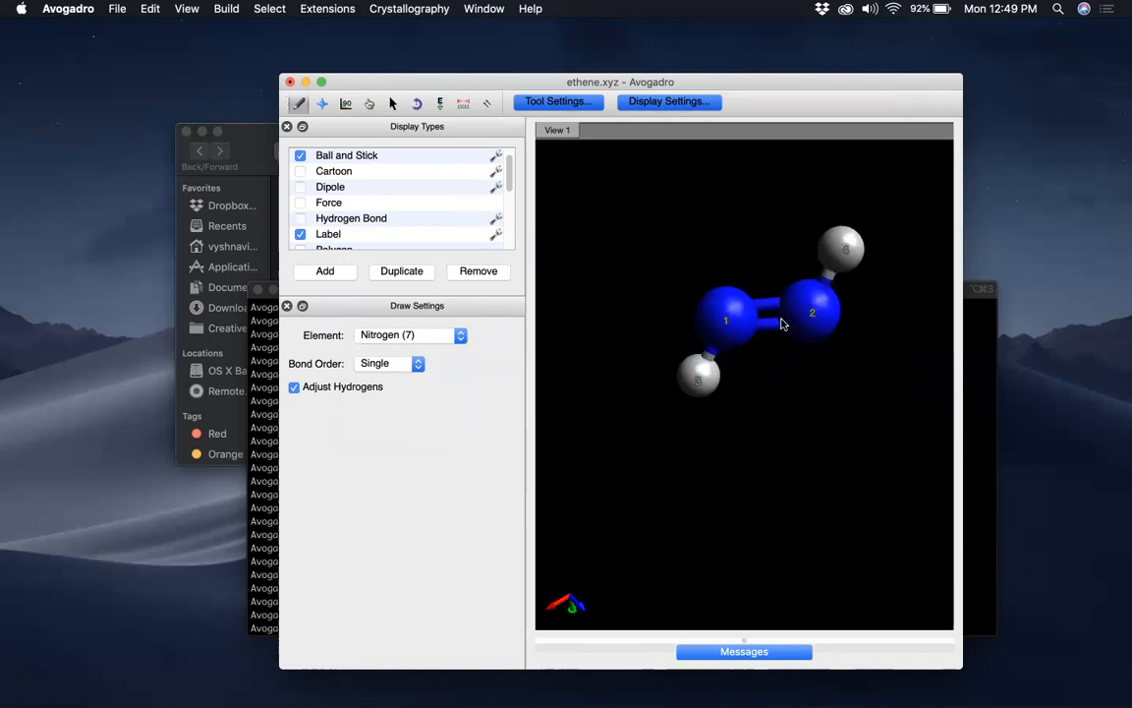
pyautogui.click(764, 315)
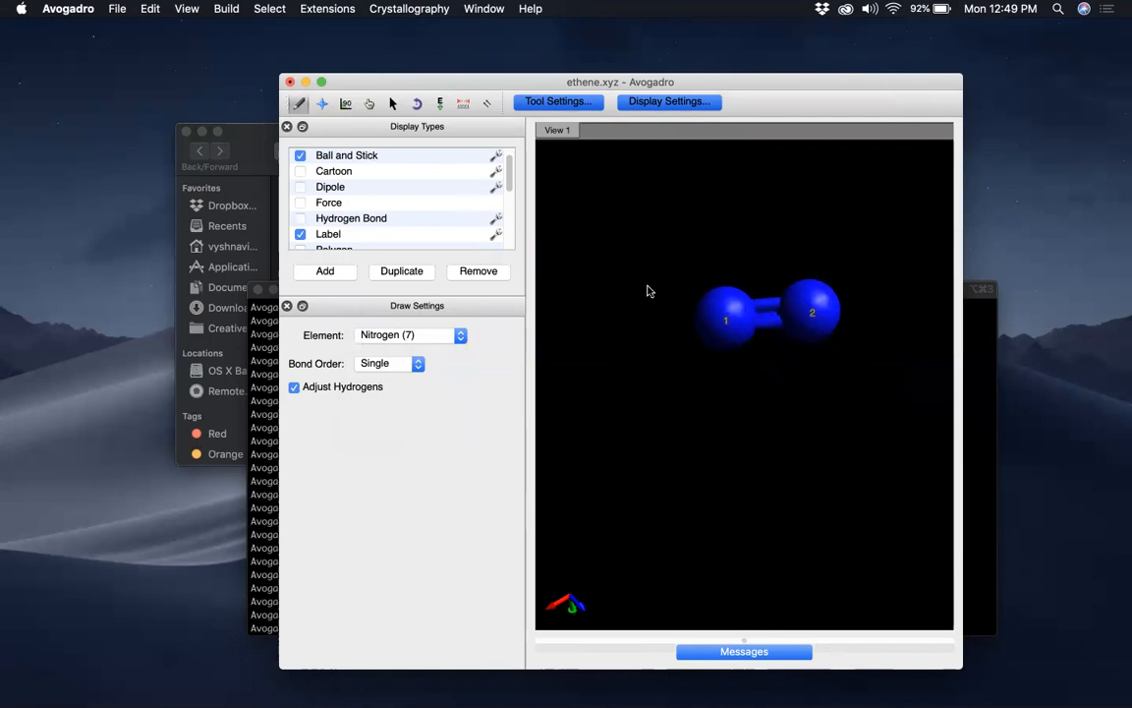
pyautogui.click(323, 105)
pyautogui.moveTo(778, 404); pyautogui.dragTo(791, 258)
pyautogui.scroll(3, 781, 176)
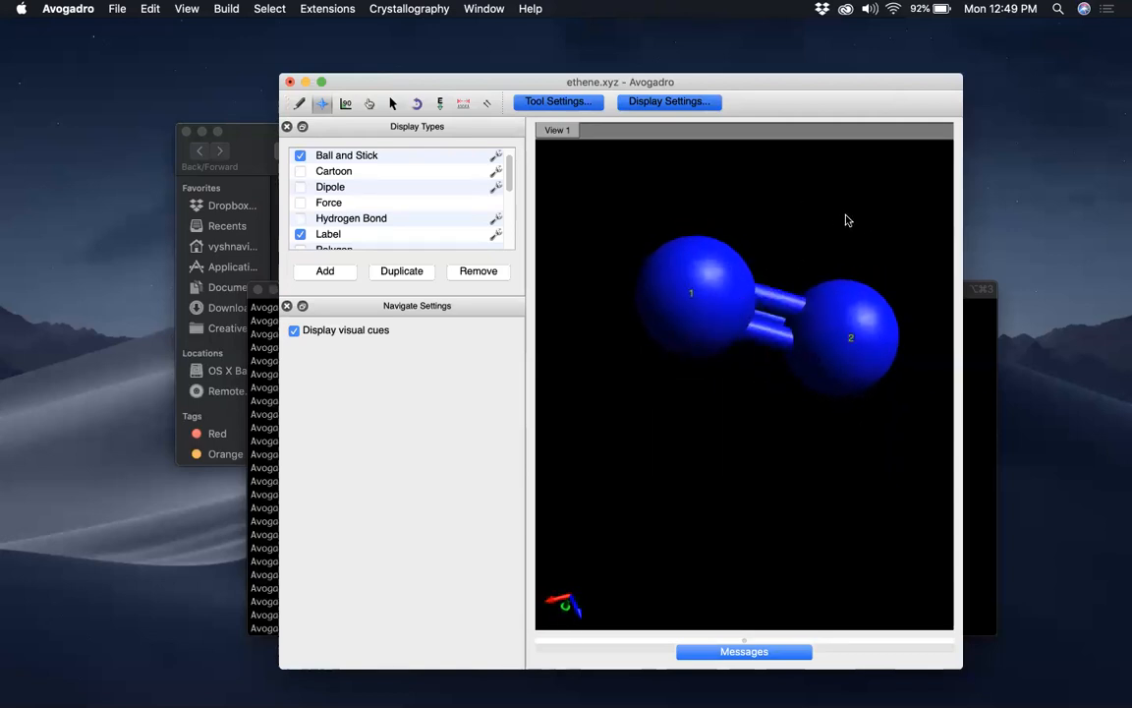
pyautogui.moveTo(875, 256); pyautogui.dragTo(773, 301)
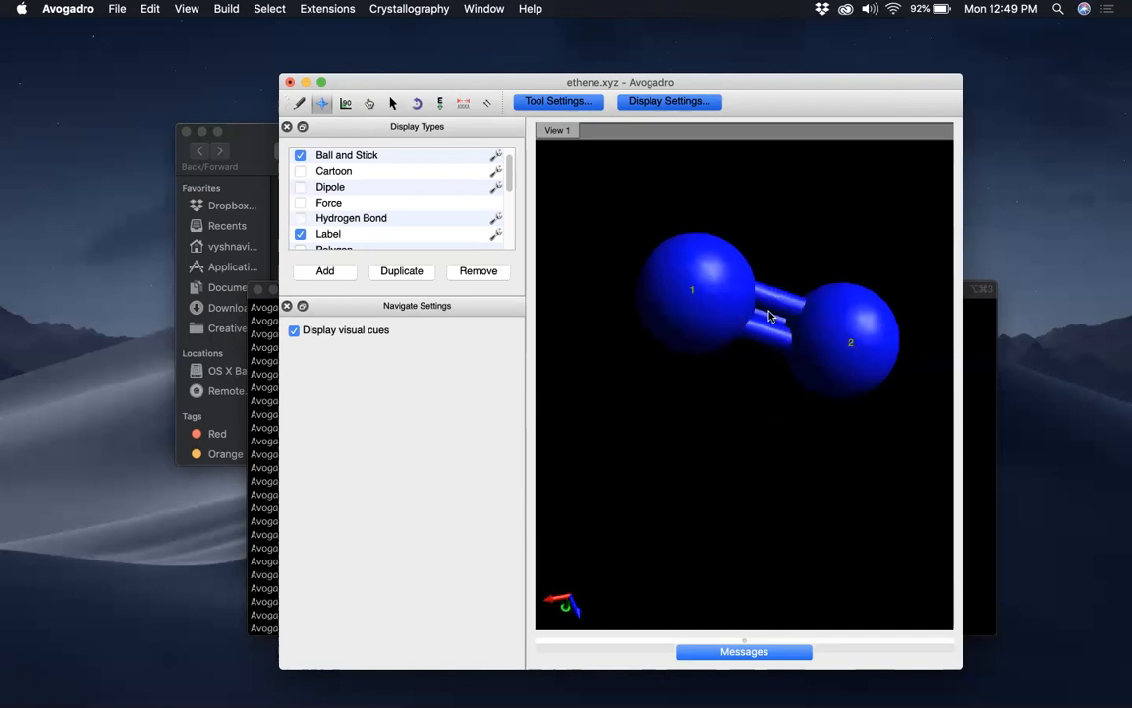
pyautogui.moveTo(584, 213); pyautogui.dragTo(494, 157)
# Step: Save the nitrogen molecule as a new XYZ file named n2 in the Avogadro_tutorial folder
pyautogui.click(68, 8)
pyautogui.moveTo(116, 7)
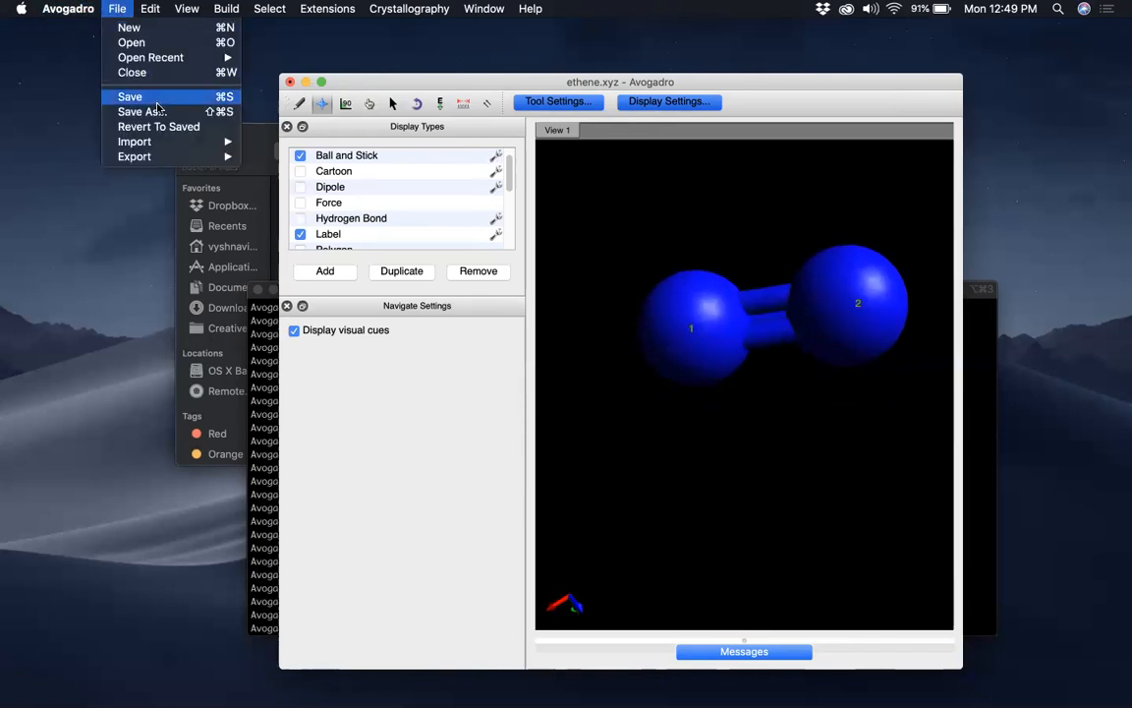
pyautogui.click(157, 111)
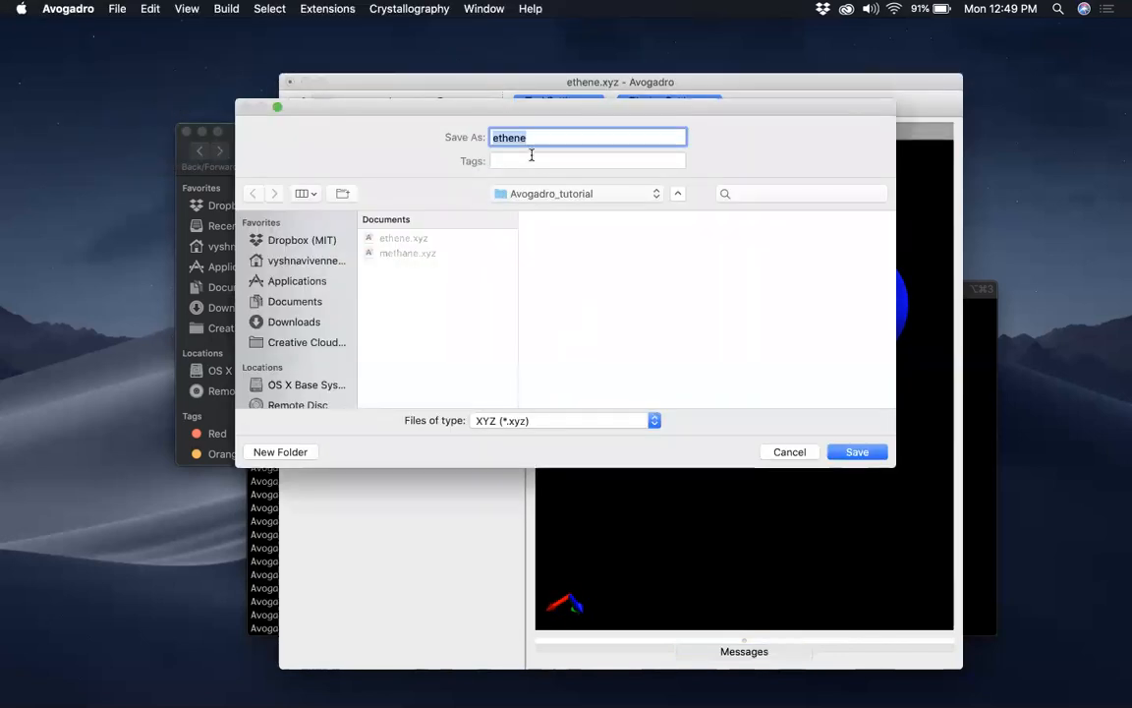
pyautogui.write('n2')
pyautogui.click(857, 451)
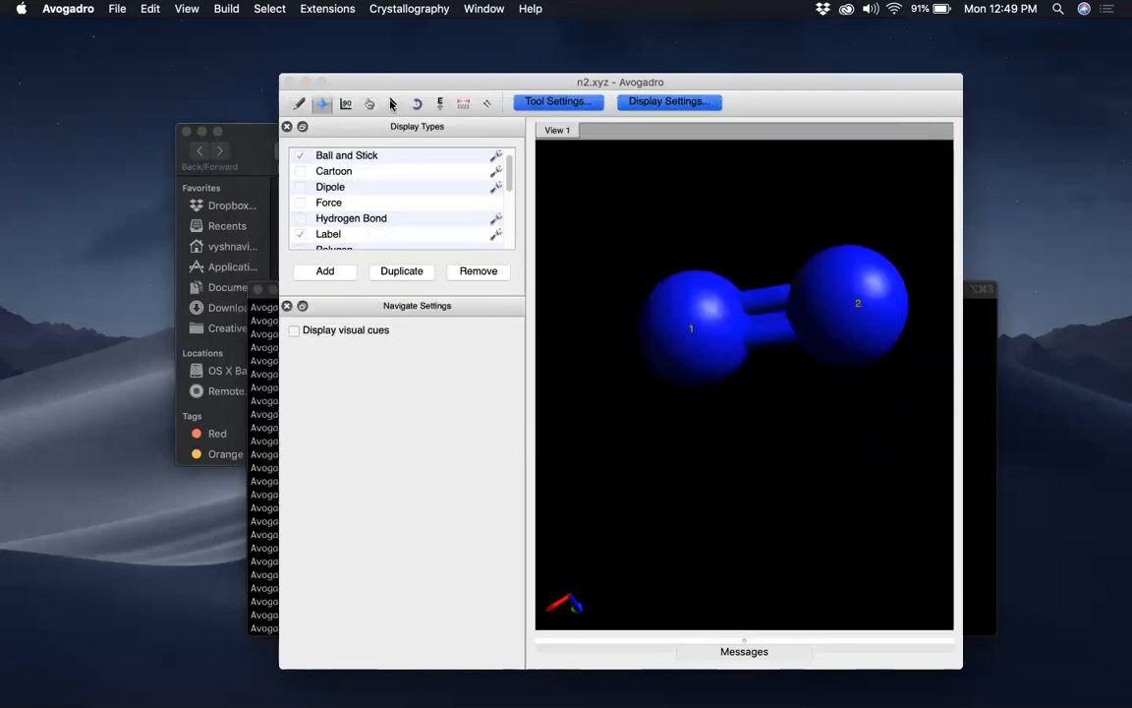
# Step: Select both atoms of the nitrogen molecule and delete them to empty the view
pyautogui.click(392, 104)
pyautogui.moveTo(573, 183); pyautogui.dragTo(992, 486)
pyautogui.press('Delete')
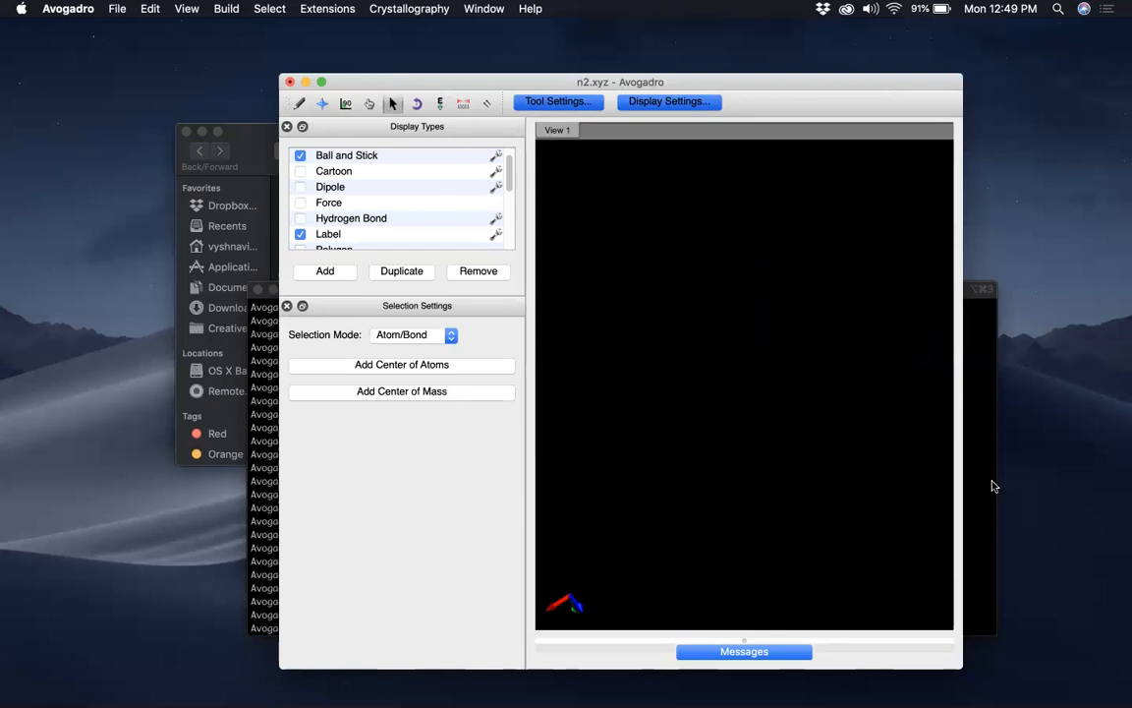
# Step: Show the full periodic table of other elements available to the Draw tool, and close it
pyautogui.click(319, 105)
pyautogui.click(307, 105)
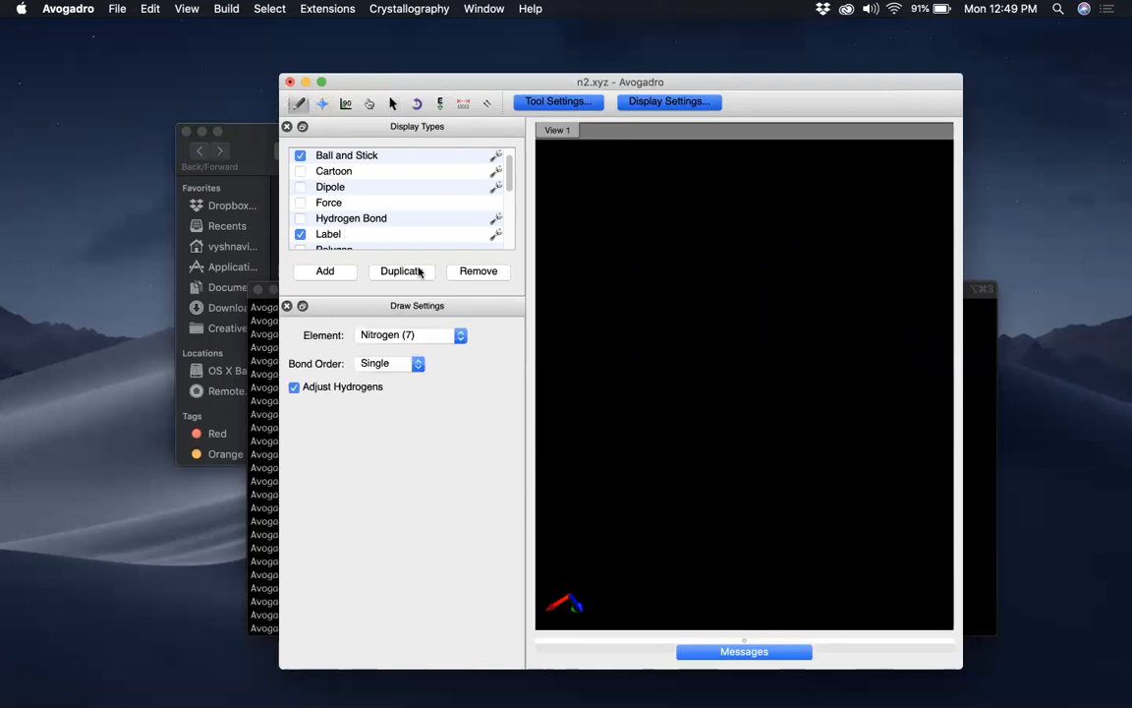
pyautogui.click(405, 335)
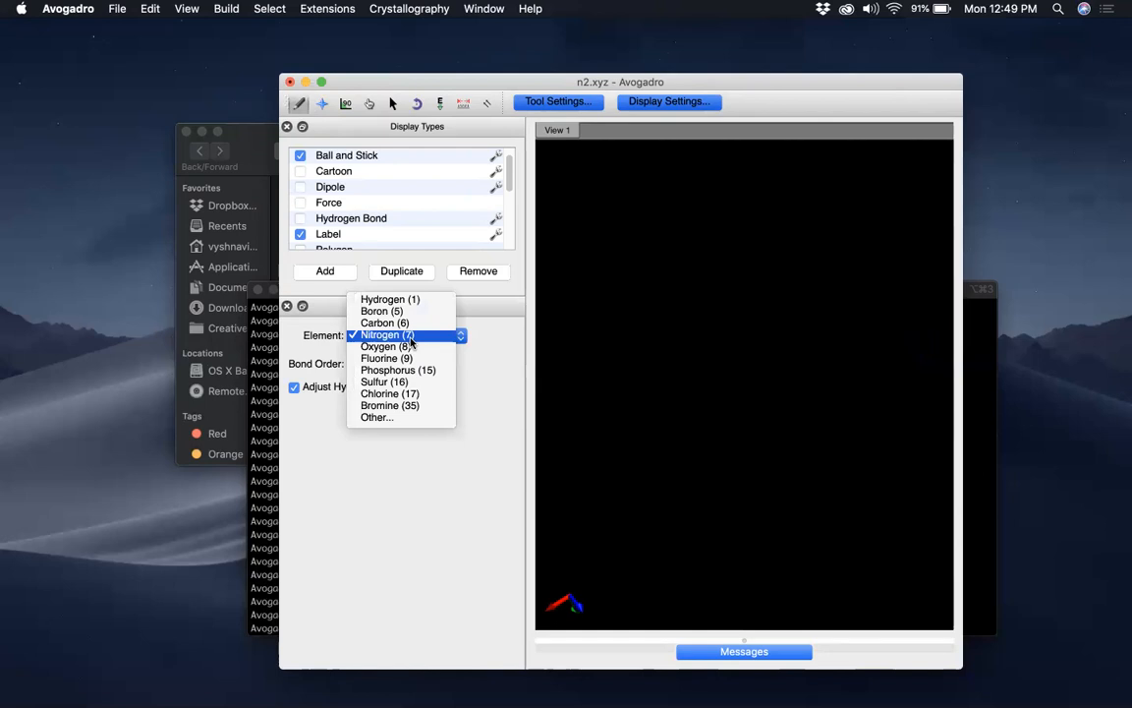
pyautogui.click(408, 418)
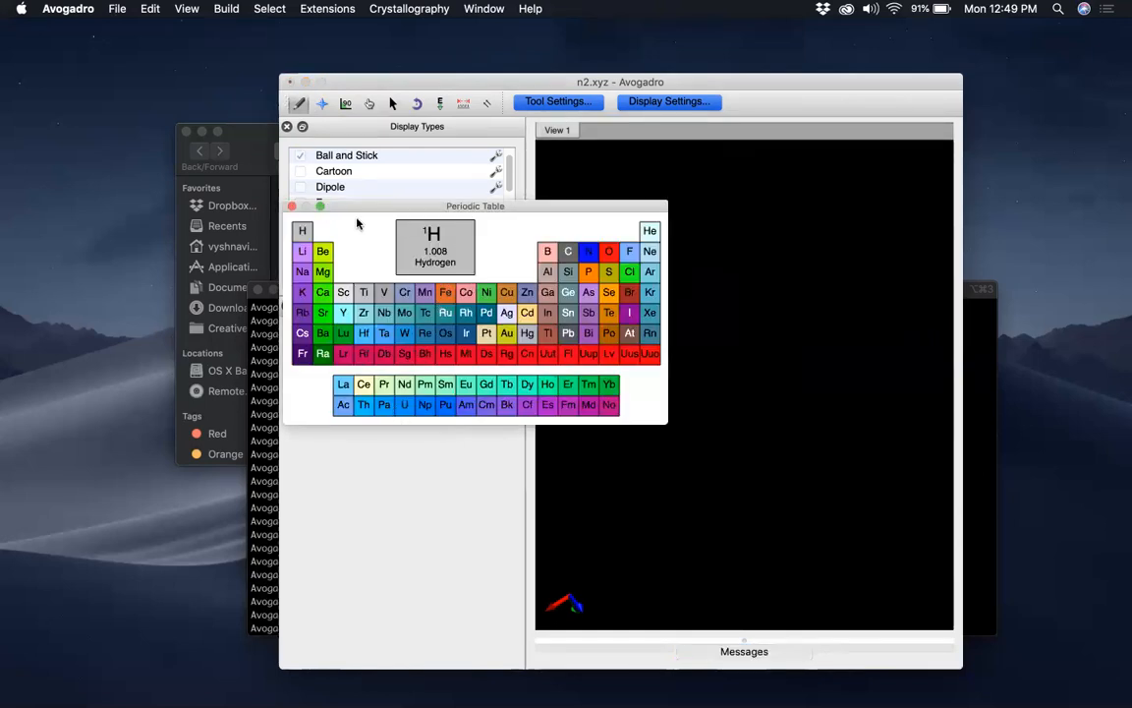
pyautogui.click(291, 205)
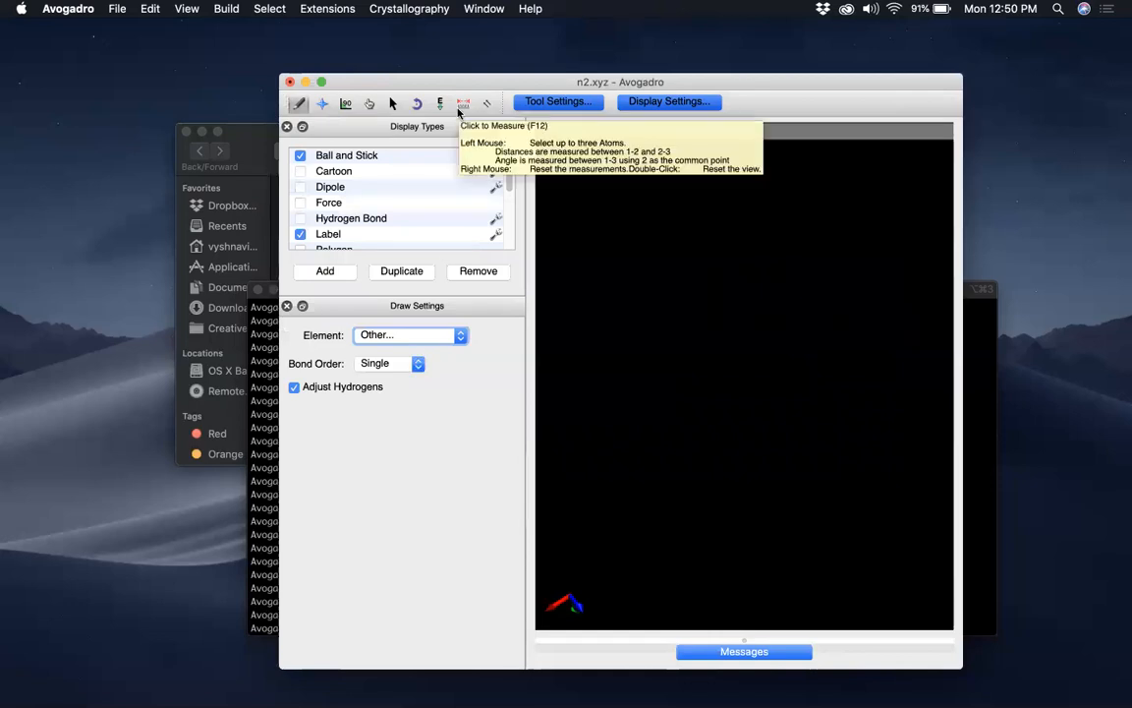
# Step: Bring up the Insert Fragment library and look through its categories and the amino_acids folder
pyautogui.click(90, 8)
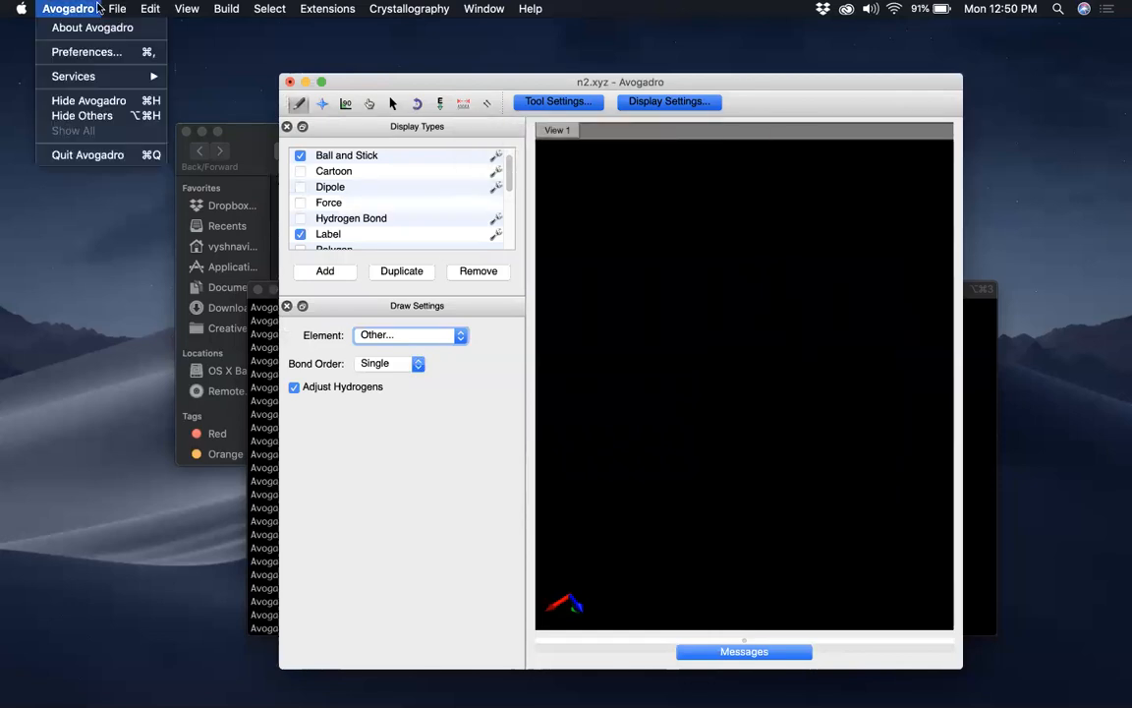
pyautogui.moveTo(114, 8)
pyautogui.moveTo(152, 8)
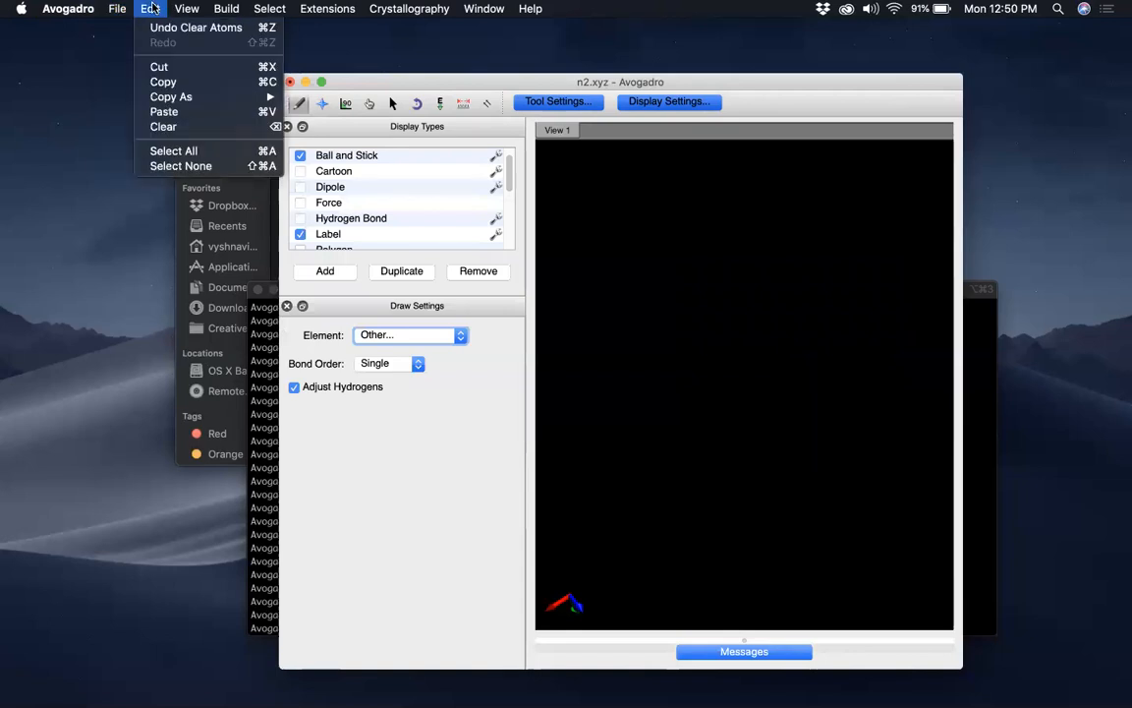
pyautogui.moveTo(218, 9)
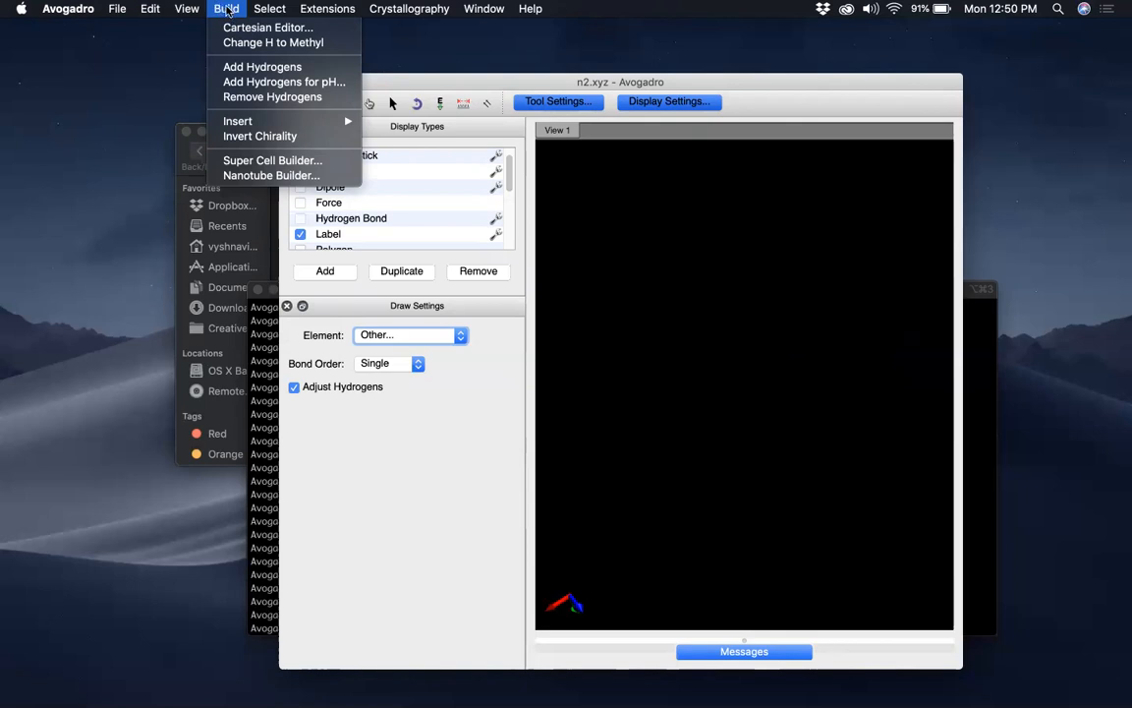
pyautogui.moveTo(254, 123)
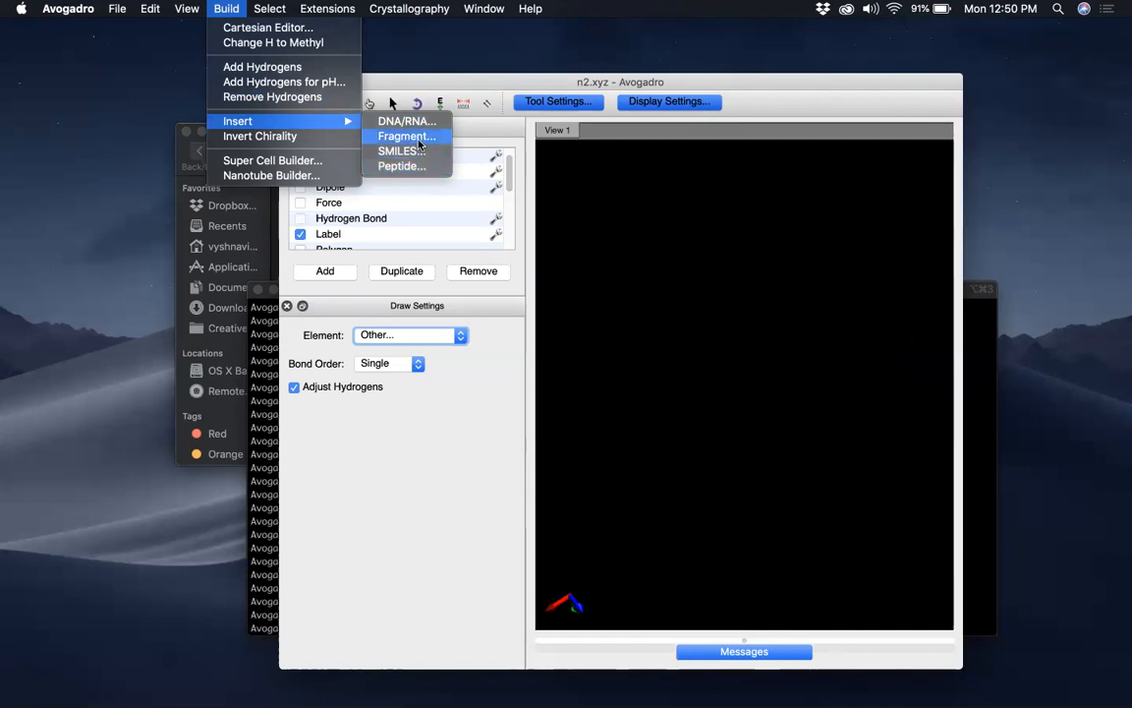
pyautogui.click(407, 137)
pyautogui.scroll(-10, 514, 336)
pyautogui.scroll(10, 514, 337)
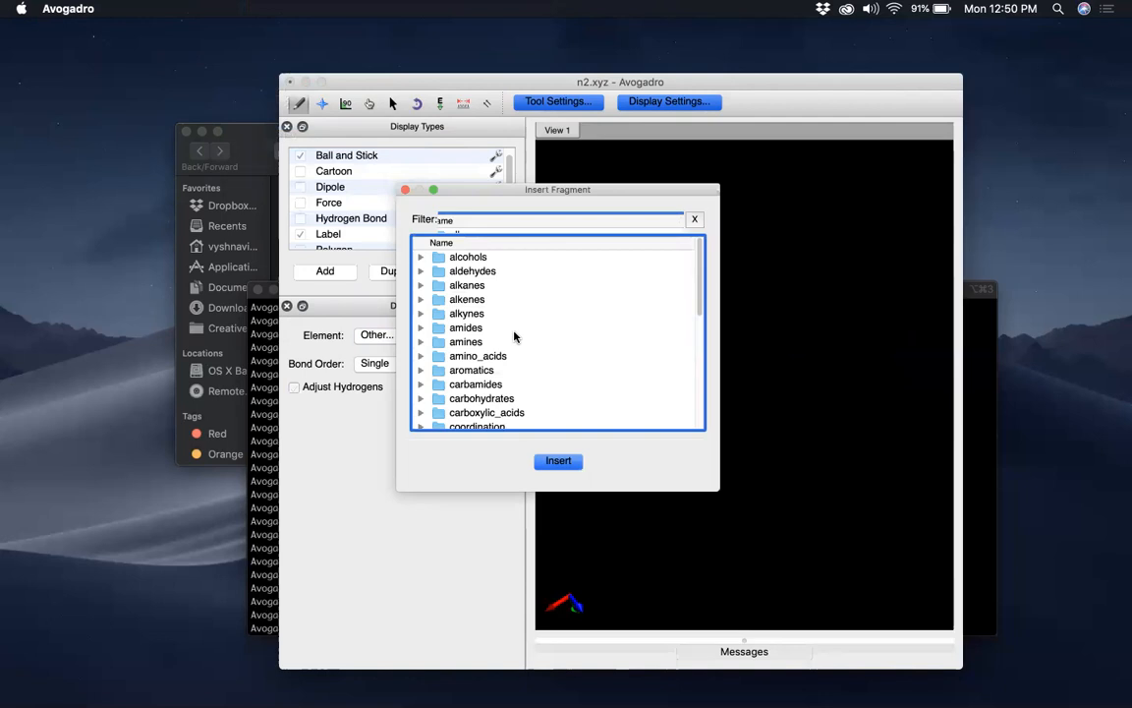
pyautogui.click(421, 356)
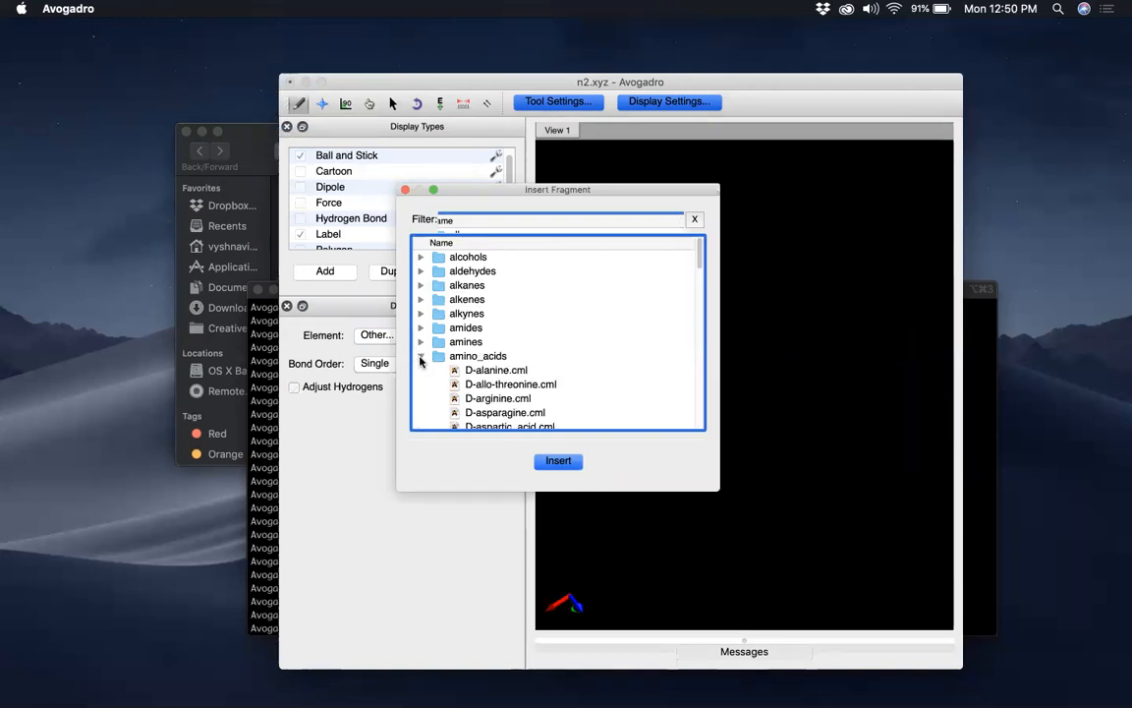
pyautogui.scroll(-10, 420, 361)
pyautogui.scroll(10, 421, 361)
pyautogui.click(421, 357)
# Step: Insert the benzene.cml fragment from the aromatics folder and close the fragment library
pyautogui.click(421, 369)
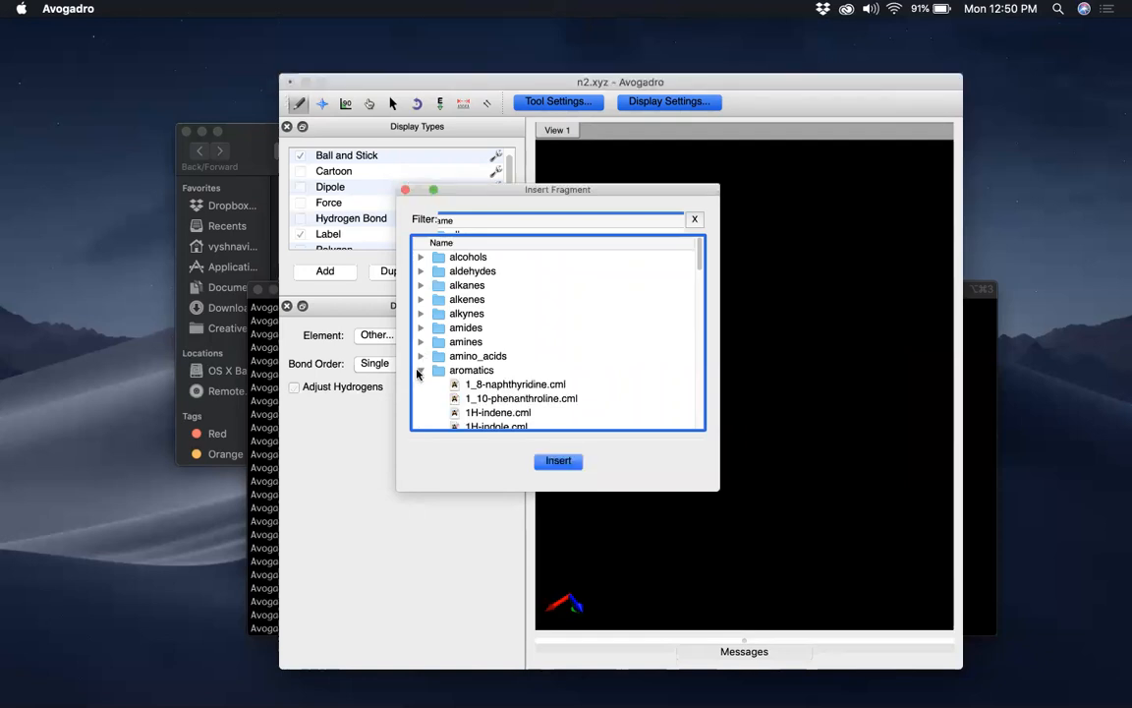
pyautogui.scroll(-5, 417, 373)
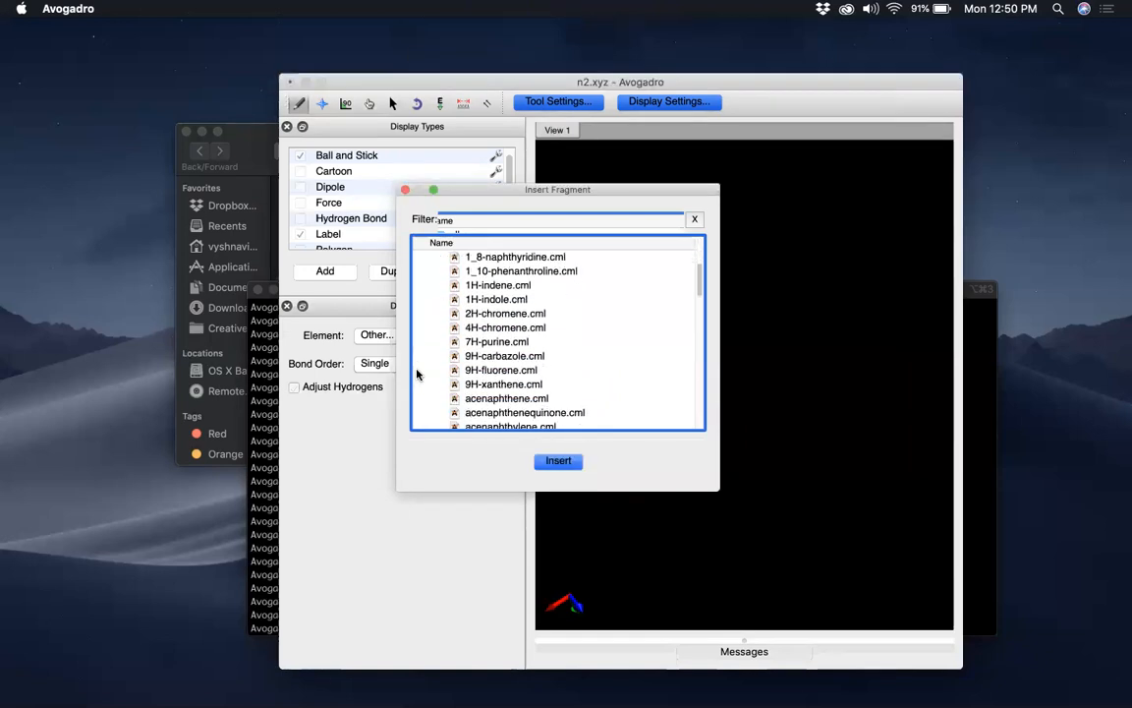
pyautogui.scroll(-4, 417, 374)
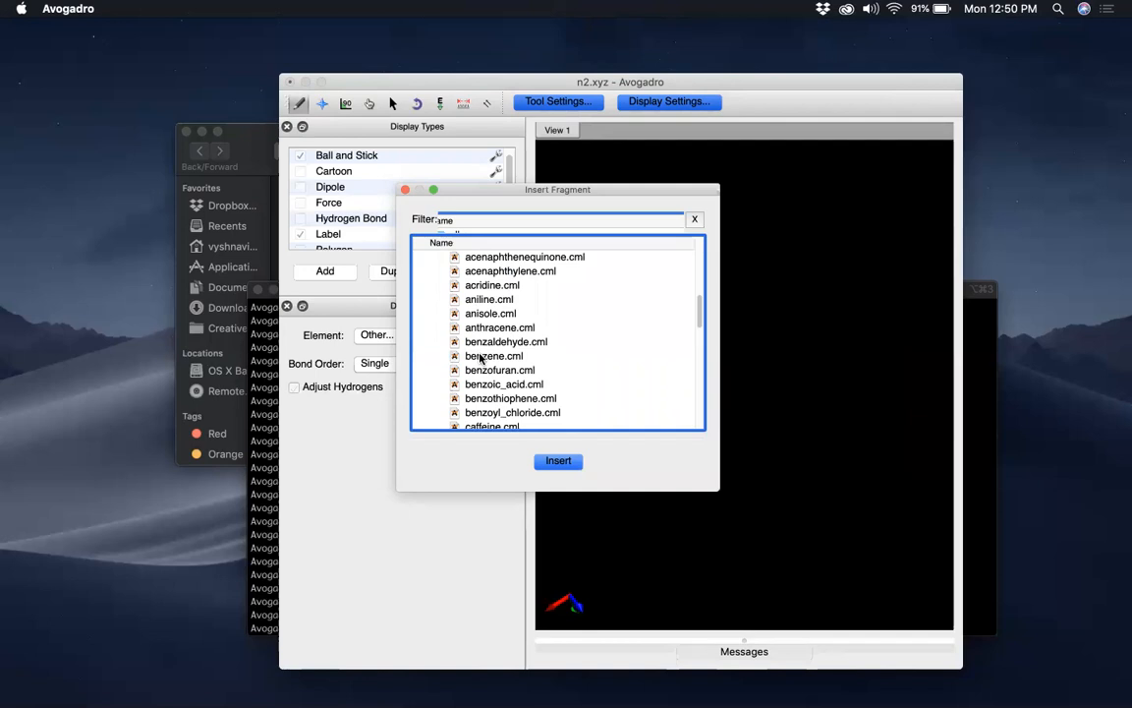
pyautogui.click(479, 358)
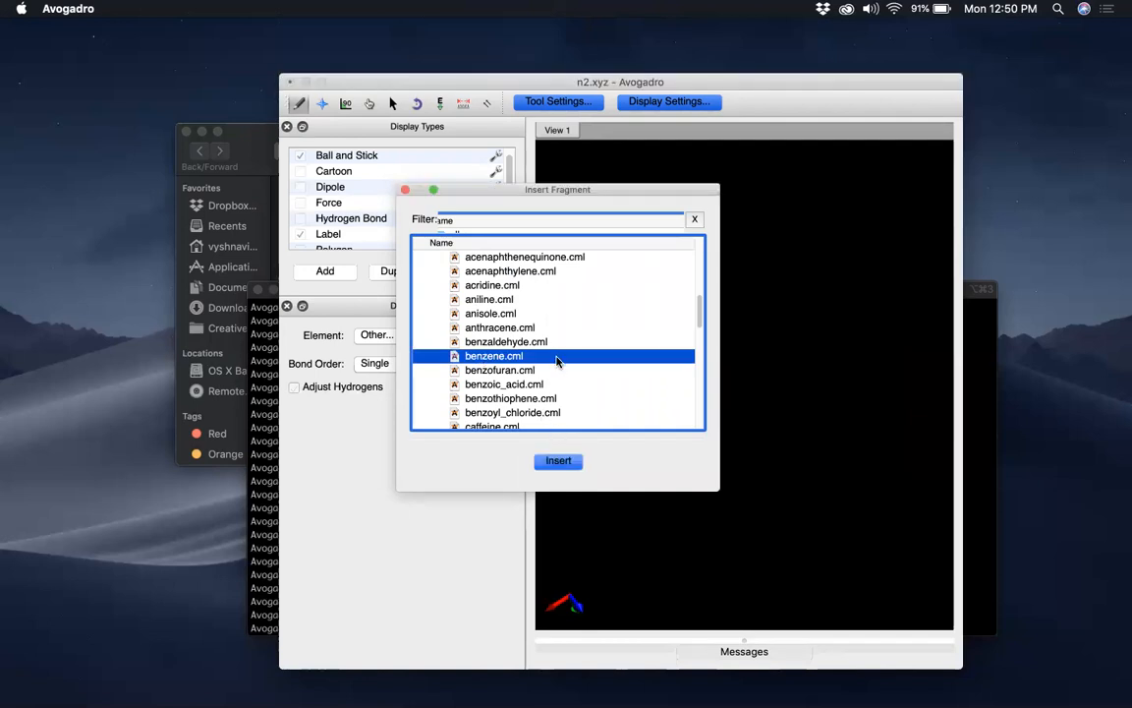
pyautogui.click(557, 460)
pyautogui.click(403, 190)
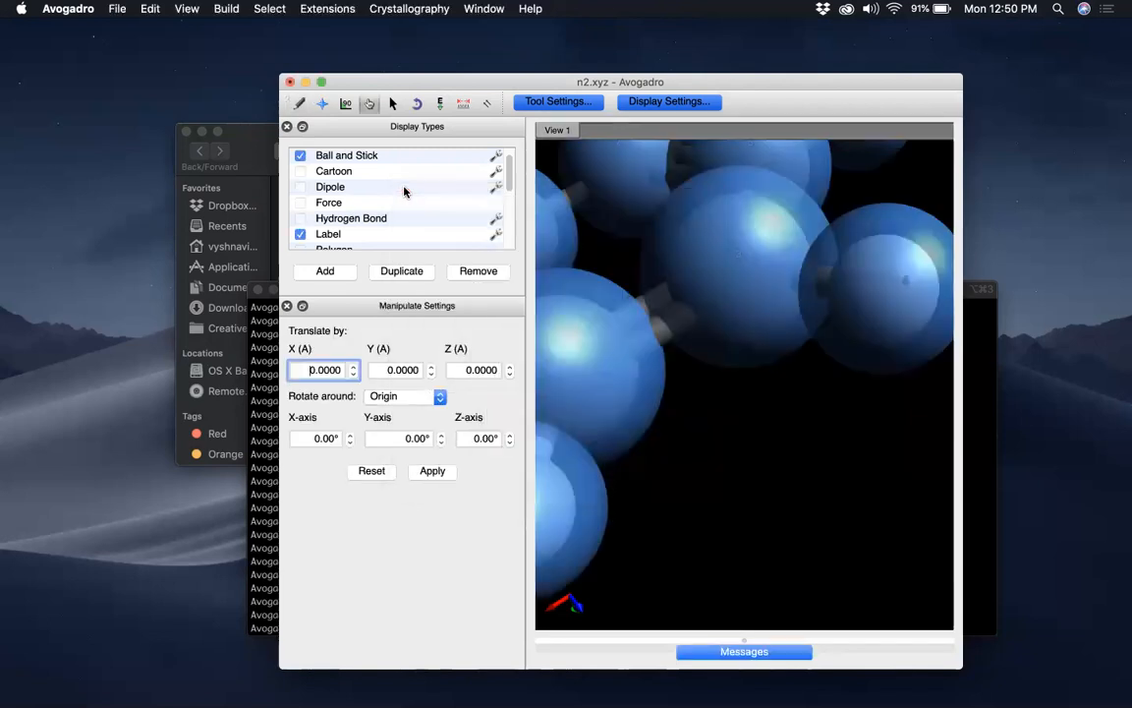
# Step: Deselect the atoms of the inserted benzene molecule and view the whole ring face-on
pyautogui.moveTo(677, 323); pyautogui.dragTo(693, 357)
pyautogui.scroll(-5, 693, 356)
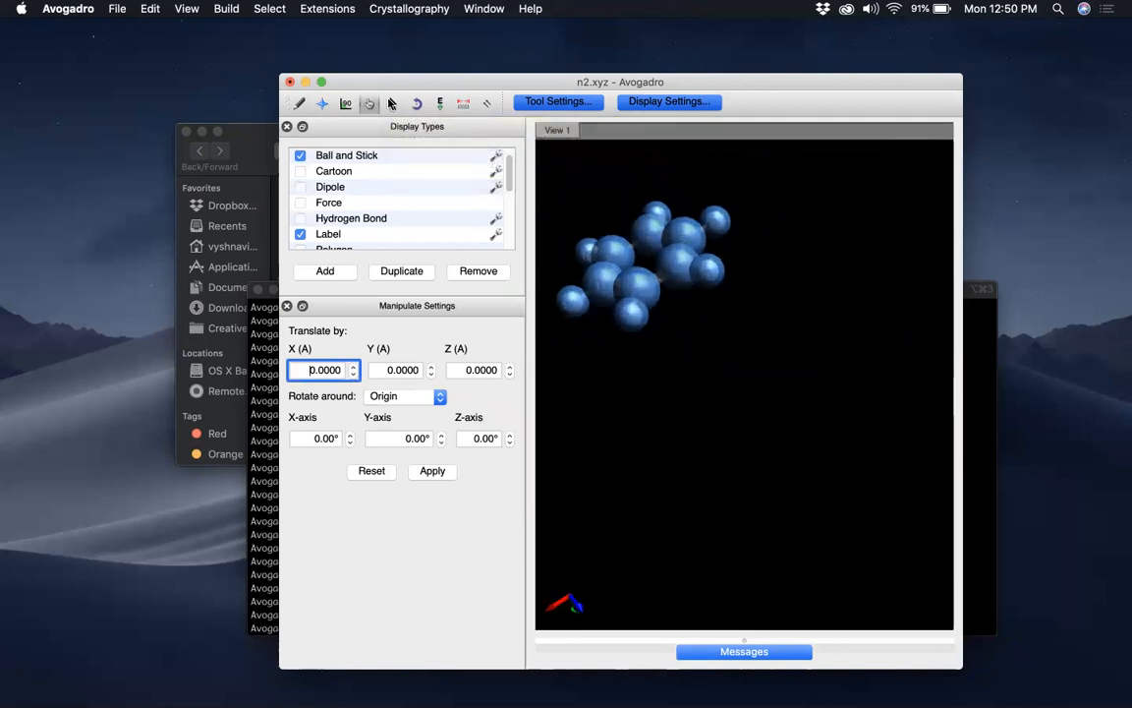
pyautogui.click(392, 104)
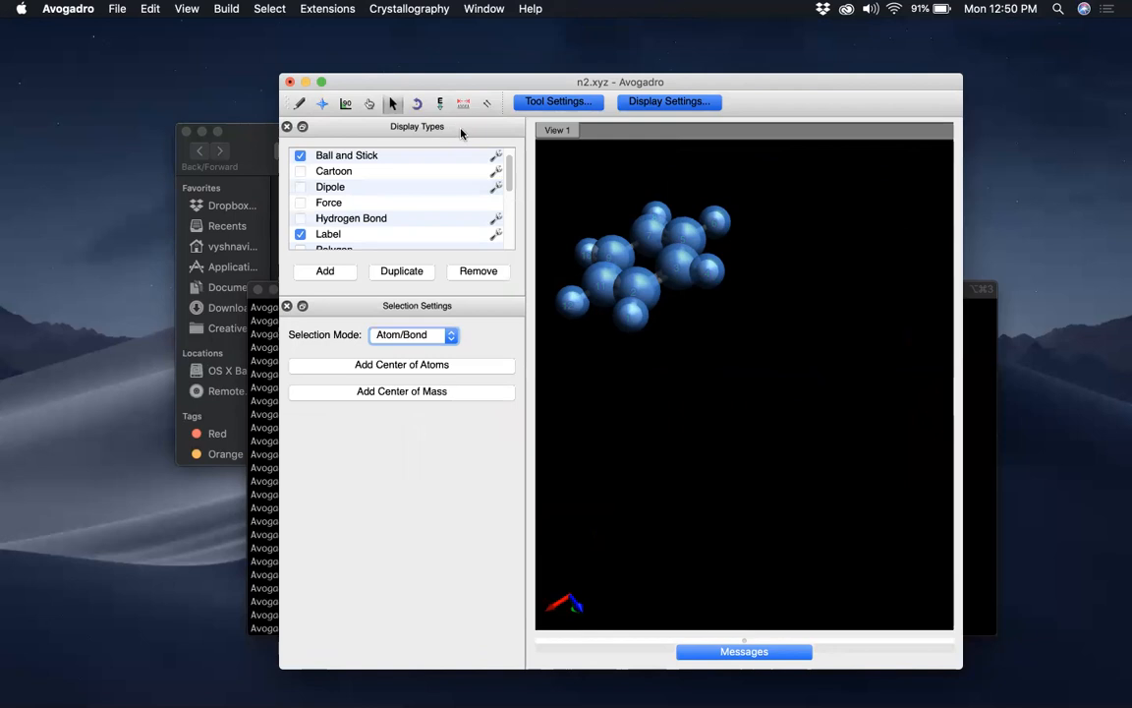
pyautogui.click(868, 368)
pyautogui.moveTo(550, 172); pyautogui.dragTo(787, 368)
pyautogui.moveTo(665, 249); pyautogui.dragTo(740, 360, button='right')
pyautogui.click(757, 269)
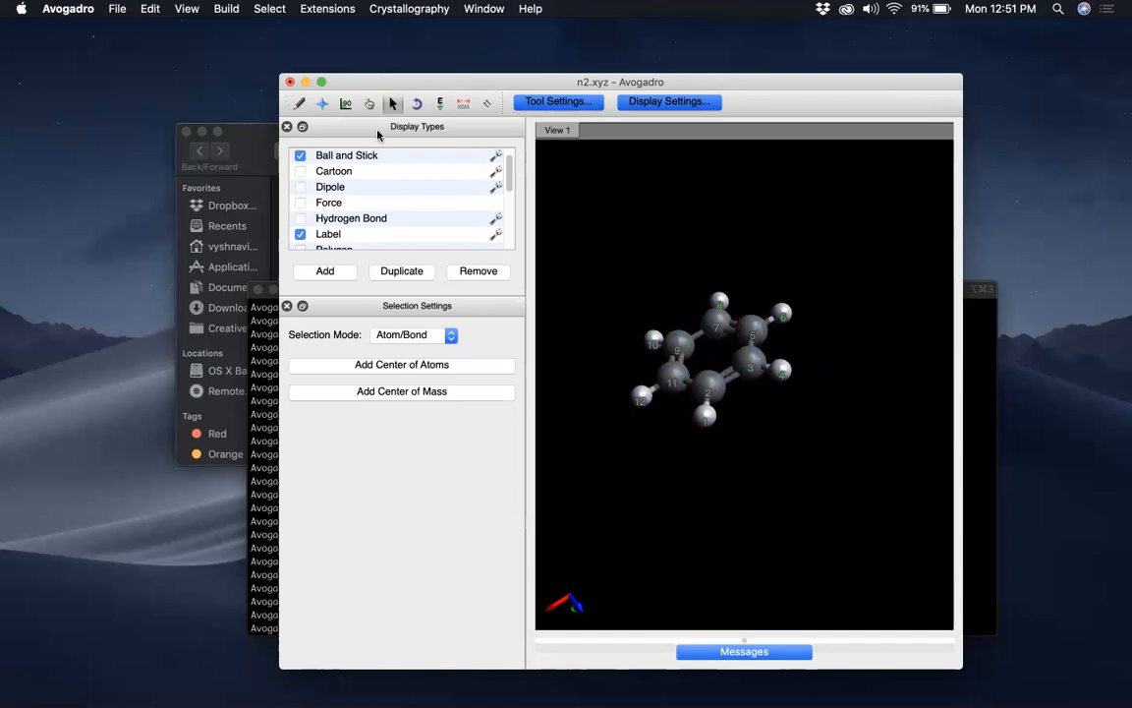
pyautogui.click(322, 103)
pyautogui.moveTo(660, 252); pyautogui.dragTo(669, 325)
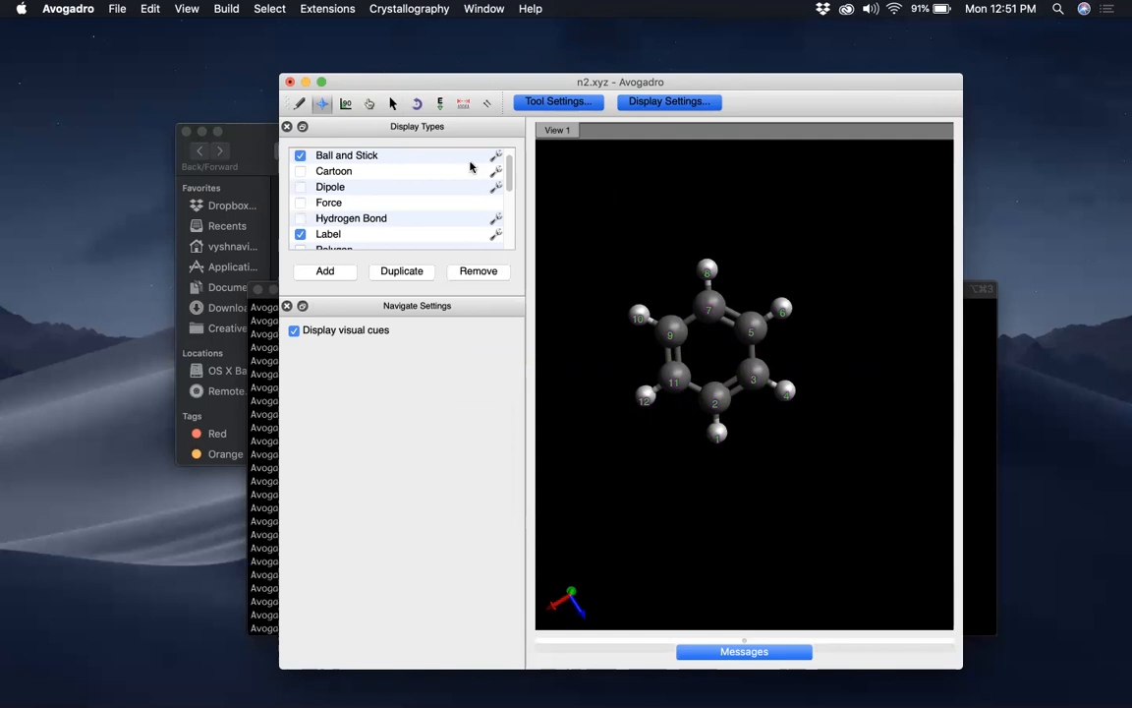
# Step: Select and delete the whole benzene molecule, and set the Draw tool's element to Carbon (6)
pyautogui.click(392, 103)
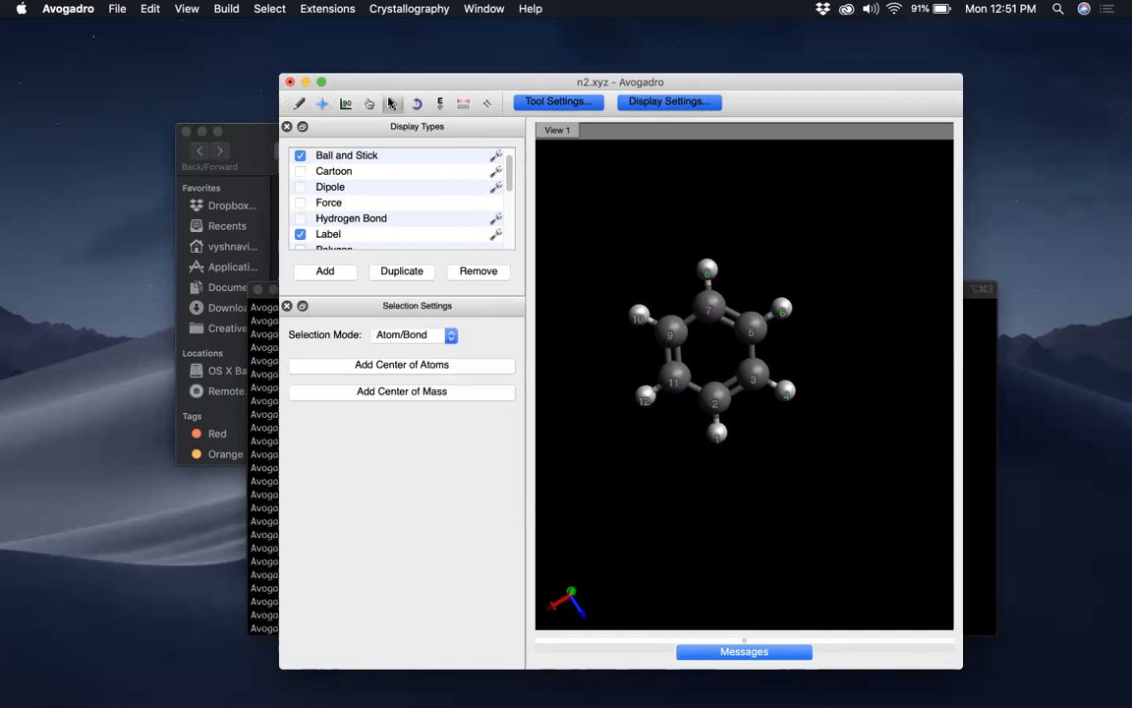
pyautogui.moveTo(577, 174); pyautogui.dragTo(938, 586)
pyautogui.press('Delete')
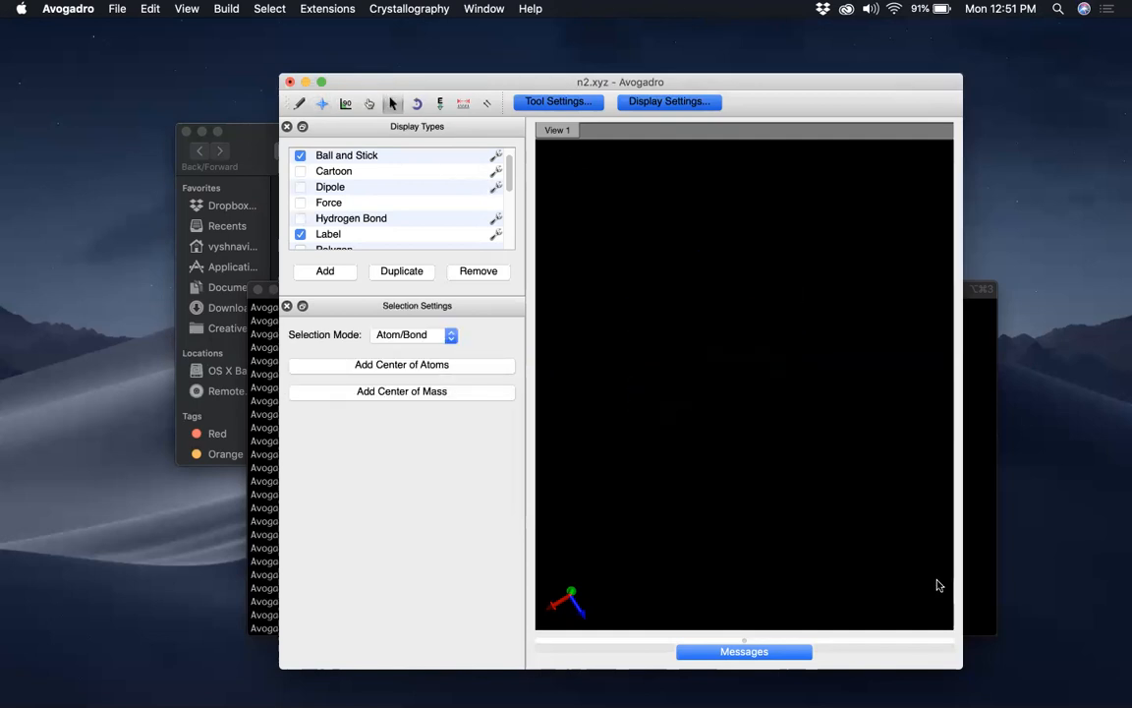
pyautogui.click(297, 103)
pyautogui.click(418, 335)
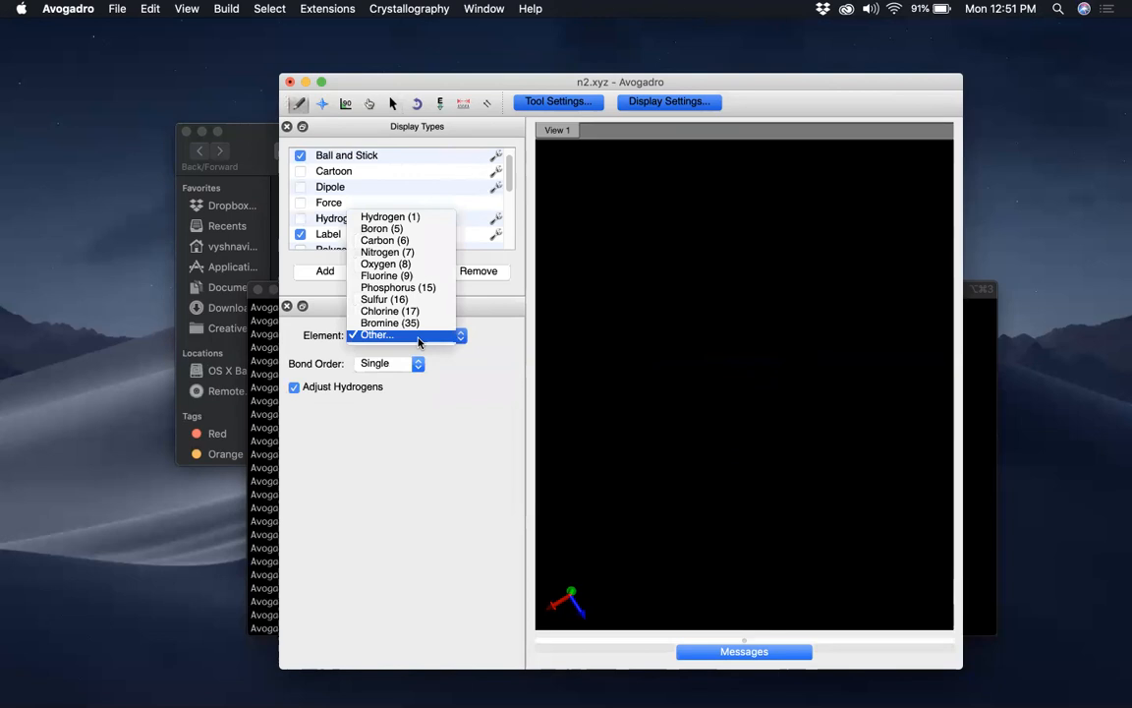
pyautogui.click(402, 242)
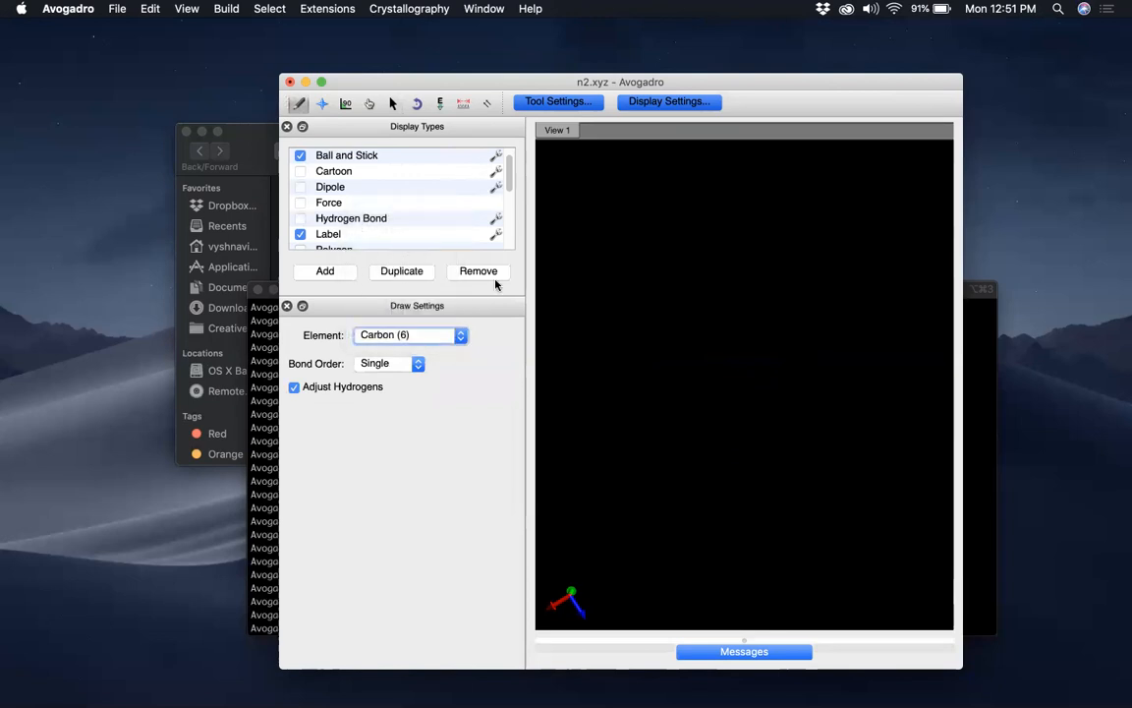
# Step: Draw a closed ring of six single-bonded carbon atoms with hydrogens adjusted automatically
pyautogui.click(727, 293)
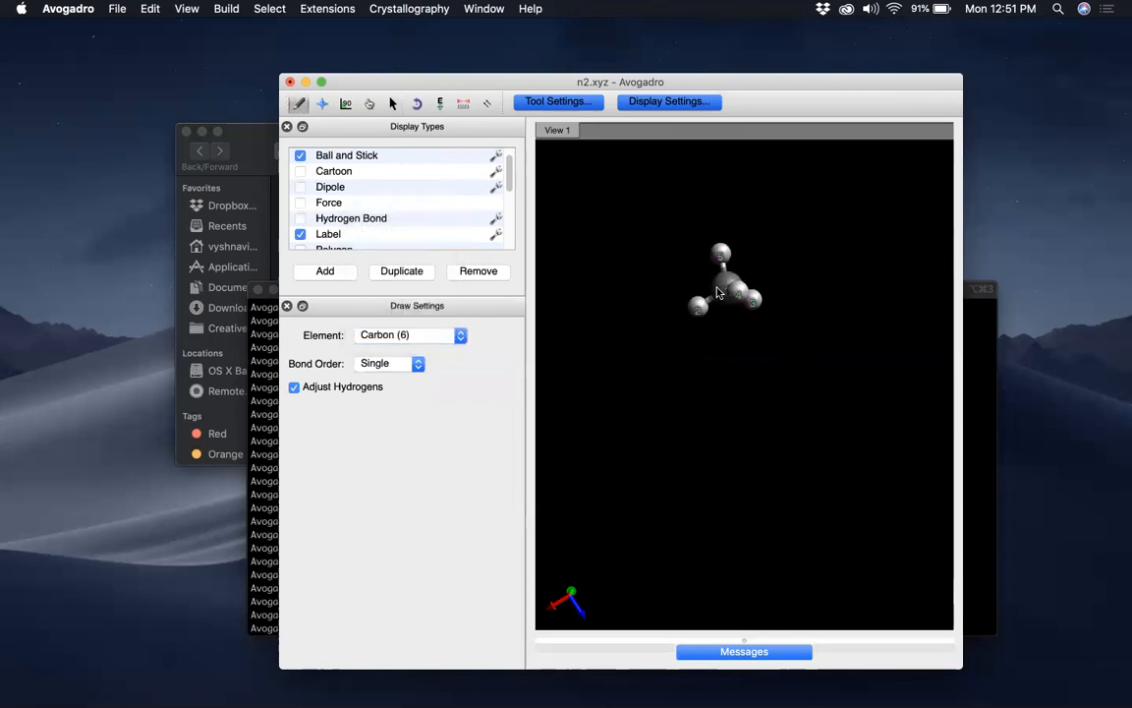
pyautogui.click(322, 103)
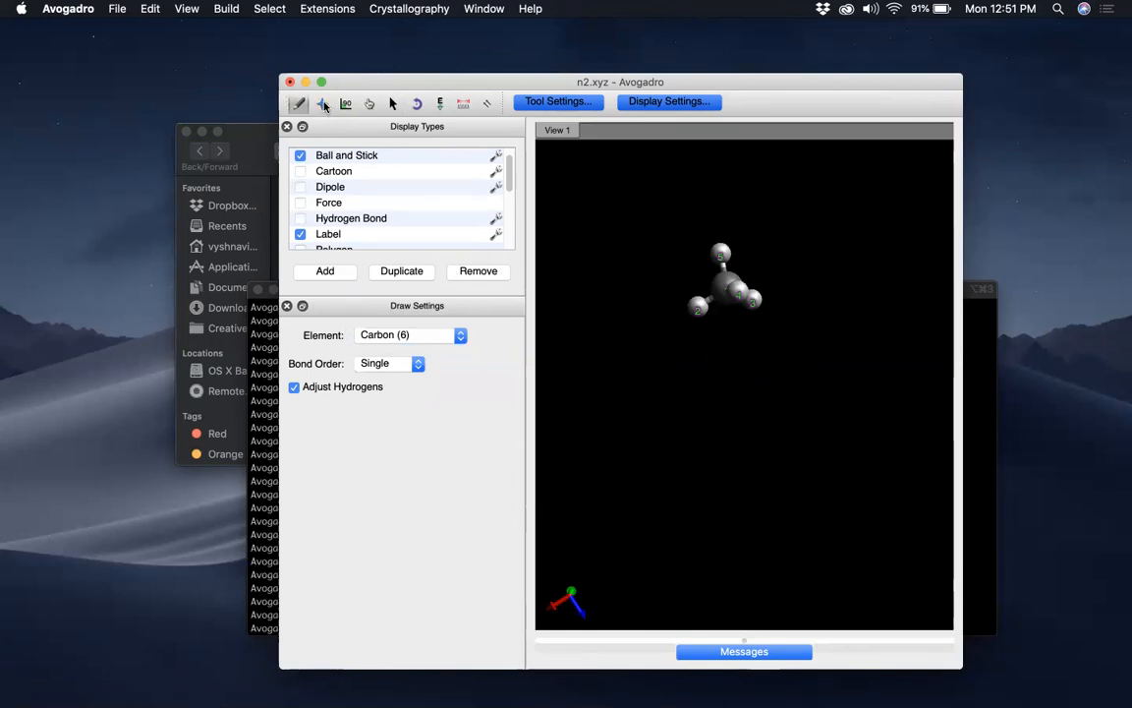
pyautogui.click(296, 104)
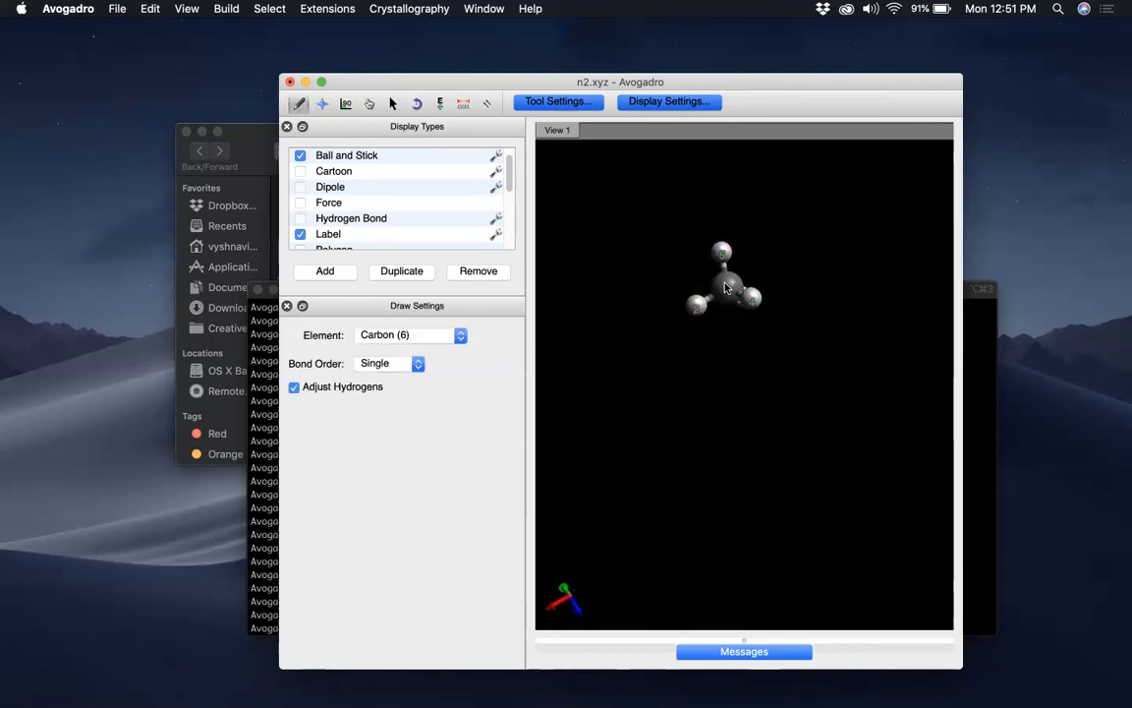
pyautogui.moveTo(725, 287)
pyautogui.mouseDown()
pyautogui.moveTo(676, 336)
pyautogui.moveTo(678, 404)
pyautogui.moveTo(755, 432)
pyautogui.moveTo(747, 444)
pyautogui.moveTo(792, 387)
pyautogui.moveTo(798, 407)
pyautogui.moveTo(801, 342)
pyautogui.moveTo(734, 302)
pyautogui.mouseUp()
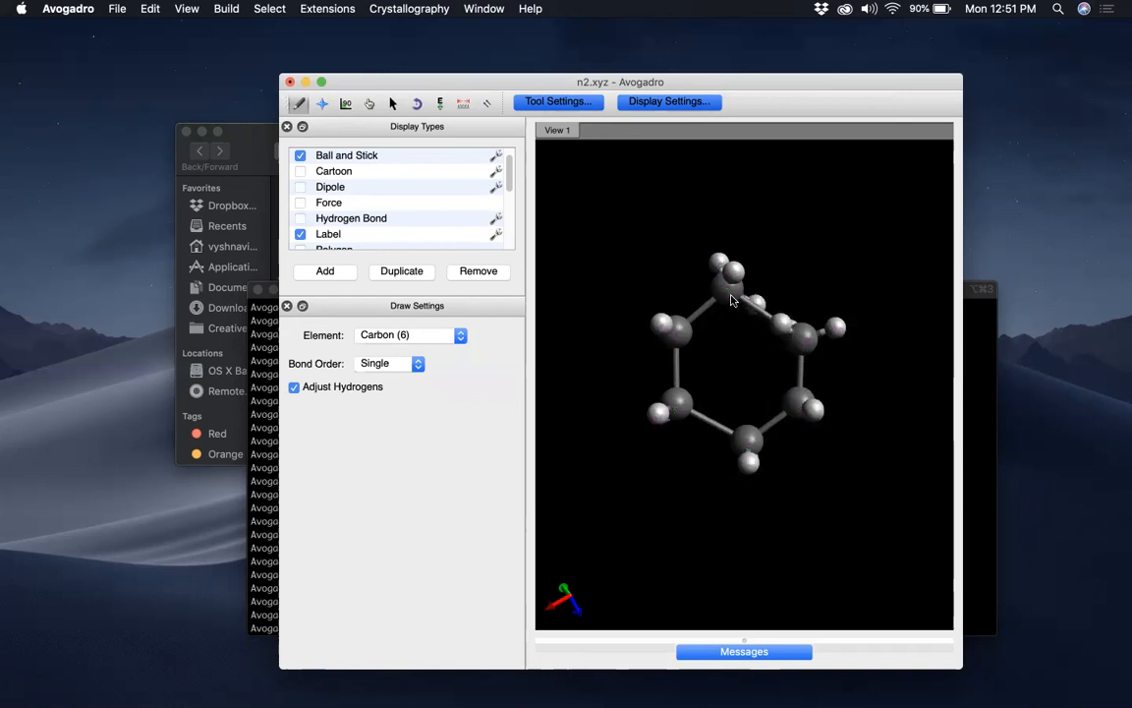
pyautogui.moveTo(731, 301); pyautogui.dragTo(732, 301)
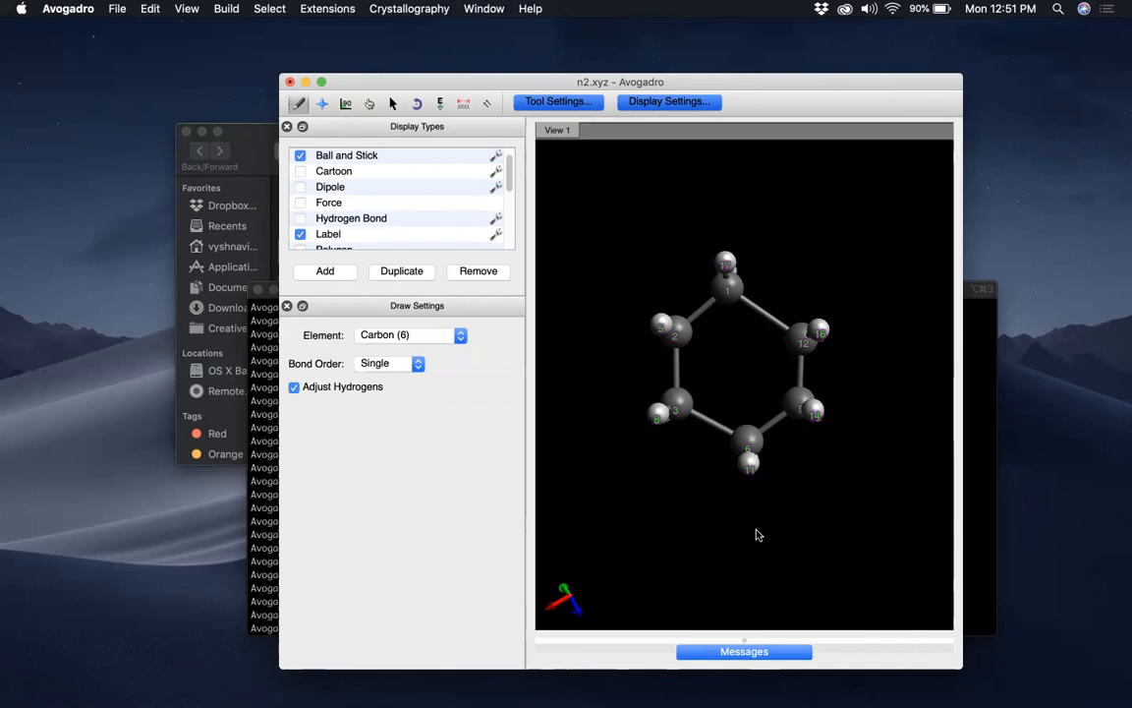
# Step: Turn three alternating ring bonds (1–2, 3–4 and 5–6) into double bonds and inspect the benzene ring from several angles
pyautogui.click(702, 317)
pyautogui.click(707, 427)
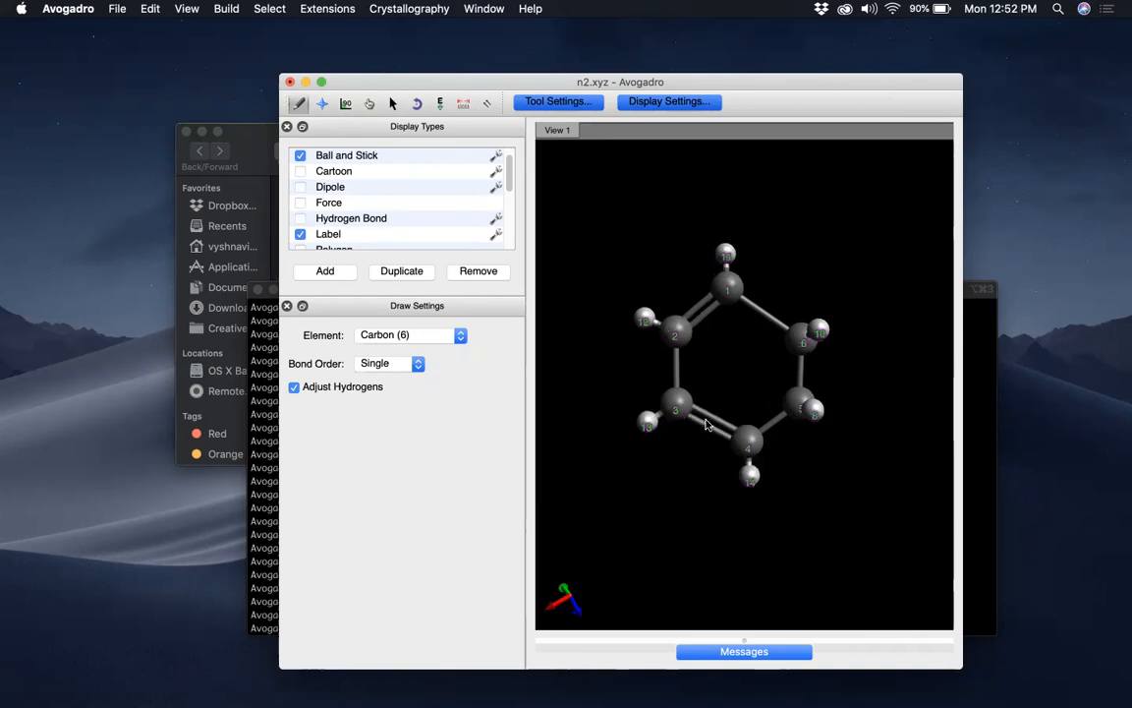
pyautogui.click(801, 378)
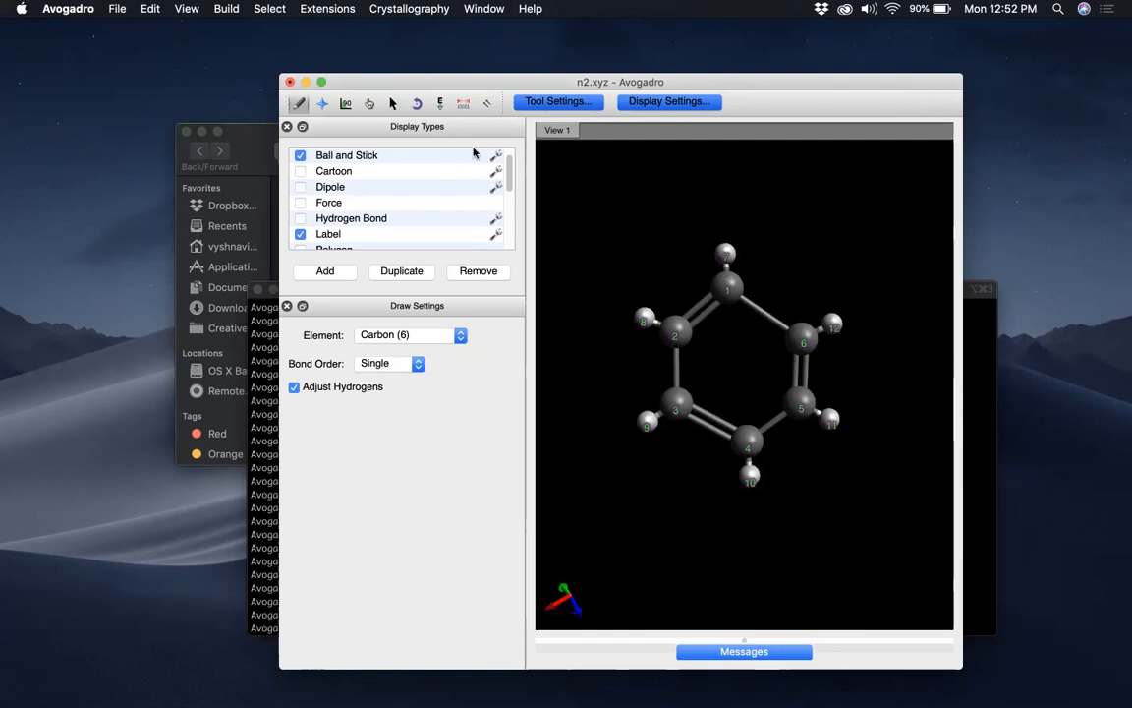
pyautogui.click(321, 104)
pyautogui.moveTo(663, 188); pyautogui.dragTo(945, 280)
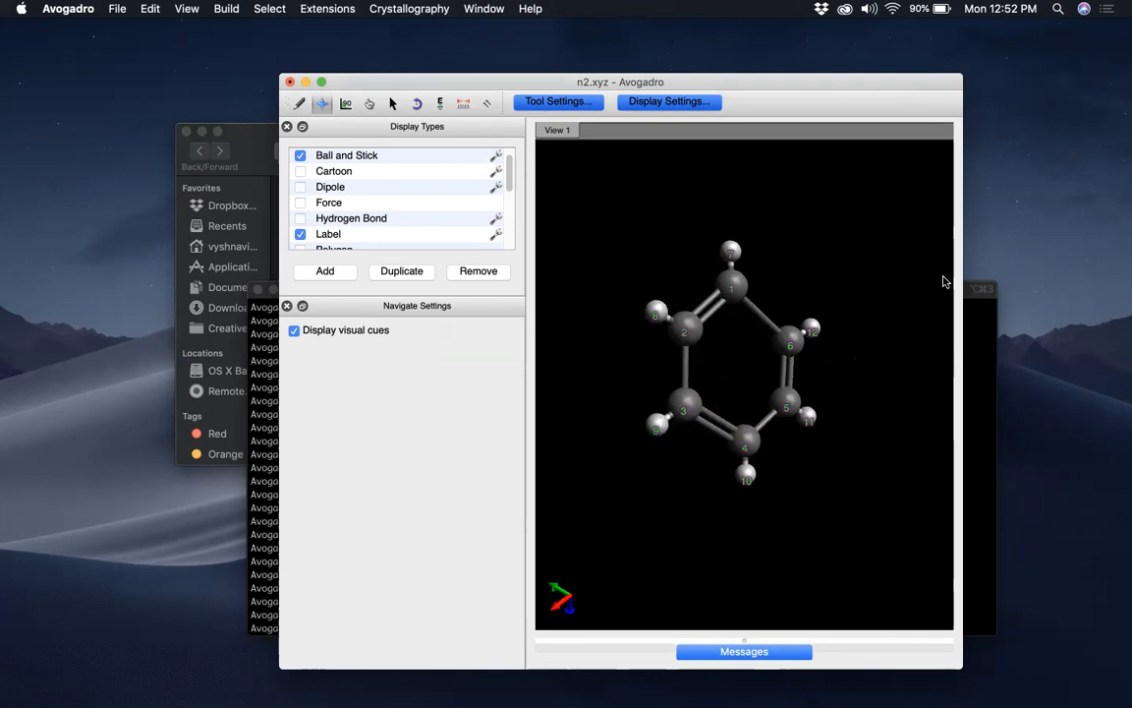
pyautogui.moveTo(894, 368)
pyautogui.mouseDown()
pyautogui.moveTo(872, 405)
pyautogui.moveTo(677, 486)
pyautogui.moveTo(743, 233)
pyautogui.moveTo(913, 333)
pyautogui.moveTo(769, 295)
pyautogui.moveTo(890, 351)
pyautogui.moveTo(897, 451)
pyautogui.moveTo(915, 337)
pyautogui.moveTo(884, 368)
pyautogui.mouseUp()
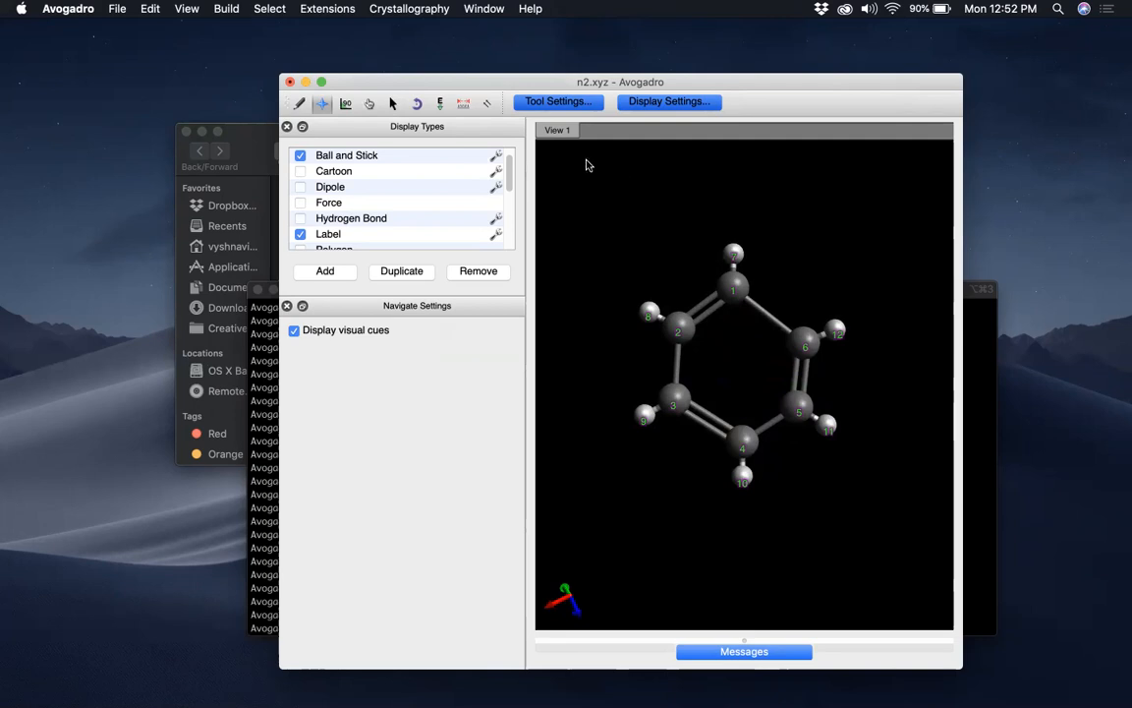
# Step: Save the ring as a new XYZ file named benzene in the Avogadro_tutorial folder
pyautogui.click(114, 9)
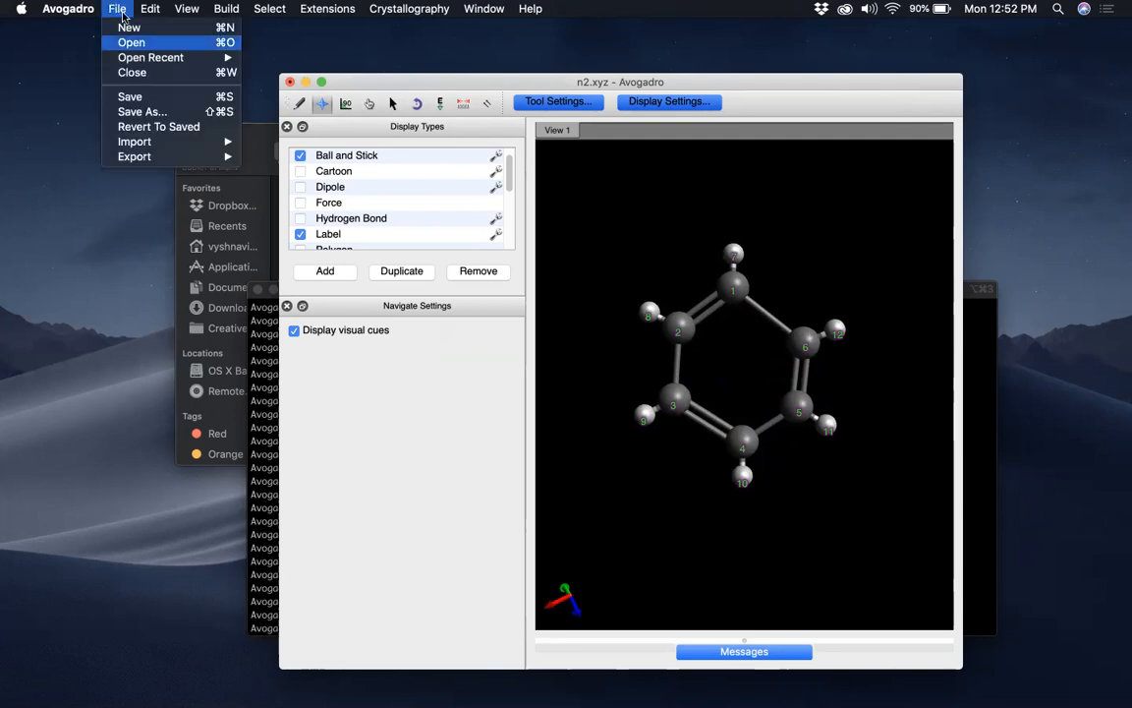
pyautogui.click(156, 114)
pyautogui.write('benzene')
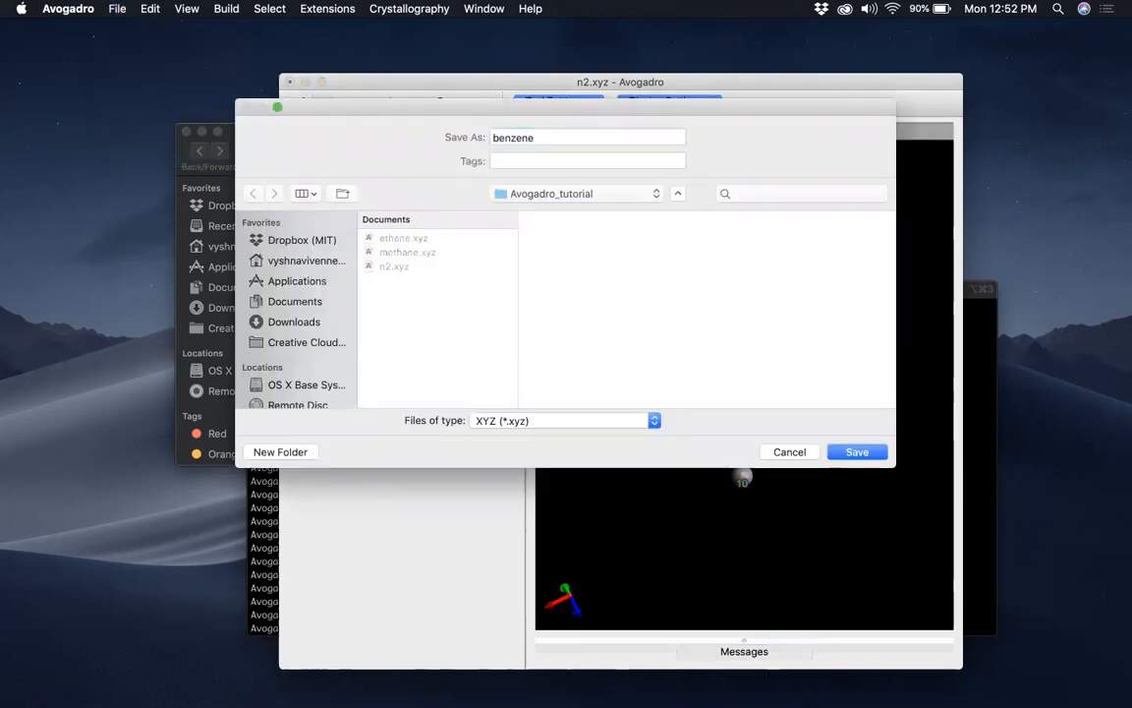
pyautogui.press('Return')
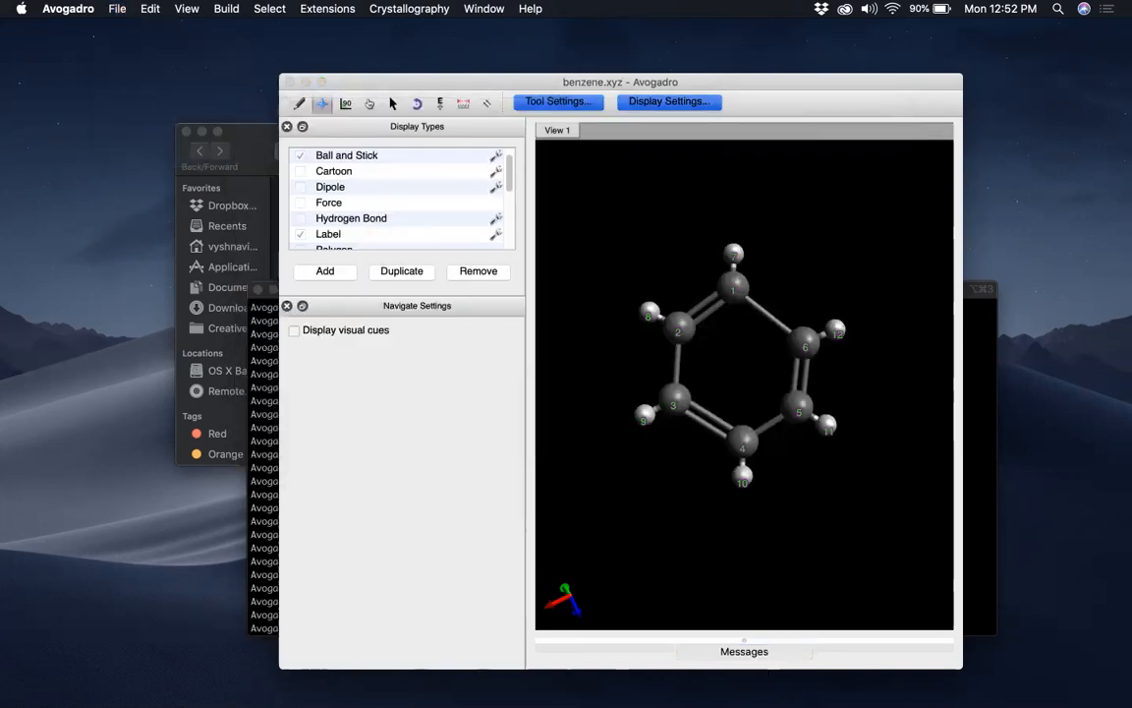
pyautogui.moveTo(367, 87); pyautogui.dragTo(351, 92)
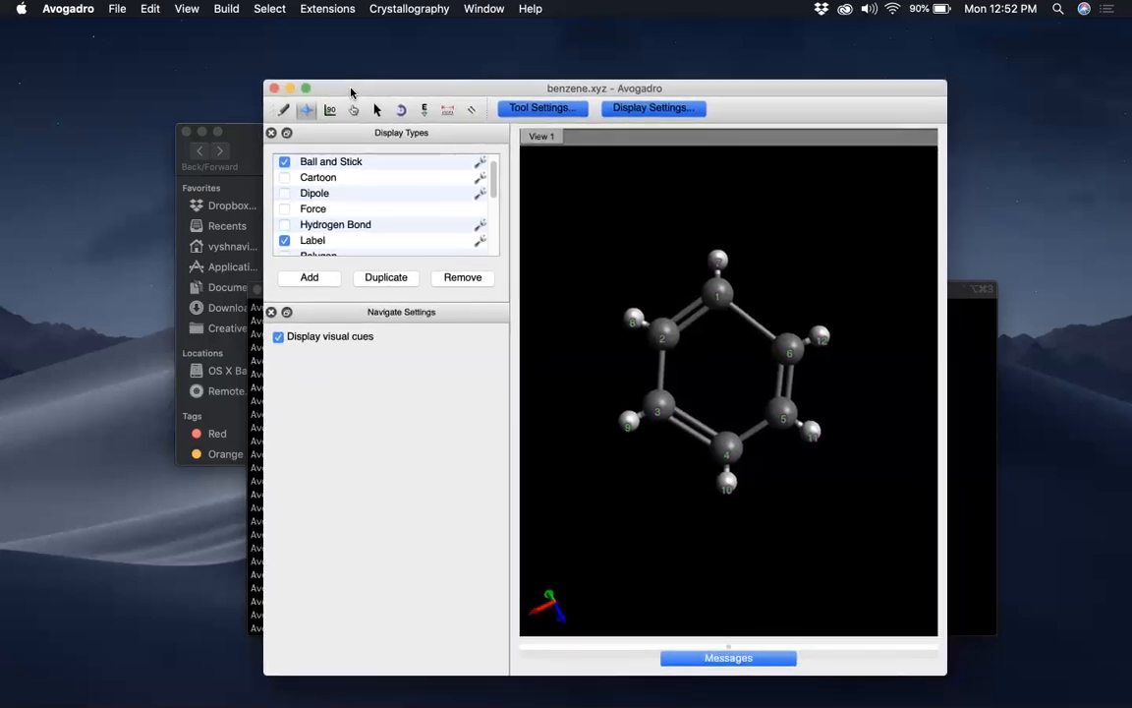
# Step: Replace the hydrogen on ring carbon 1 with a single-bonded Nitrogen (7) atom to form an amino group
pyautogui.click(283, 110)
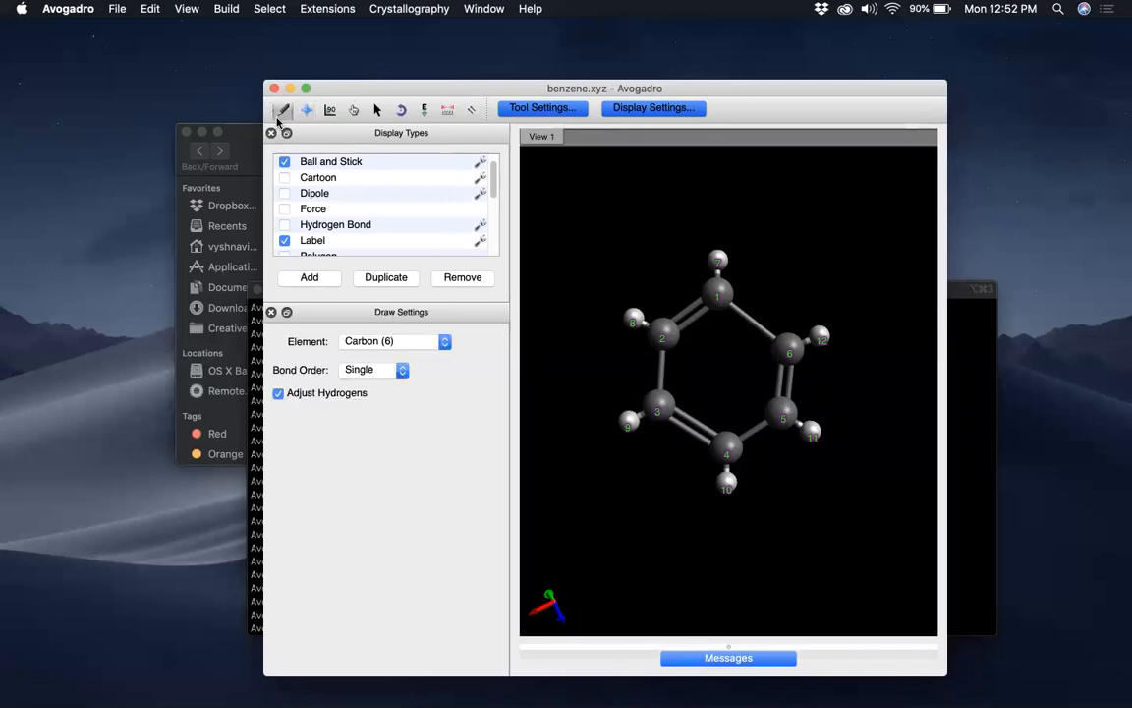
pyautogui.click(443, 340)
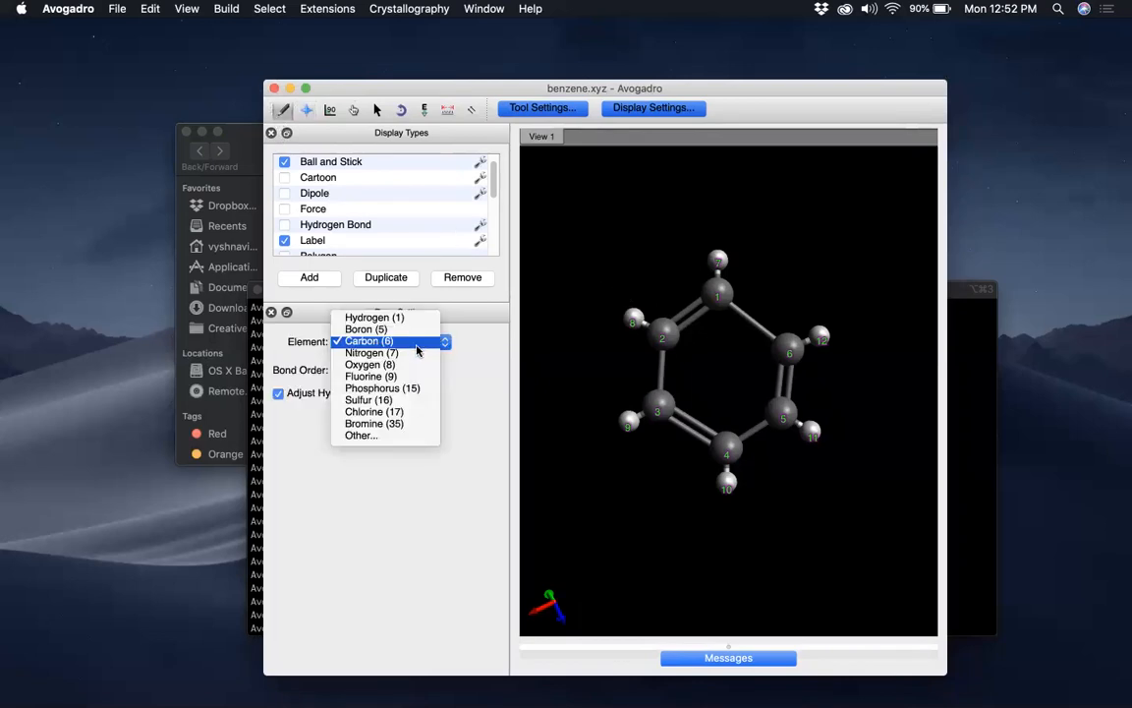
pyautogui.click(416, 353)
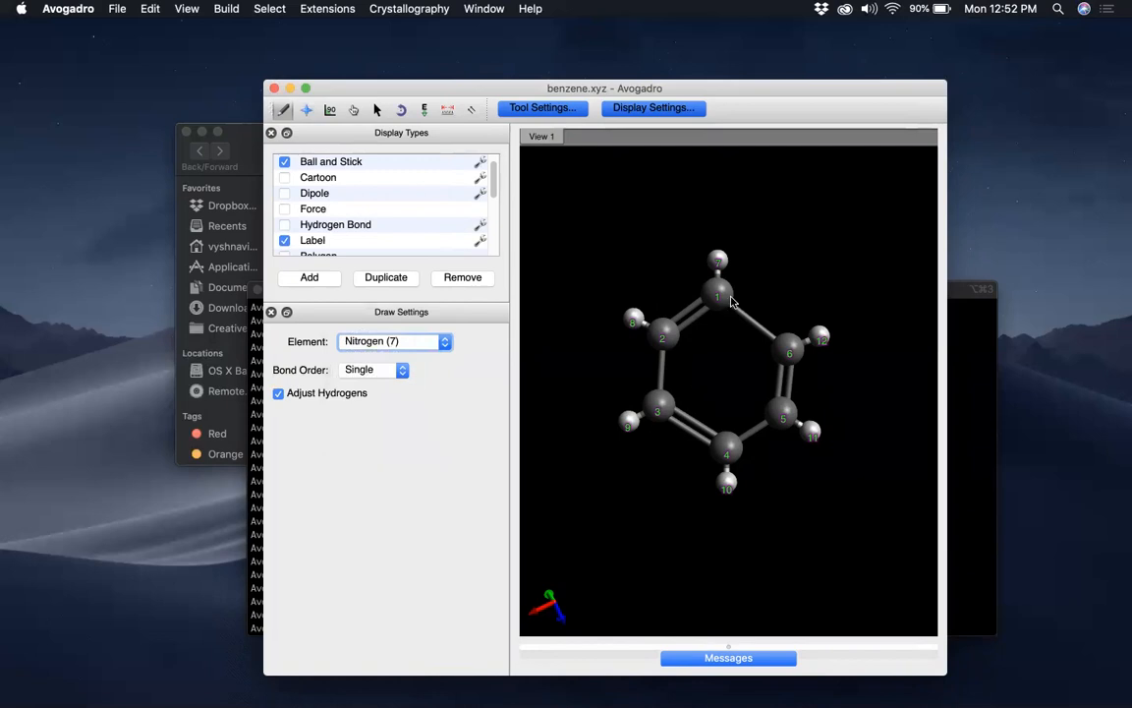
pyautogui.moveTo(726, 294); pyautogui.dragTo(717, 238)
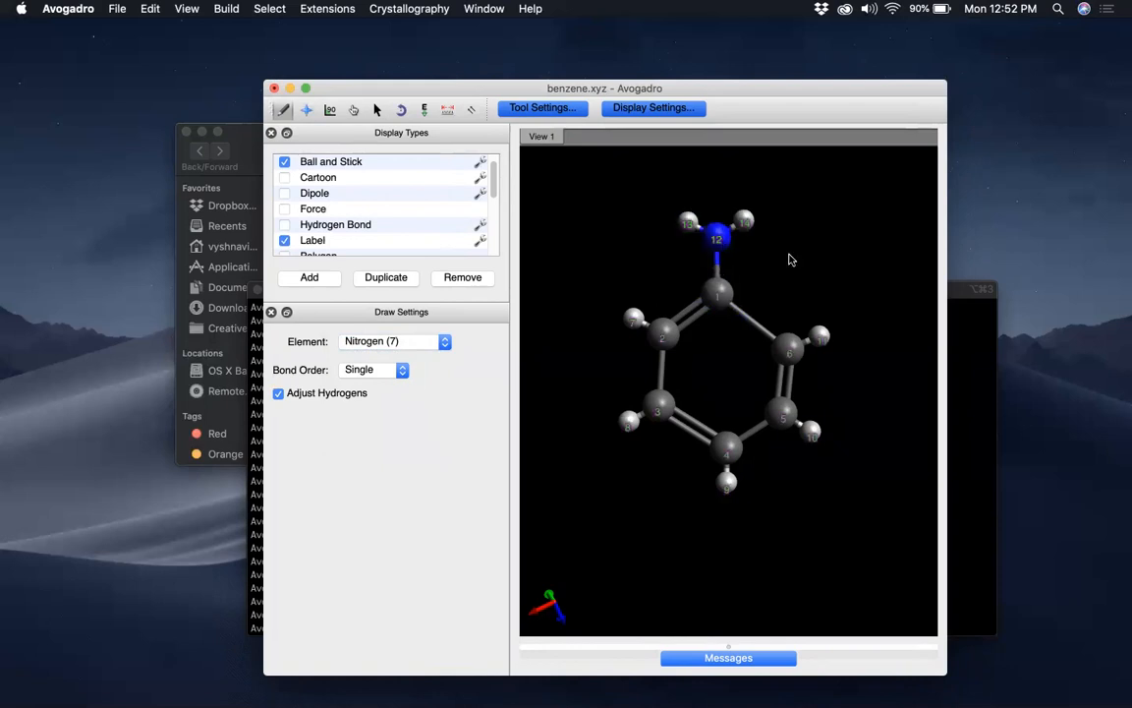
pyautogui.click(305, 109)
pyautogui.moveTo(610, 254)
pyautogui.mouseDown()
pyautogui.moveTo(635, 276)
pyautogui.moveTo(597, 189)
pyautogui.moveTo(556, 273)
pyautogui.moveTo(671, 236)
pyautogui.mouseUp()
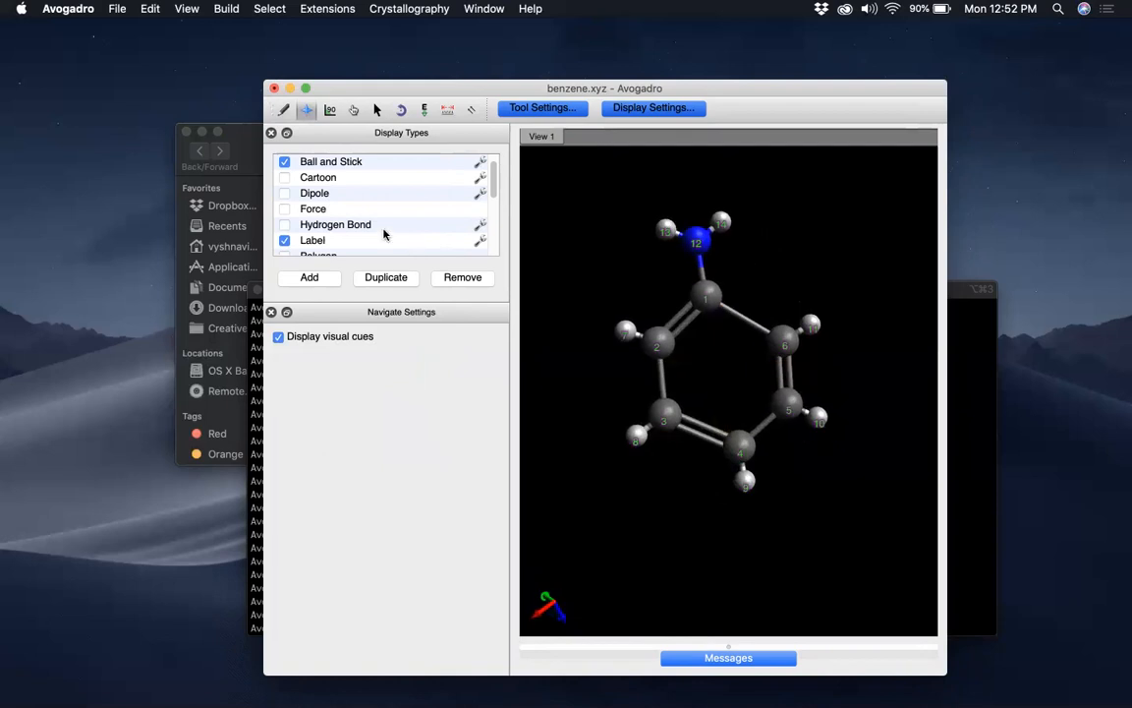
# Step: Replace the hydrogen on ring carbon 6 with a single-bonded Chlorine (17) atom
pyautogui.click(283, 109)
pyautogui.click(386, 341)
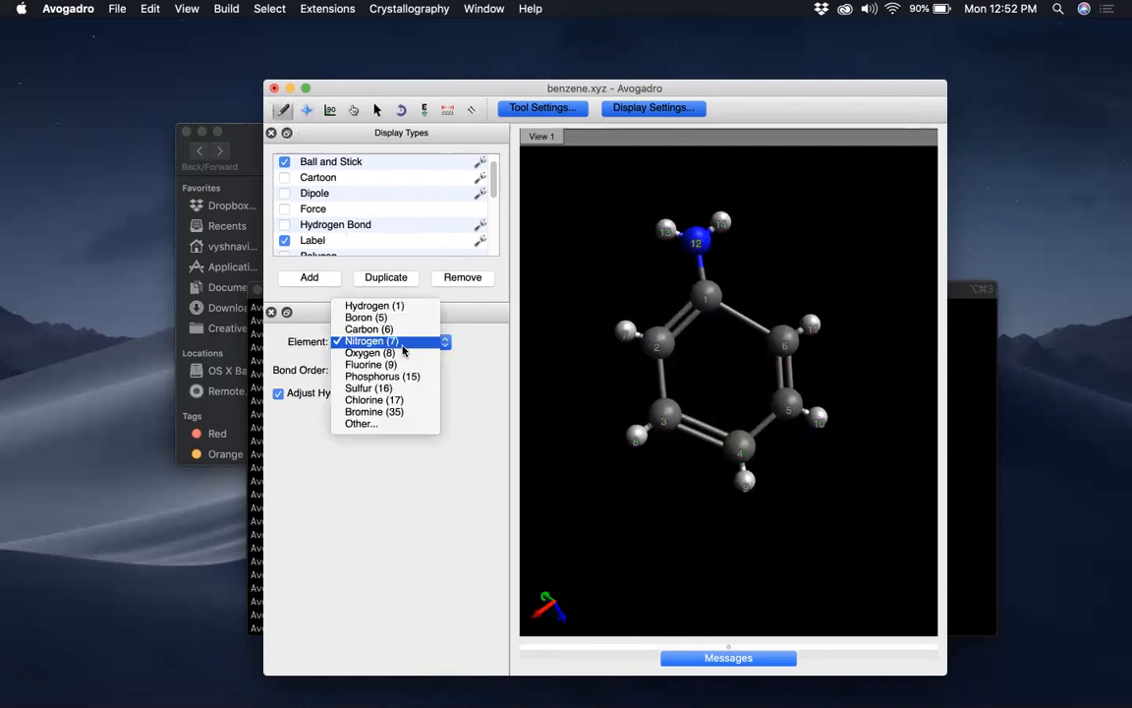
pyautogui.click(374, 399)
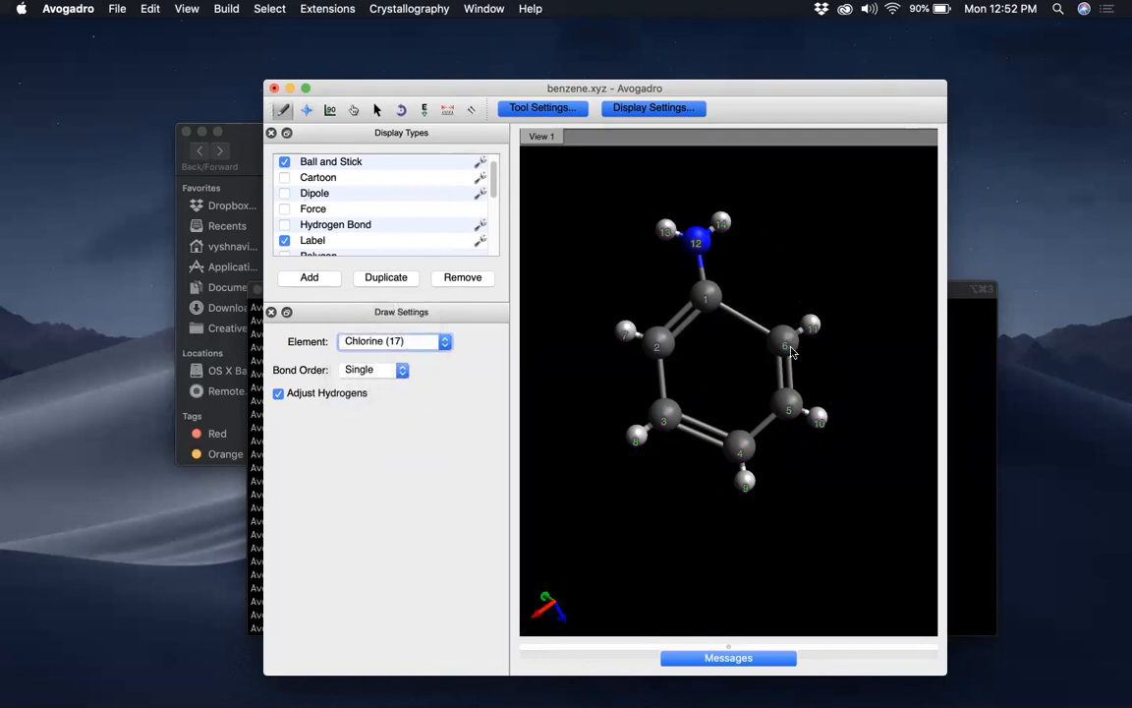
pyautogui.moveTo(783, 340); pyautogui.dragTo(836, 305)
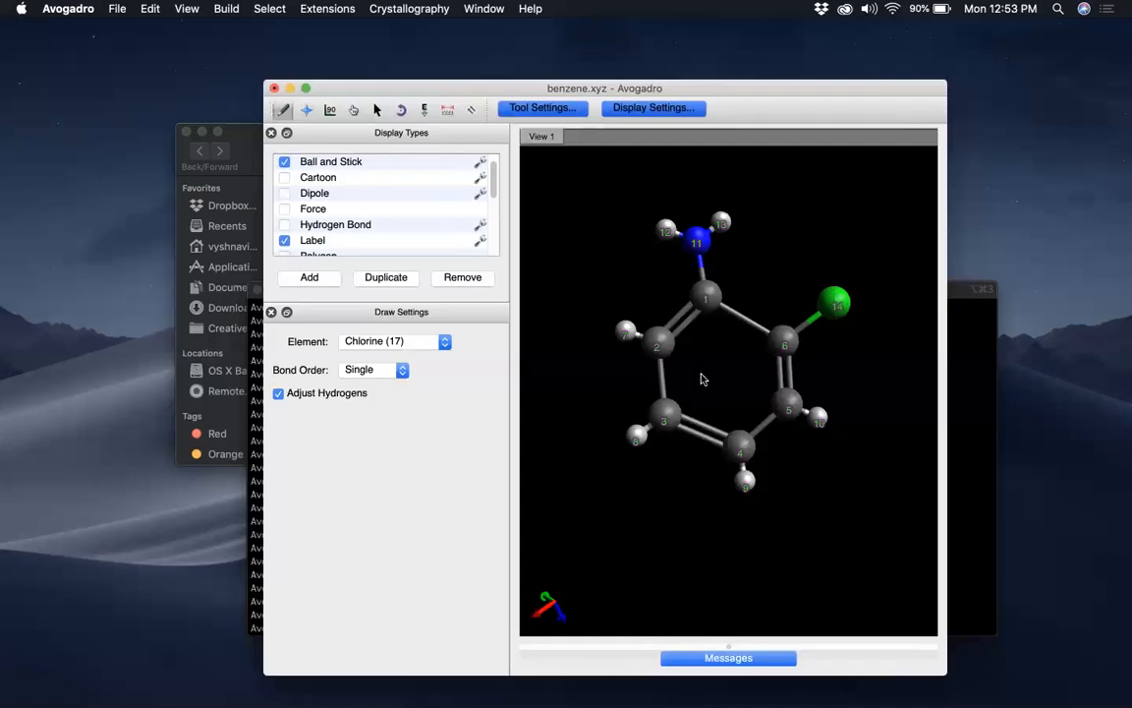
# Step: Attach a Carbon (6) methyl group to ring carbon 3 and an Oxygen (8) hydroxyl group to ring carbon 2
pyautogui.click(425, 342)
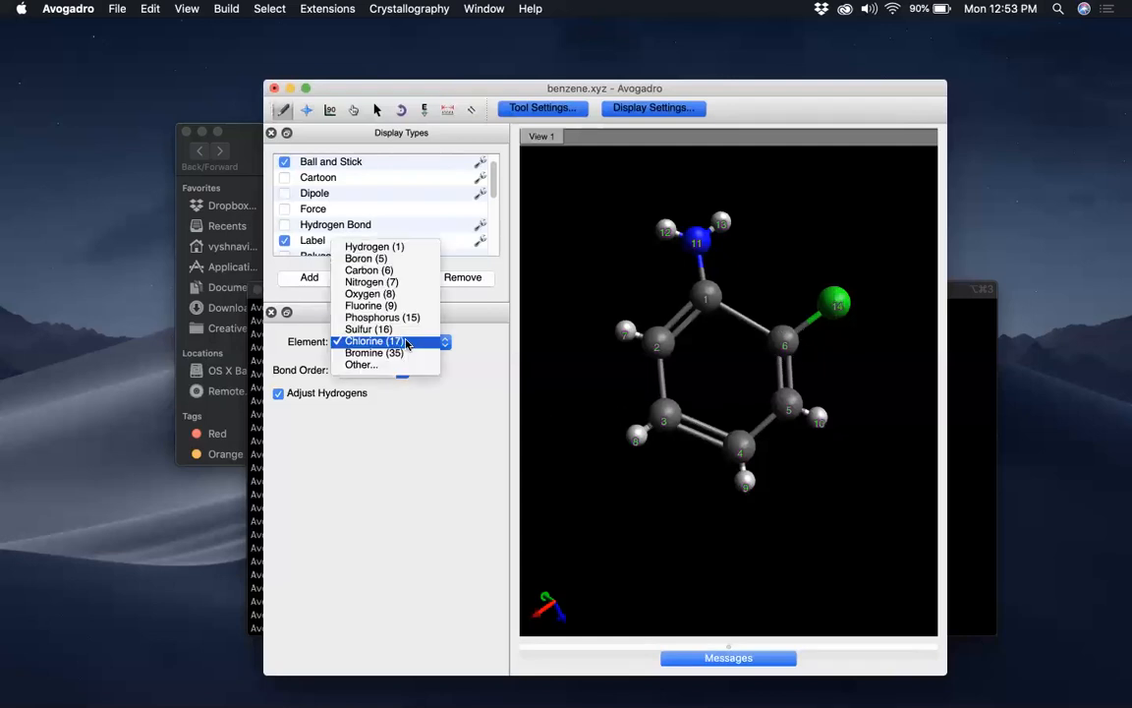
pyautogui.click(369, 269)
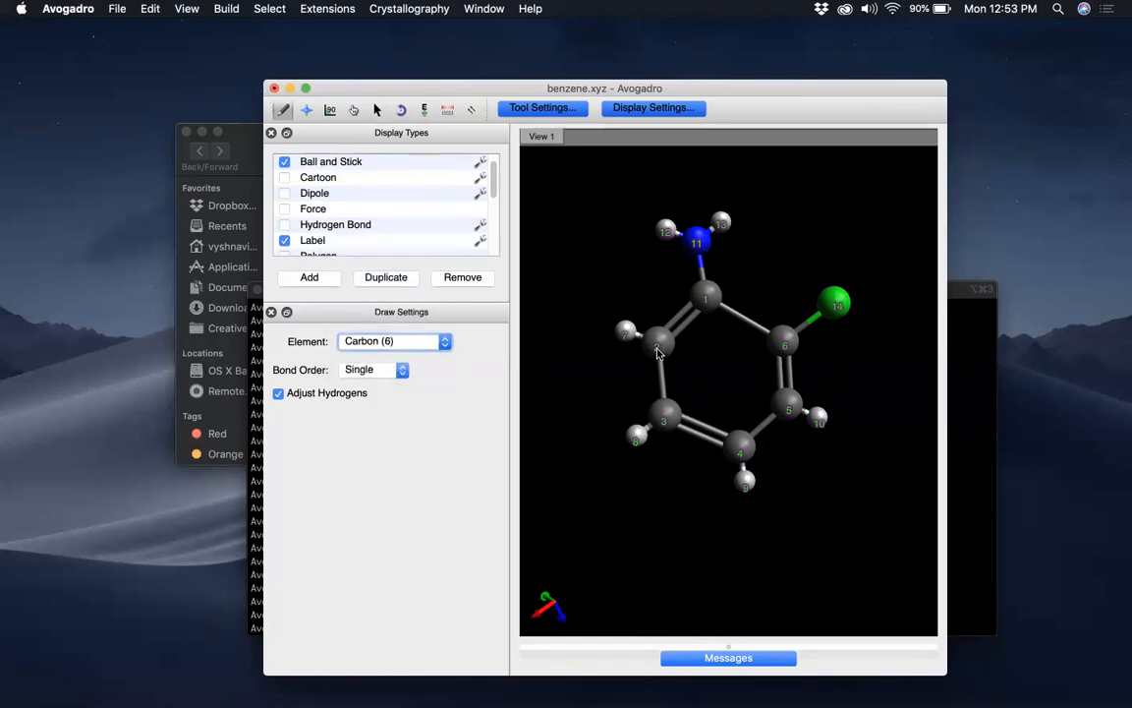
pyautogui.moveTo(659, 413); pyautogui.dragTo(632, 450)
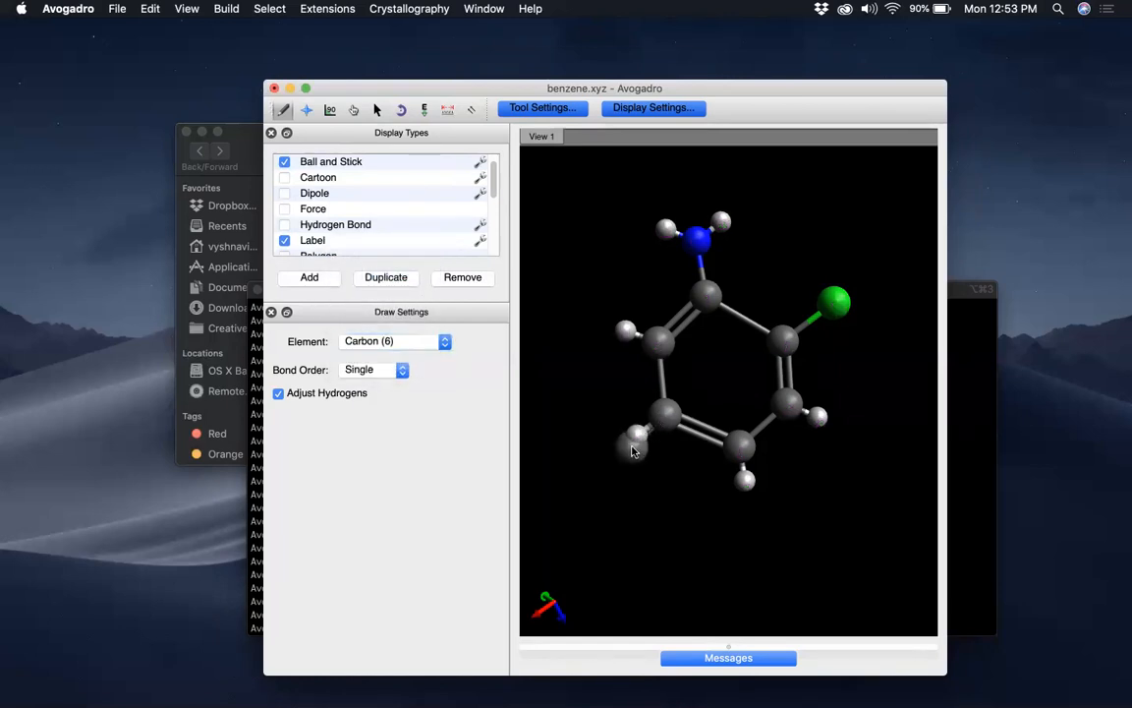
pyautogui.click(440, 342)
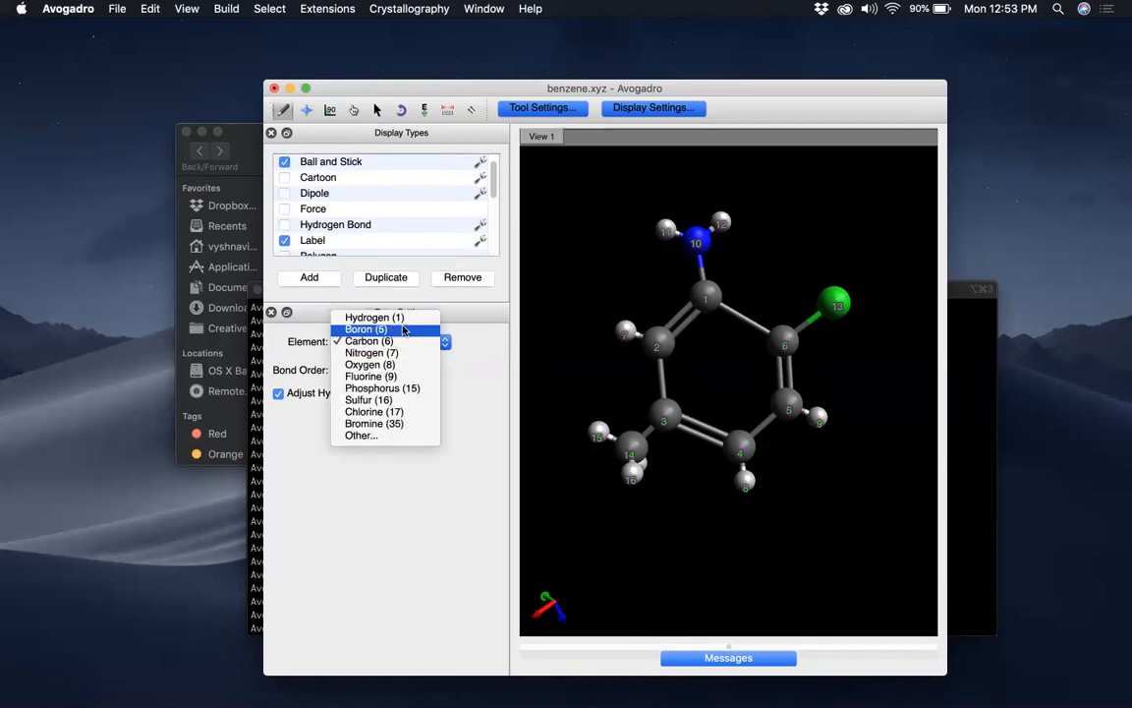
pyautogui.click(369, 373)
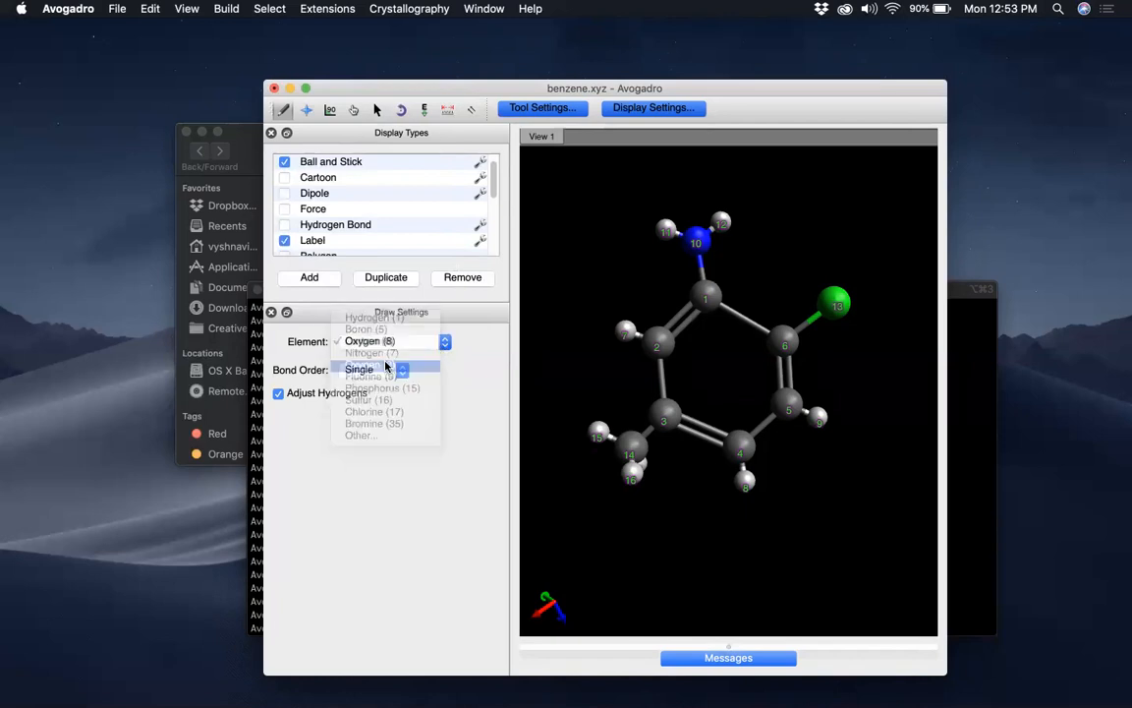
pyautogui.click(617, 330)
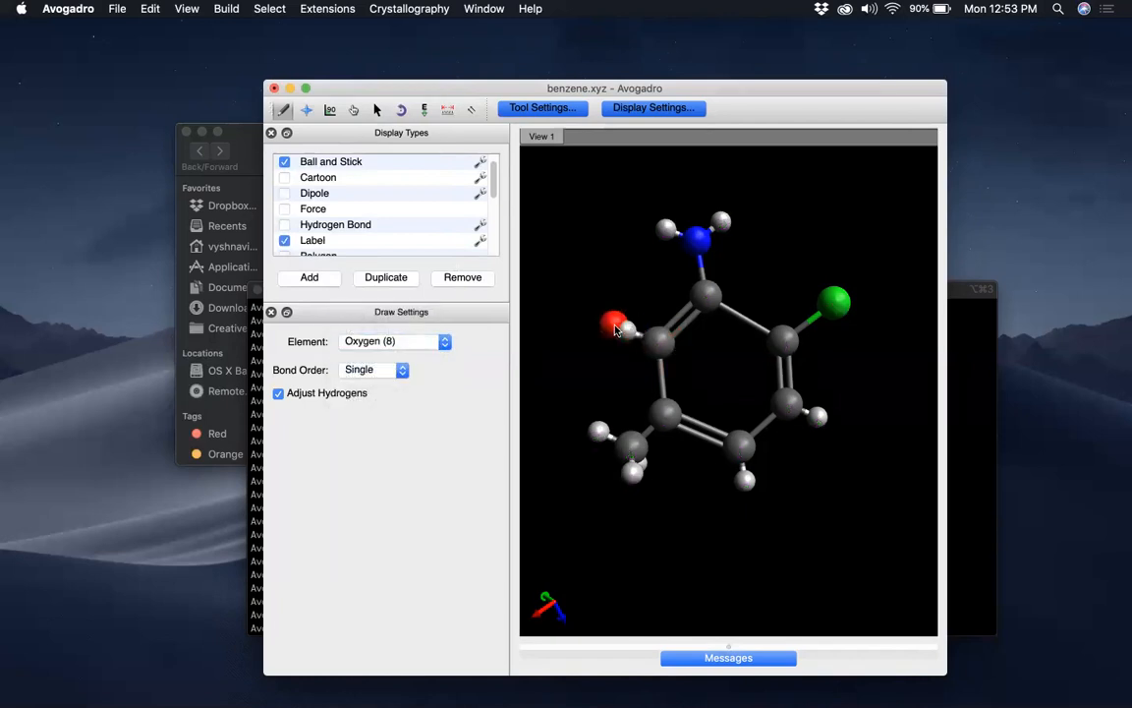
# Step: Attach a Fluorine (9) atom to ring carbon 4 and a Sulfur (16) atom to ring carbon 5 with single bonds
pyautogui.click(413, 343)
pyautogui.click(411, 353)
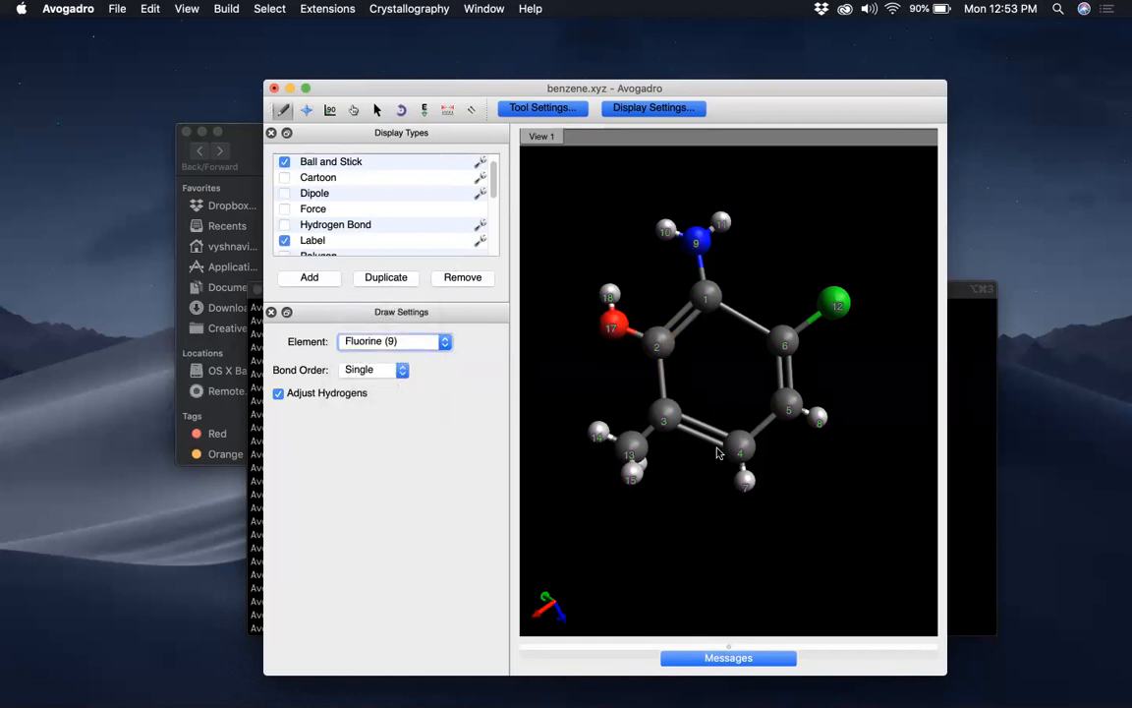
pyautogui.click(415, 344)
pyautogui.click(389, 368)
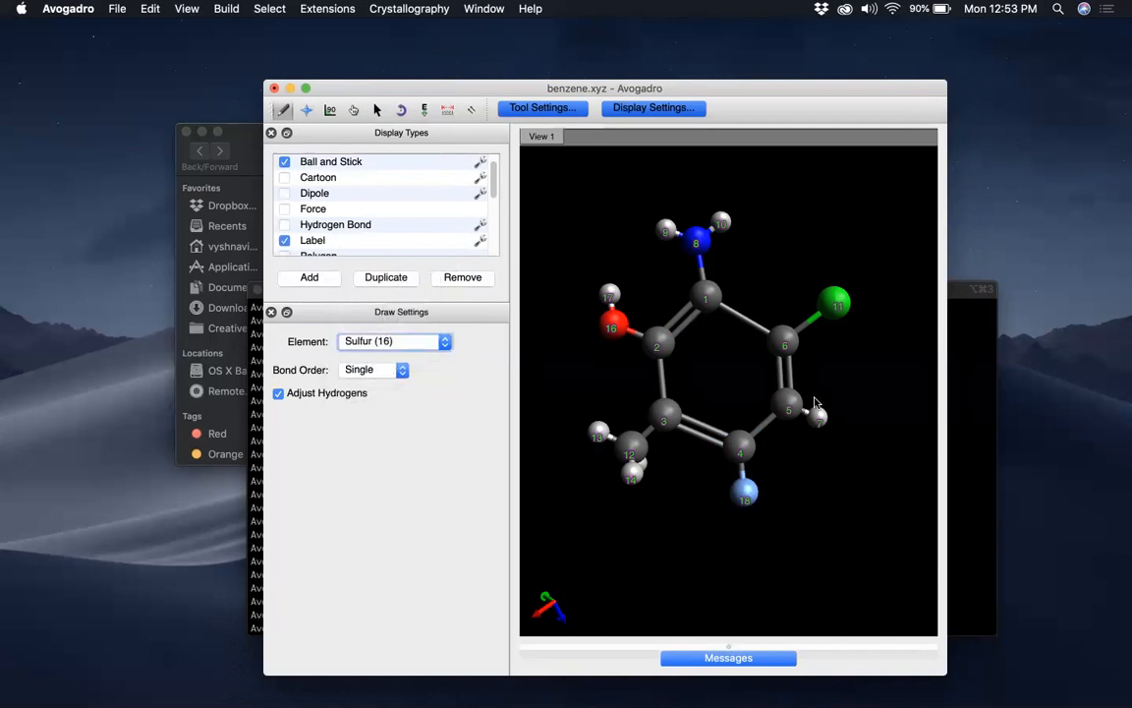
pyautogui.moveTo(792, 408); pyautogui.dragTo(845, 420)
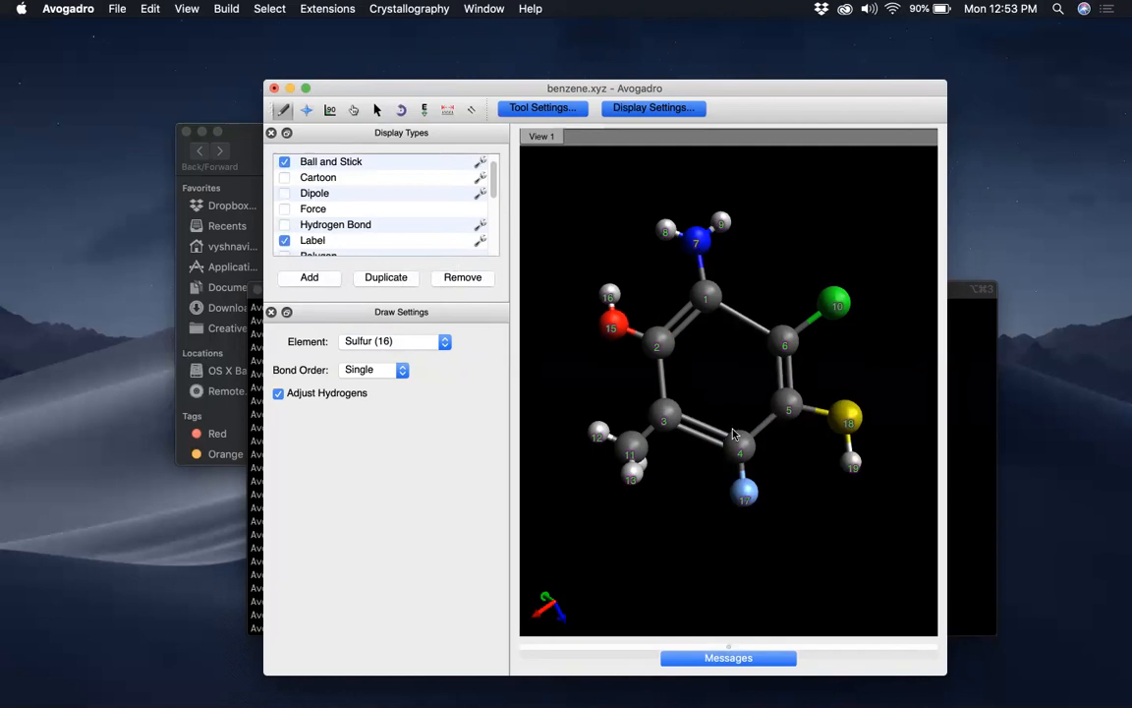
pyautogui.click(783, 384)
# Step: Save the substituted ring as a new XYZ file named benzene_modified and close the molecule window
pyautogui.click(124, 8)
pyautogui.click(147, 111)
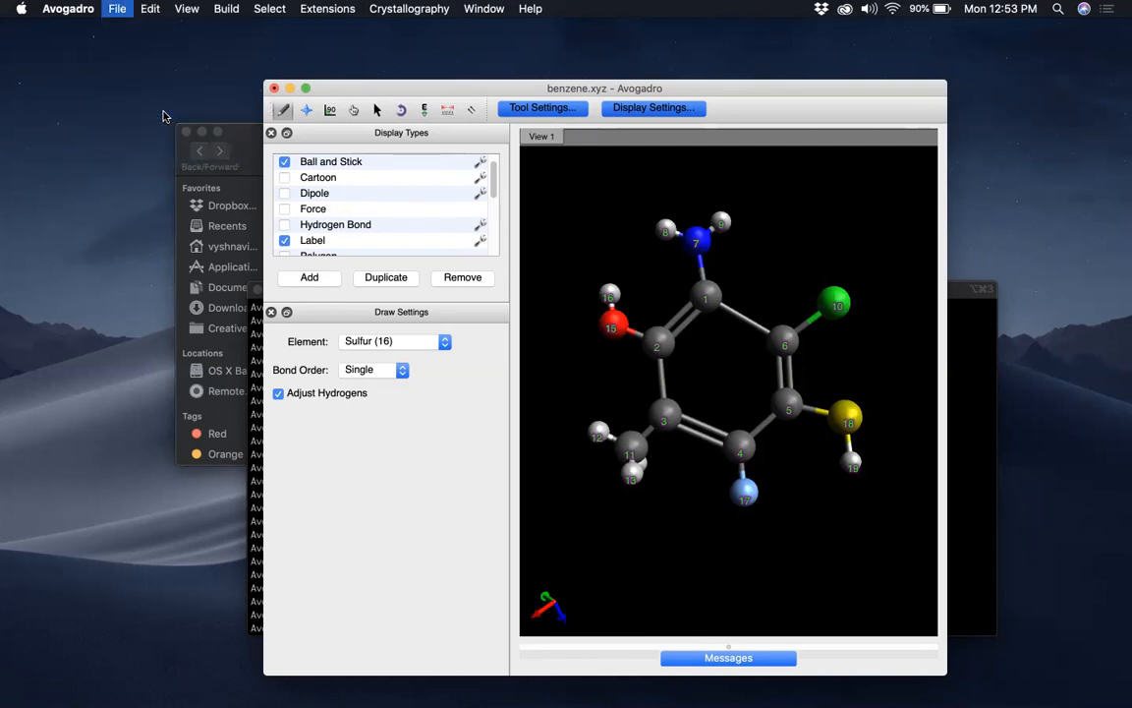
pyautogui.moveTo(362, 111); pyautogui.dragTo(404, 195)
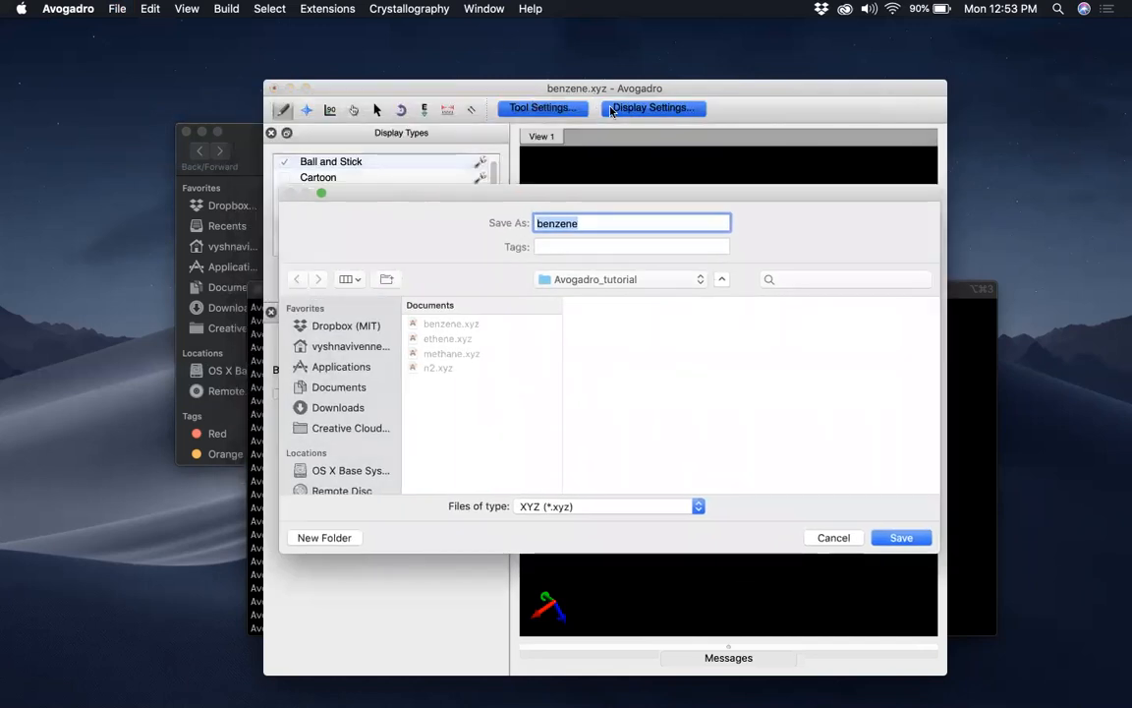
pyautogui.click(585, 220)
pyautogui.write('_modified')
pyautogui.click(877, 539)
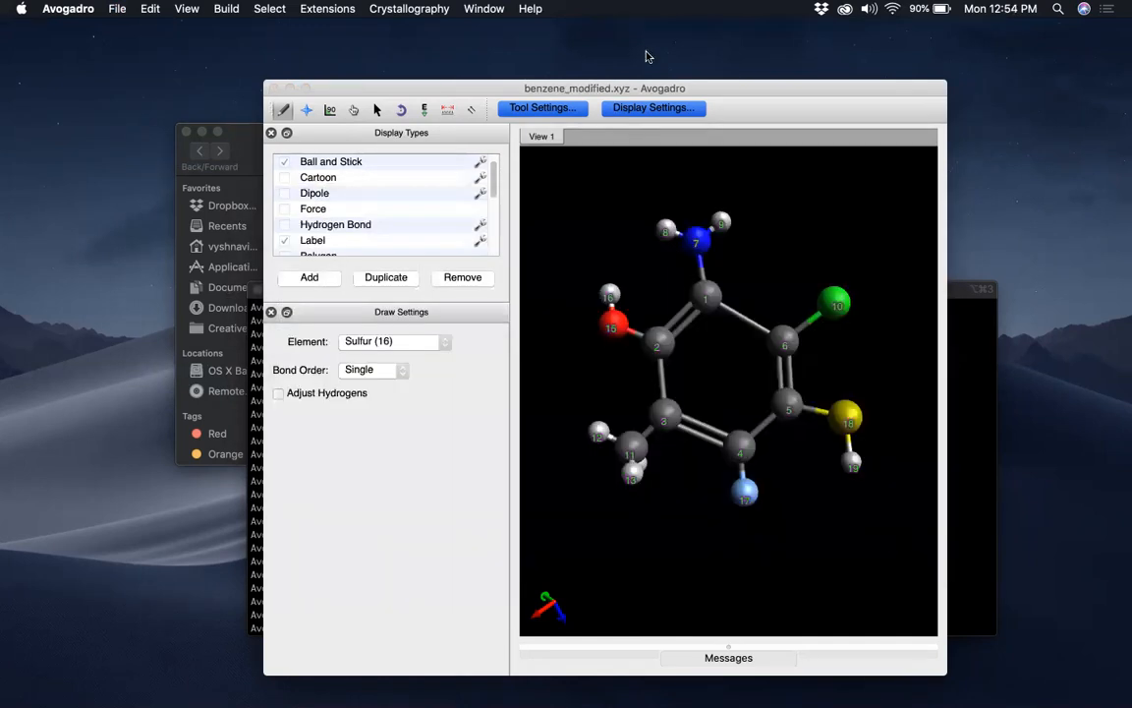
pyautogui.moveTo(715, 99)
pyautogui.mouseDown()
pyautogui.moveTo(678, 89)
pyautogui.moveTo(721, 112)
pyautogui.mouseUp()
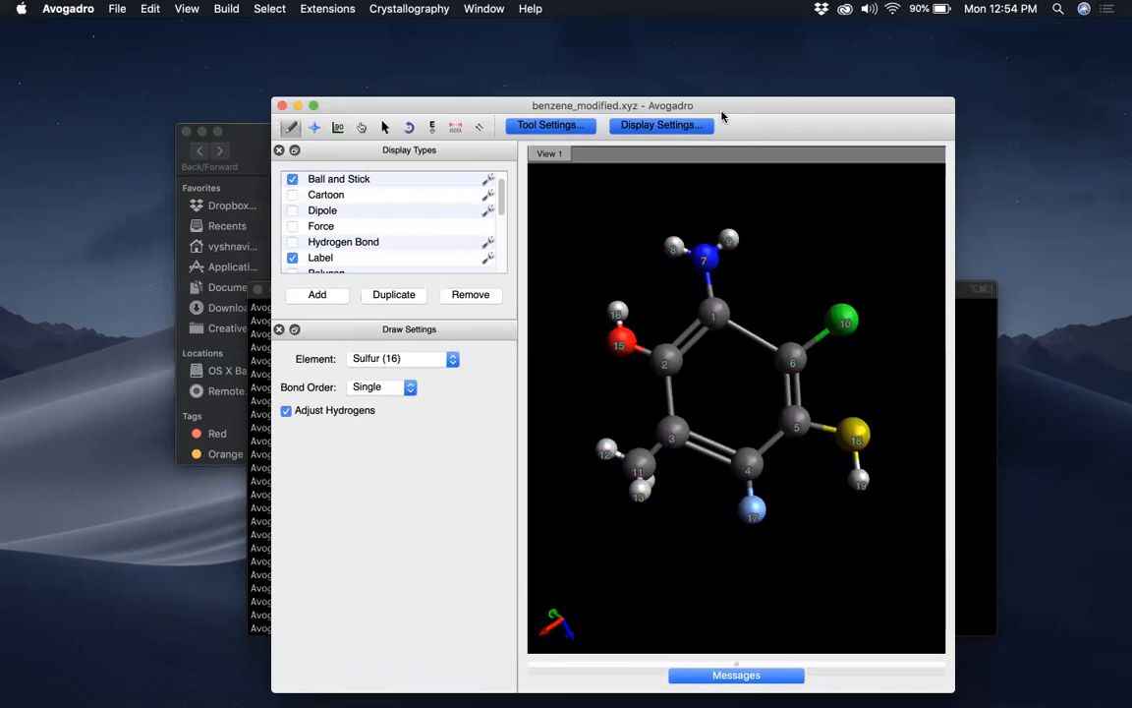
pyautogui.click(282, 108)
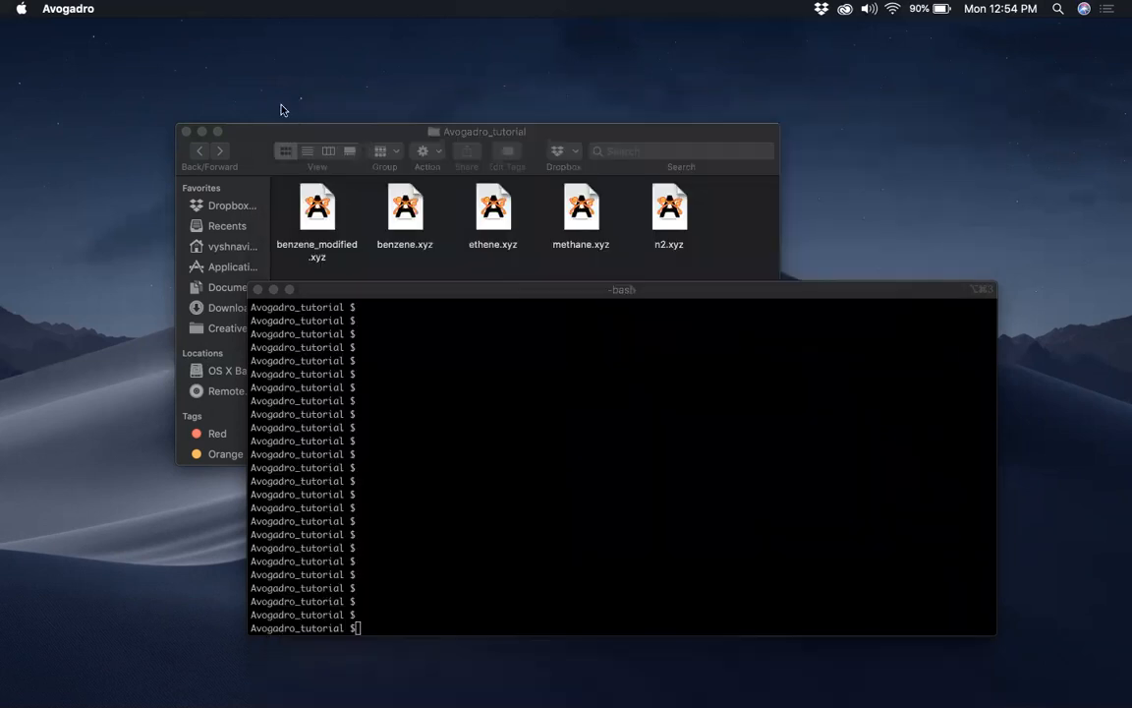
# Step: Reopen benzene_modified.xyz from the Avogadro_tutorial folder in Finder to inspect the saved structure, close it and switch to the iTerm2 terminal
pyautogui.click(470, 255)
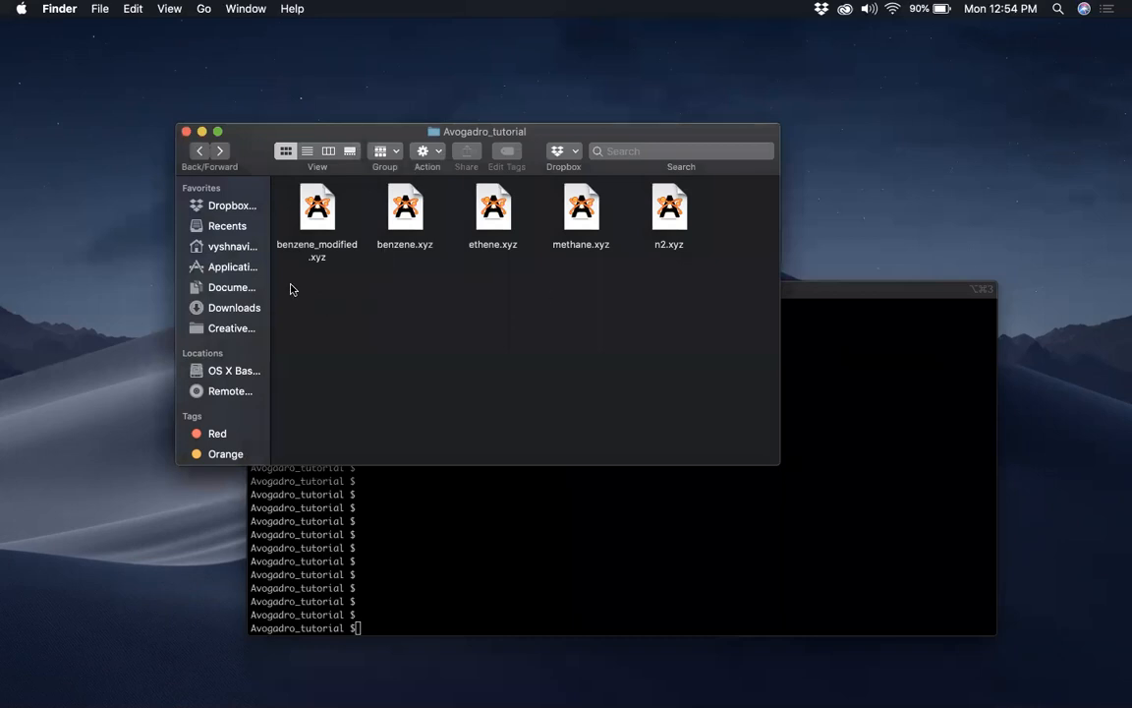
pyautogui.click(324, 210)
pyautogui.doubleClick(325, 209)
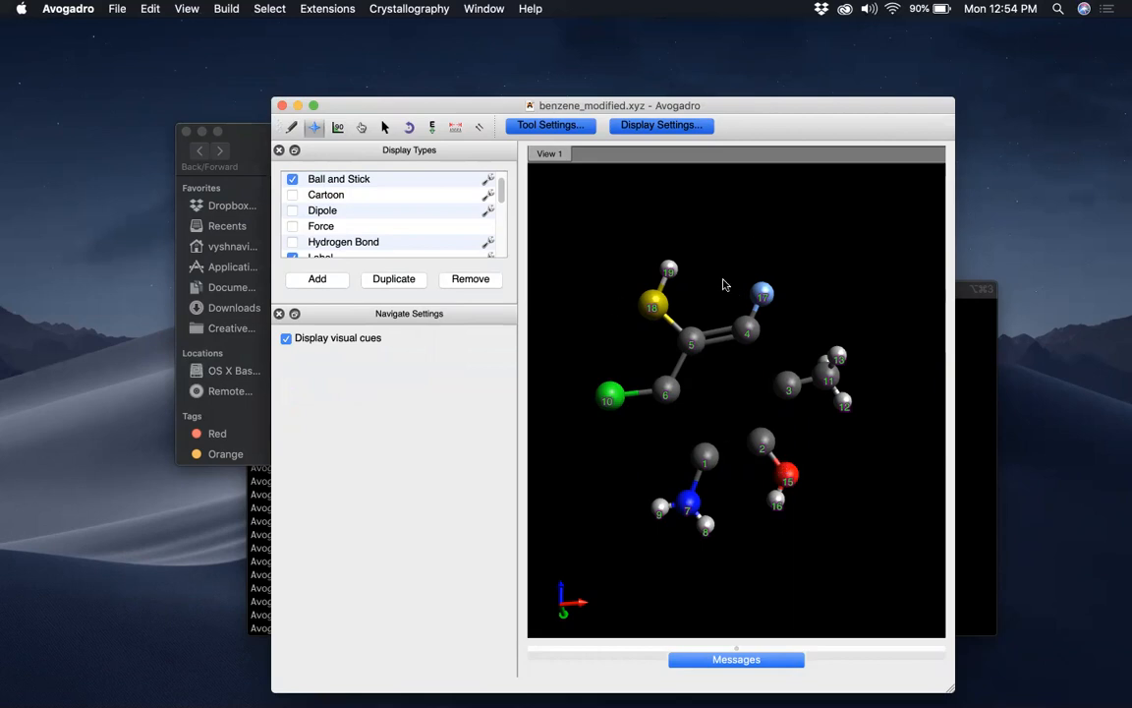
pyautogui.press('super+q')
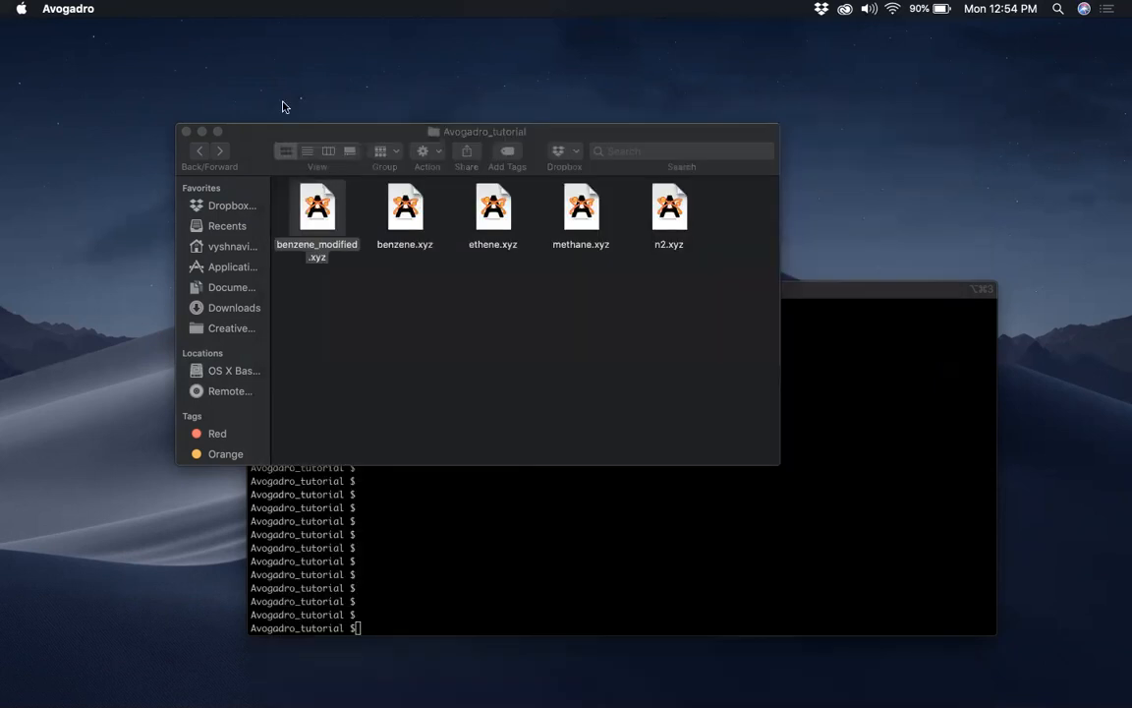
pyautogui.click(689, 551)
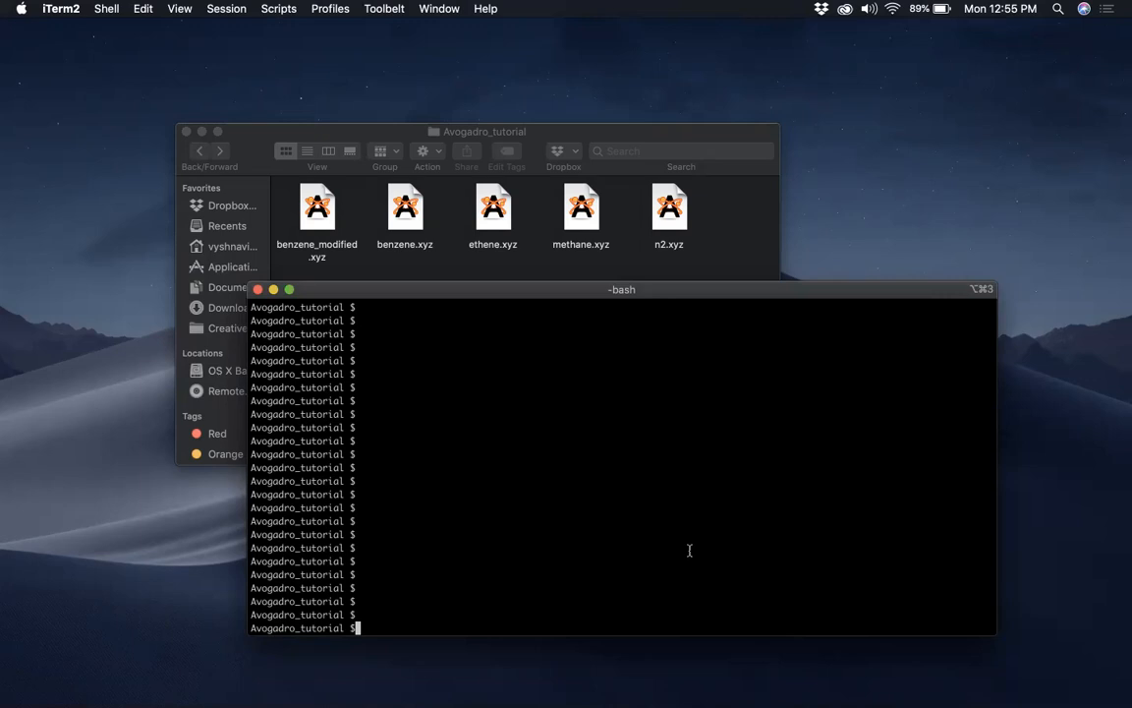
# Step: Open benzene.xyz from the Finder folder to inspect its saved bonds, close the molecule and return to the iTerm2 terminal
pyautogui.click(366, 210)
pyautogui.doubleClick(405, 208)
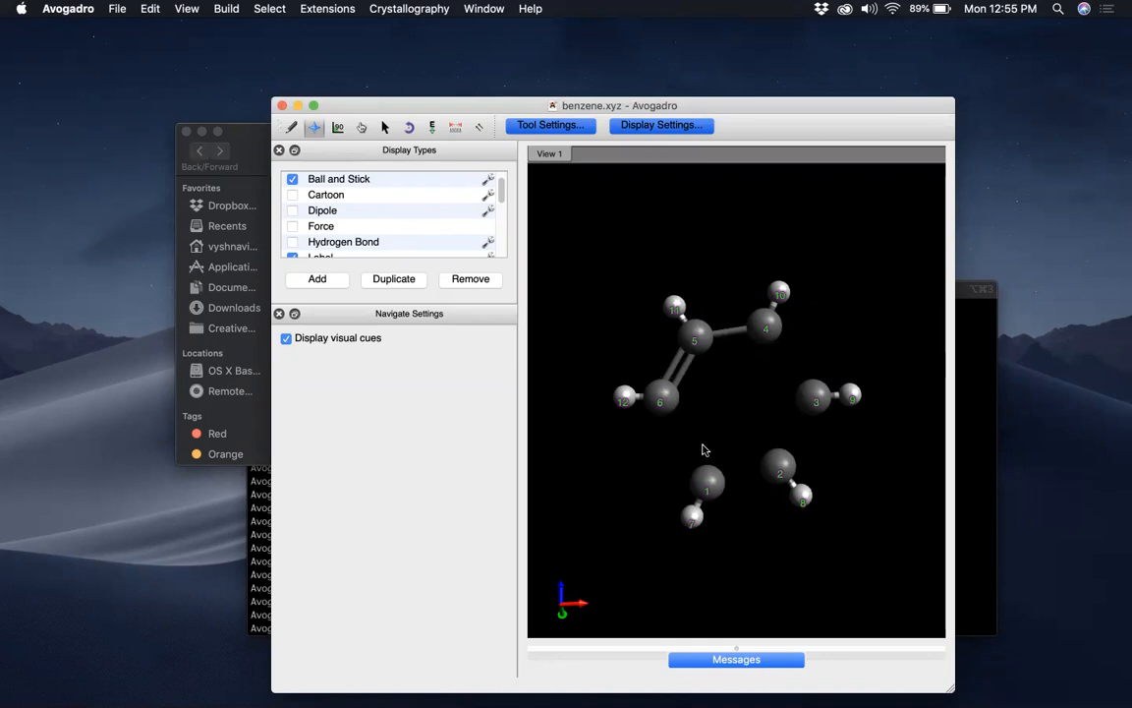
pyautogui.click(281, 106)
pyautogui.click(586, 522)
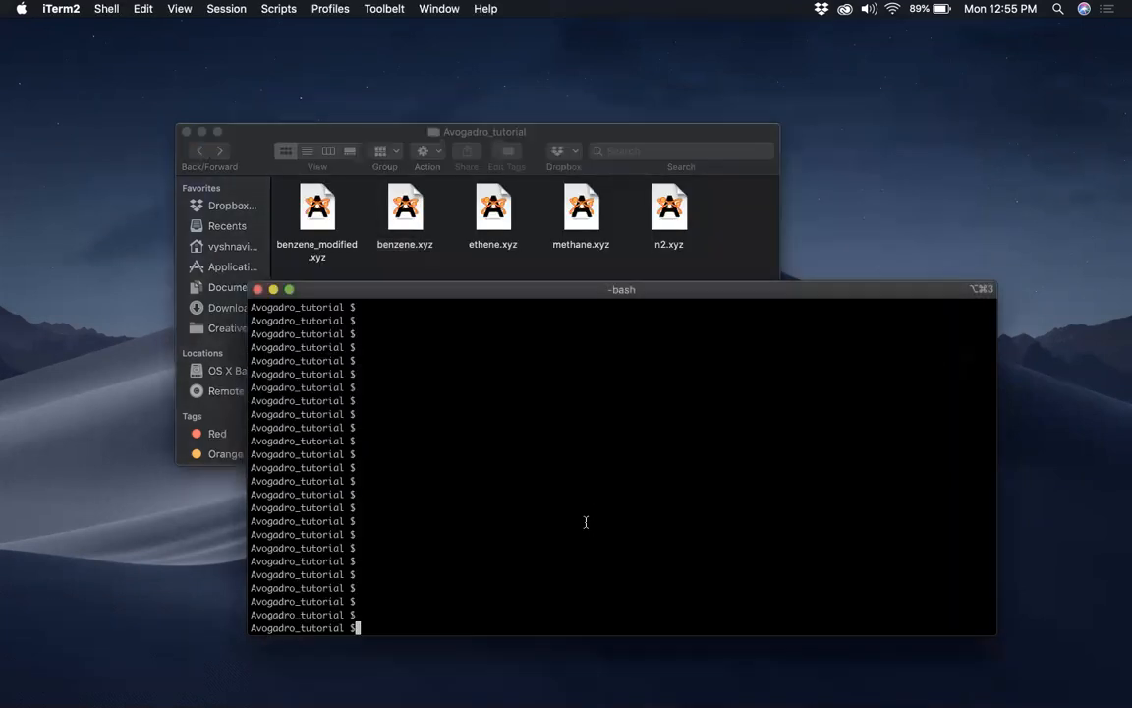